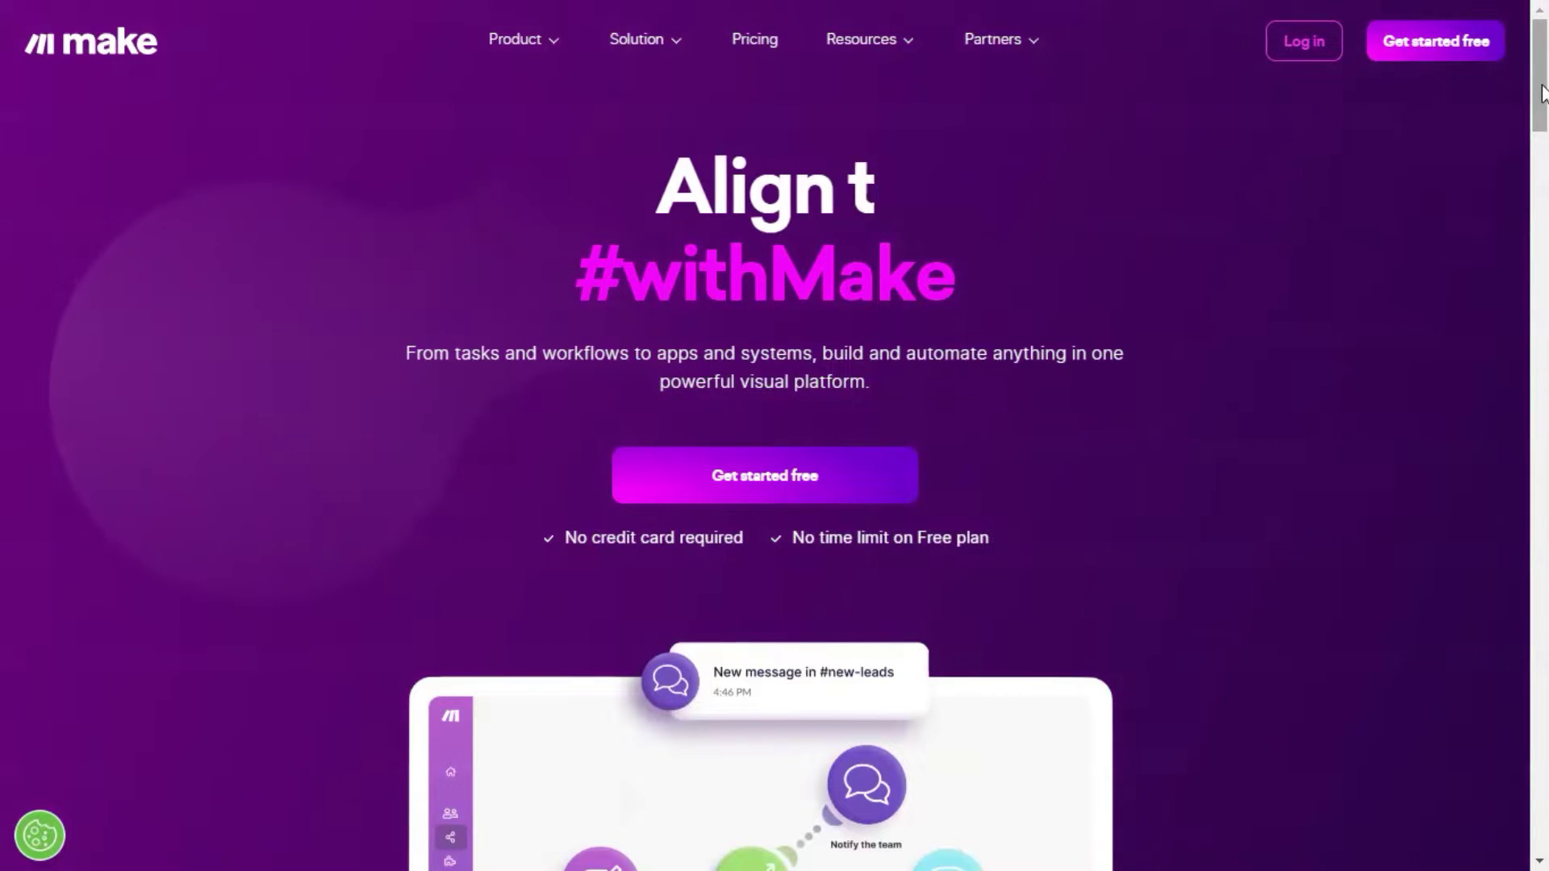
Scroll down the Make homepage to browse the example scenarios
{"action": "left_click_drag", "start_coordinate": [1543, 94], "coordinate": [1546, 823]}
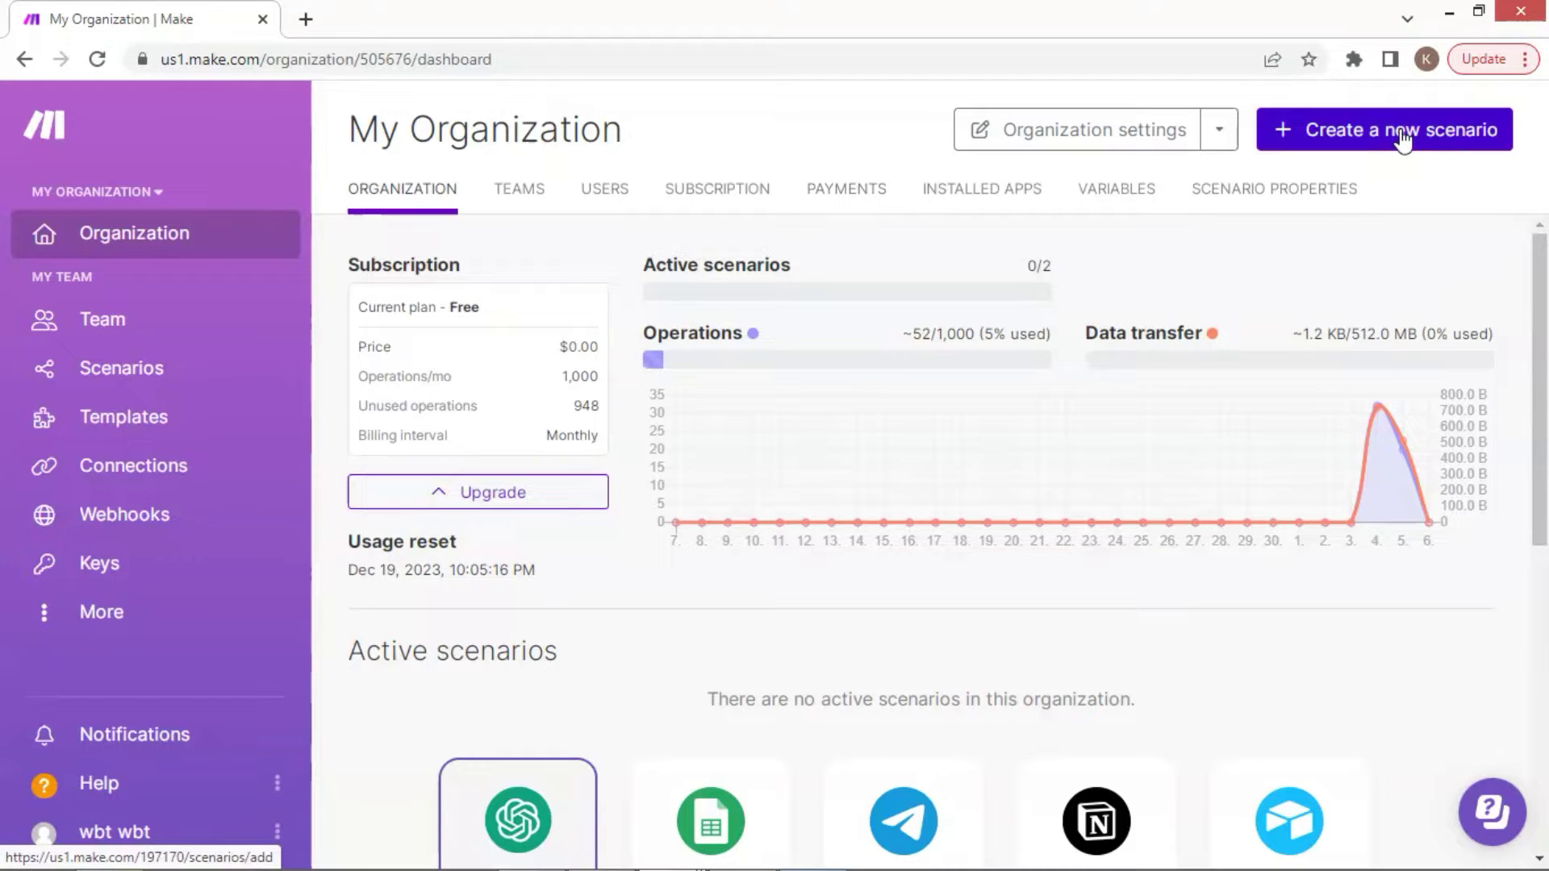
Create a new blank scenario and title it 'Voiceflow demo'
{"action": "left_click", "coordinate": [1404, 138]}
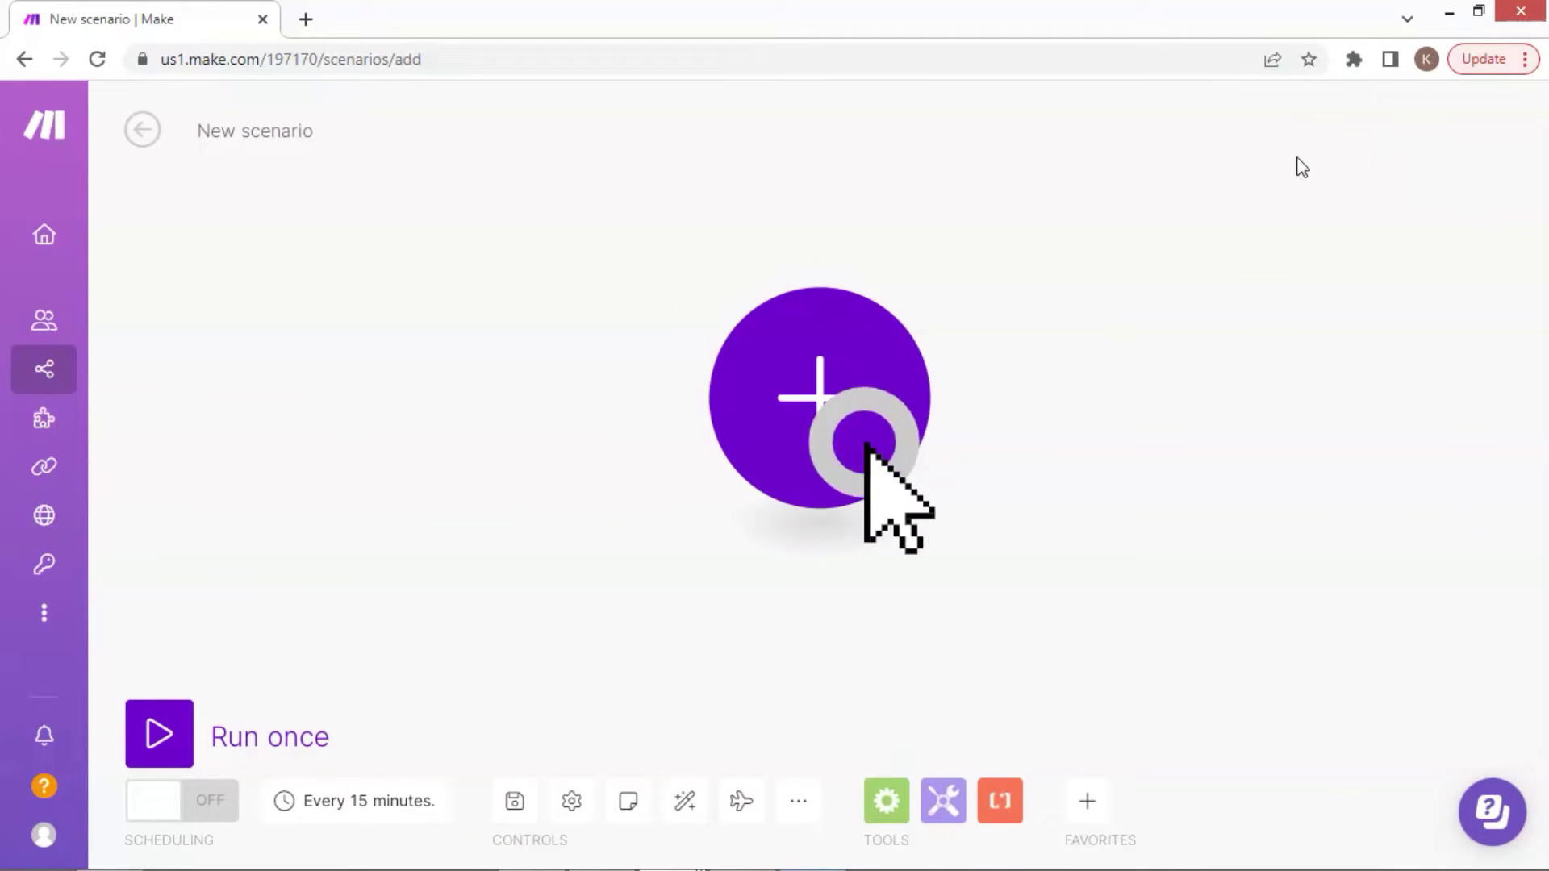
{"action": "left_click", "coordinate": [287, 134]}
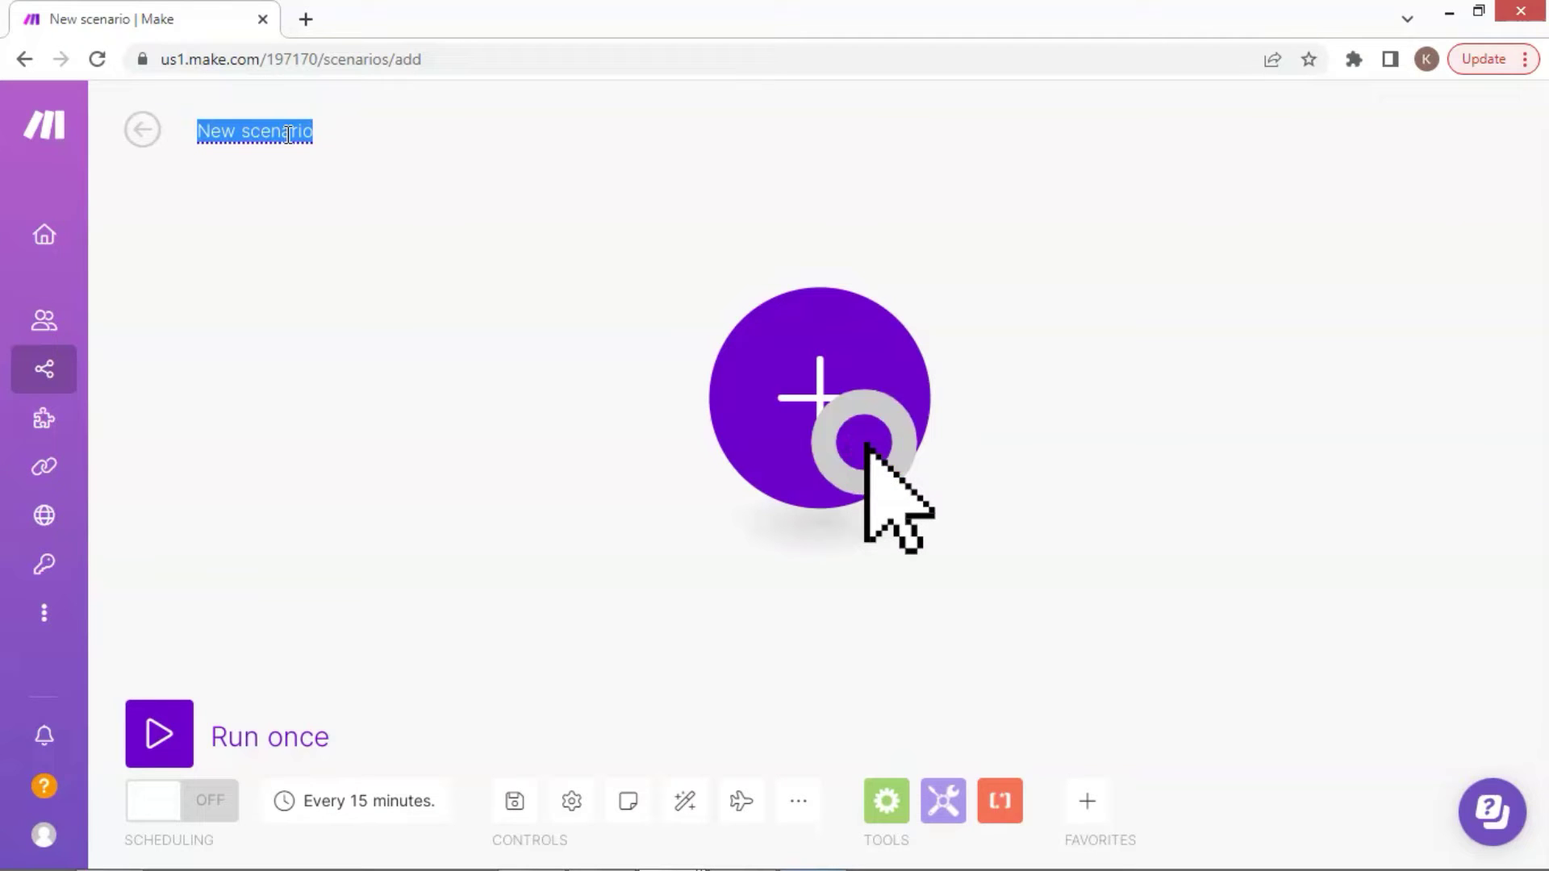
{"action": "type", "text": "Voice"}
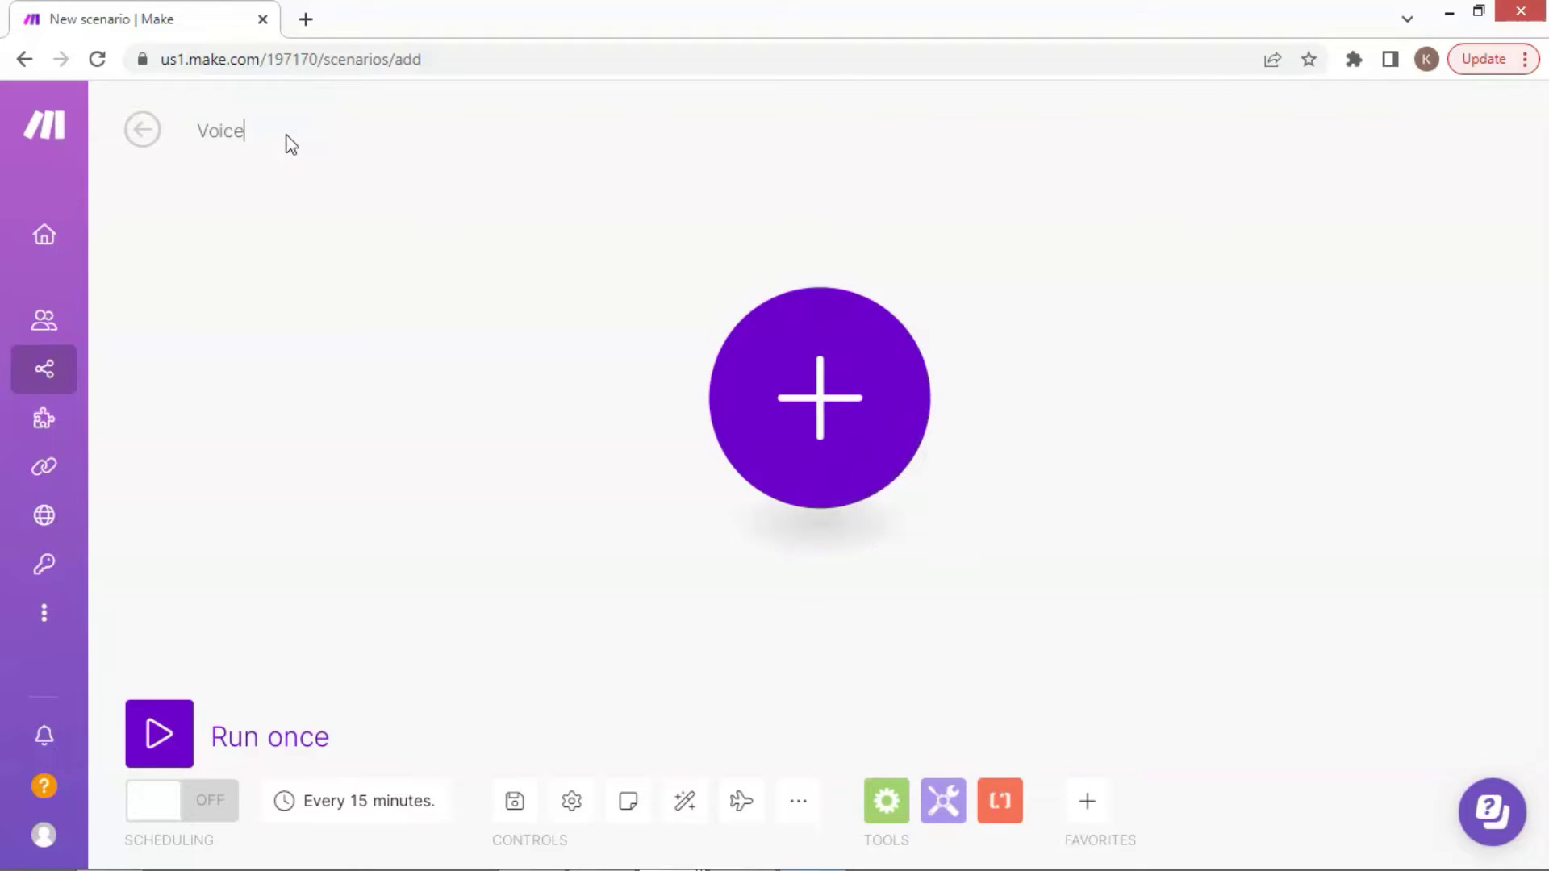
{"action": "type", "text": "flow"}
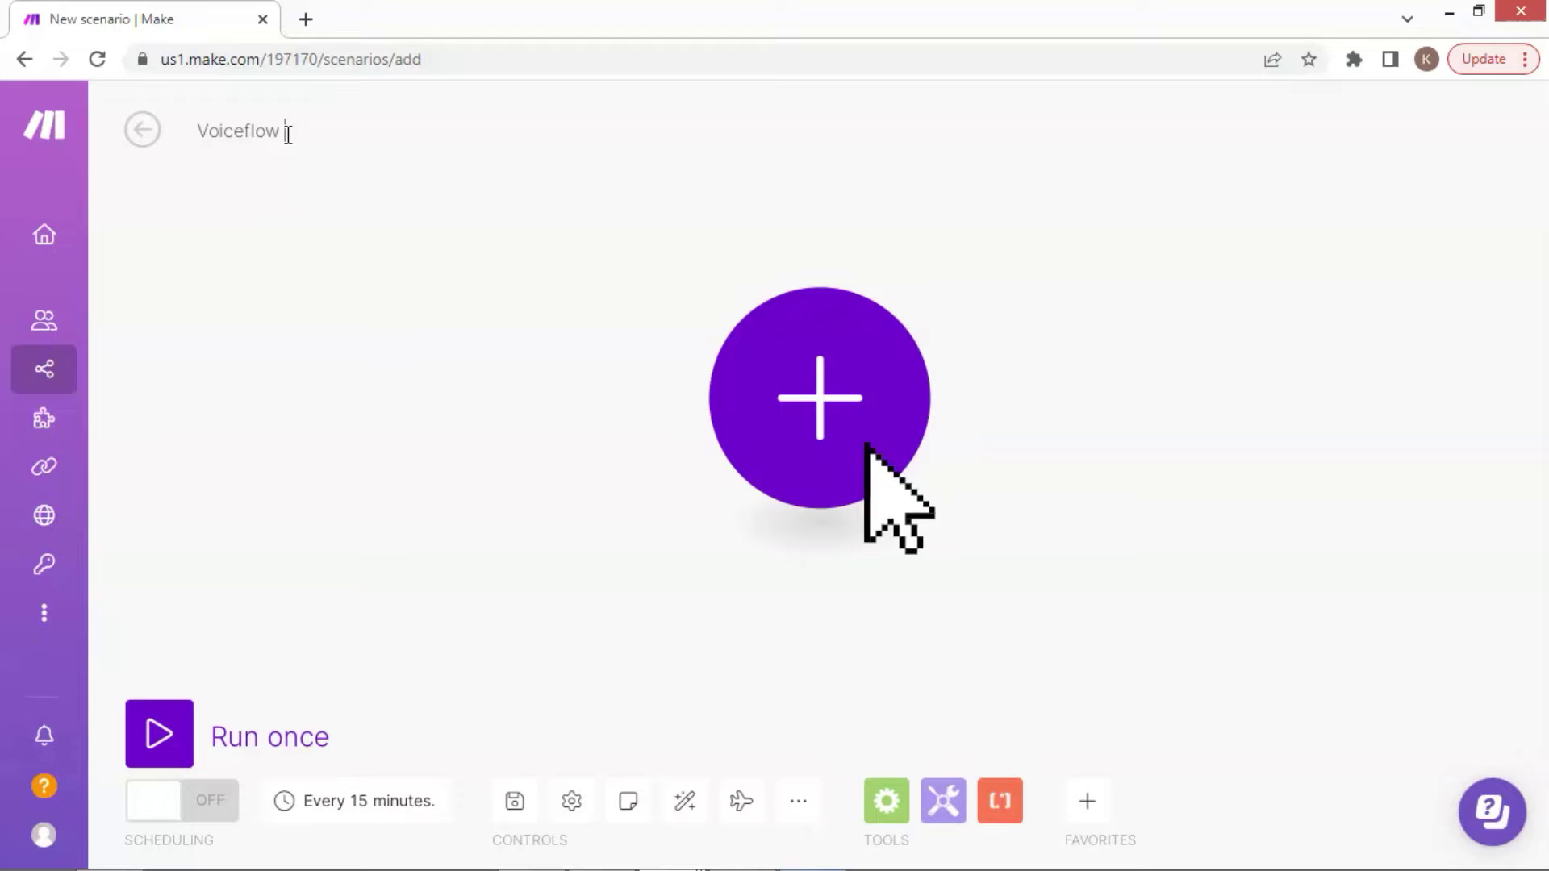
{"action": "type", "text": " demo"}
Add a Webhooks 'Custom webhook' trigger as the scenario's first module
{"action": "left_click", "coordinate": [824, 436]}
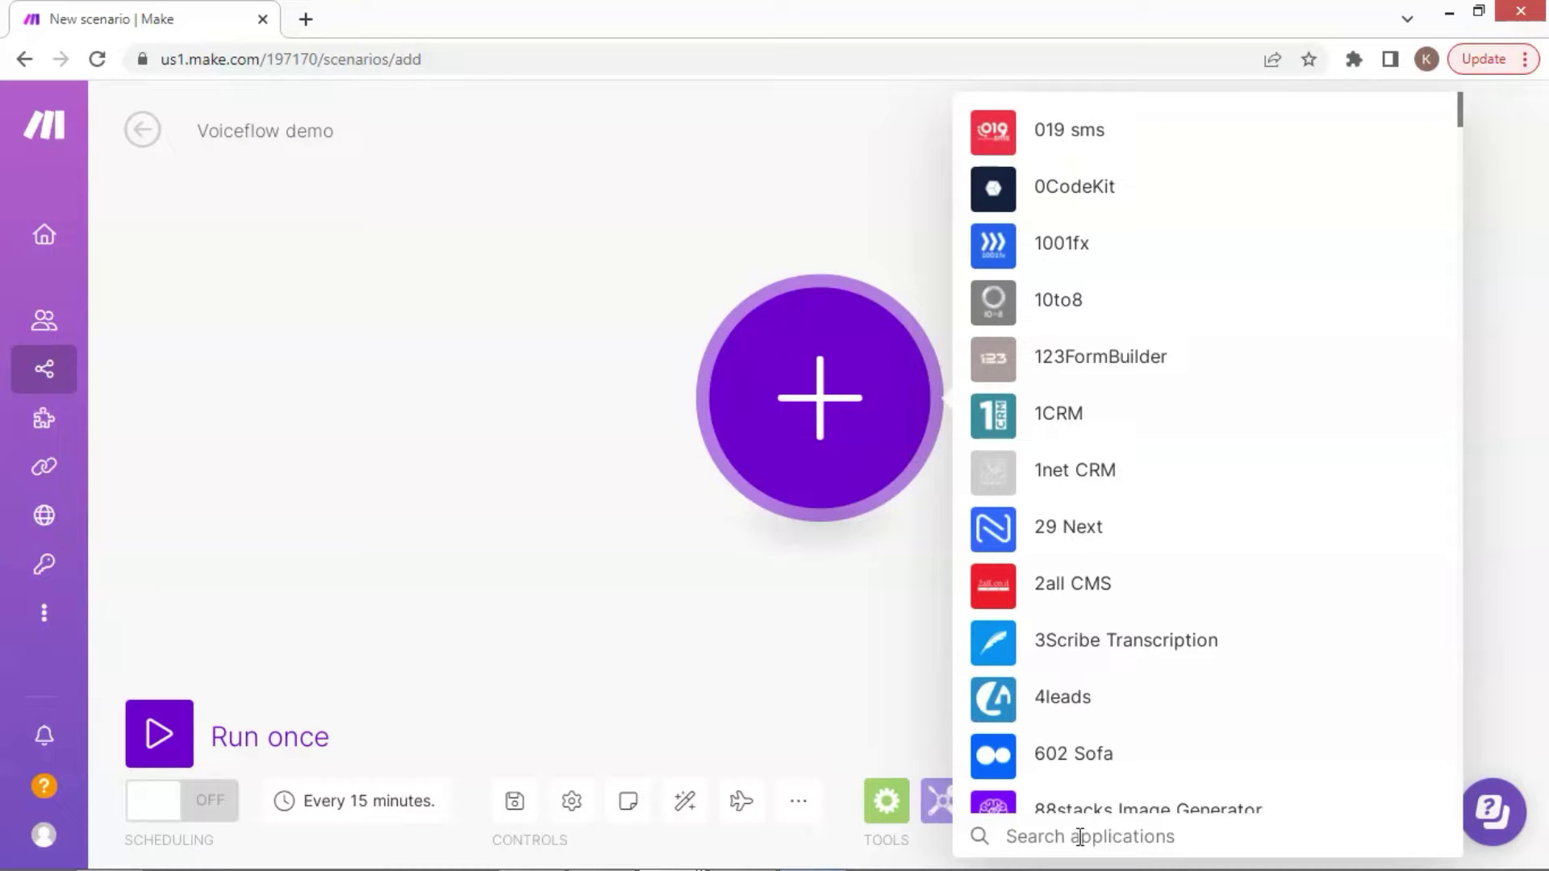
{"action": "type", "text": "web"}
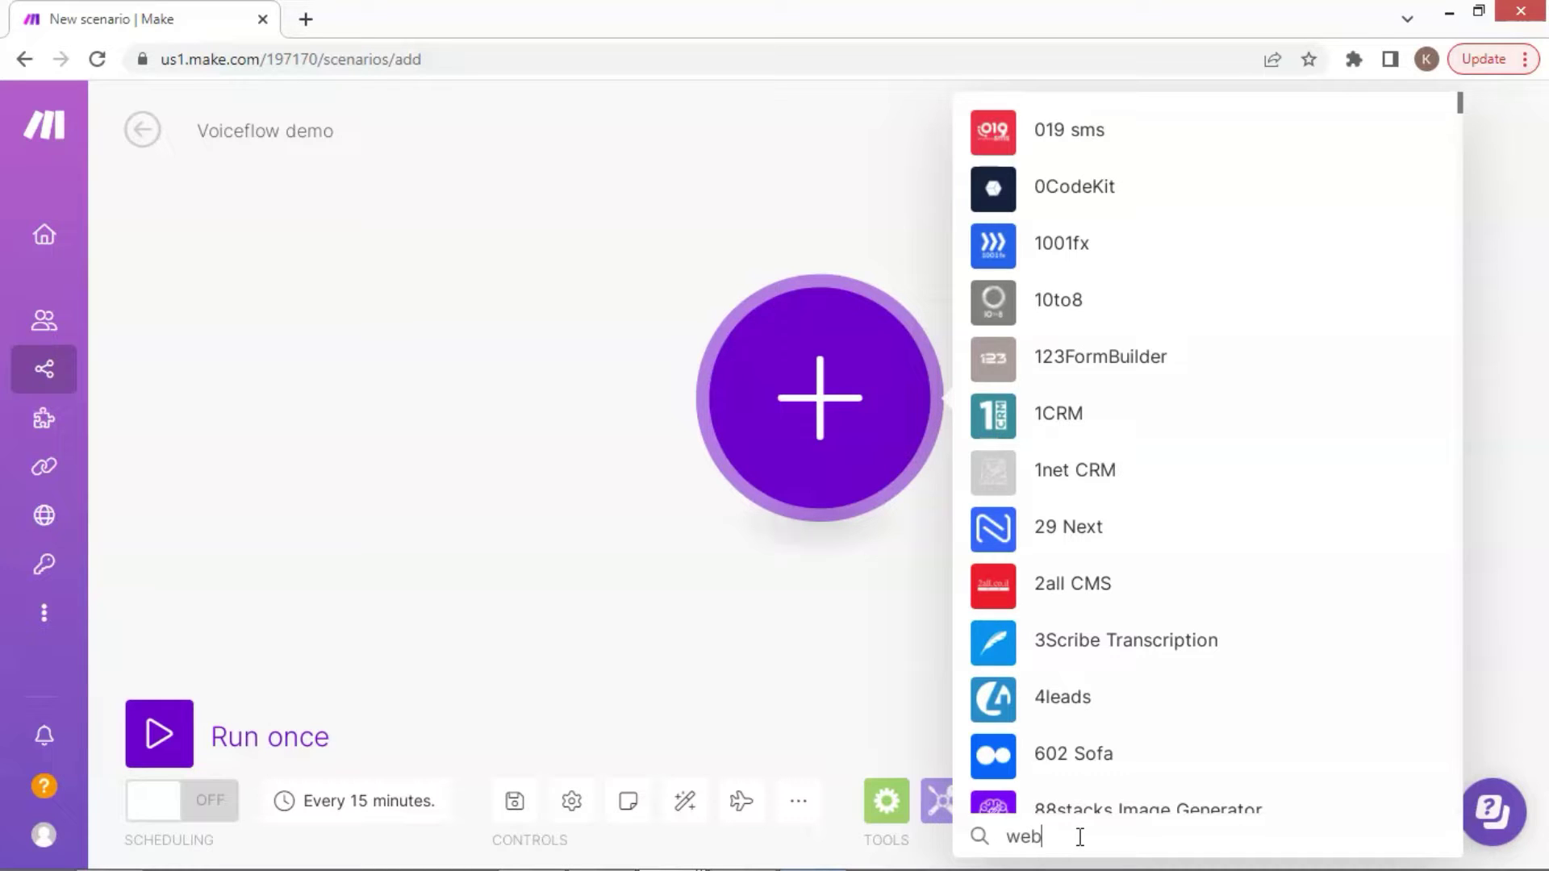
{"action": "type", "text": "hooks"}
{"action": "key", "text": "ctrl+plus"}
{"action": "key", "text": "ctrl+plus"}
{"action": "key", "text": "ctrl+plus"}
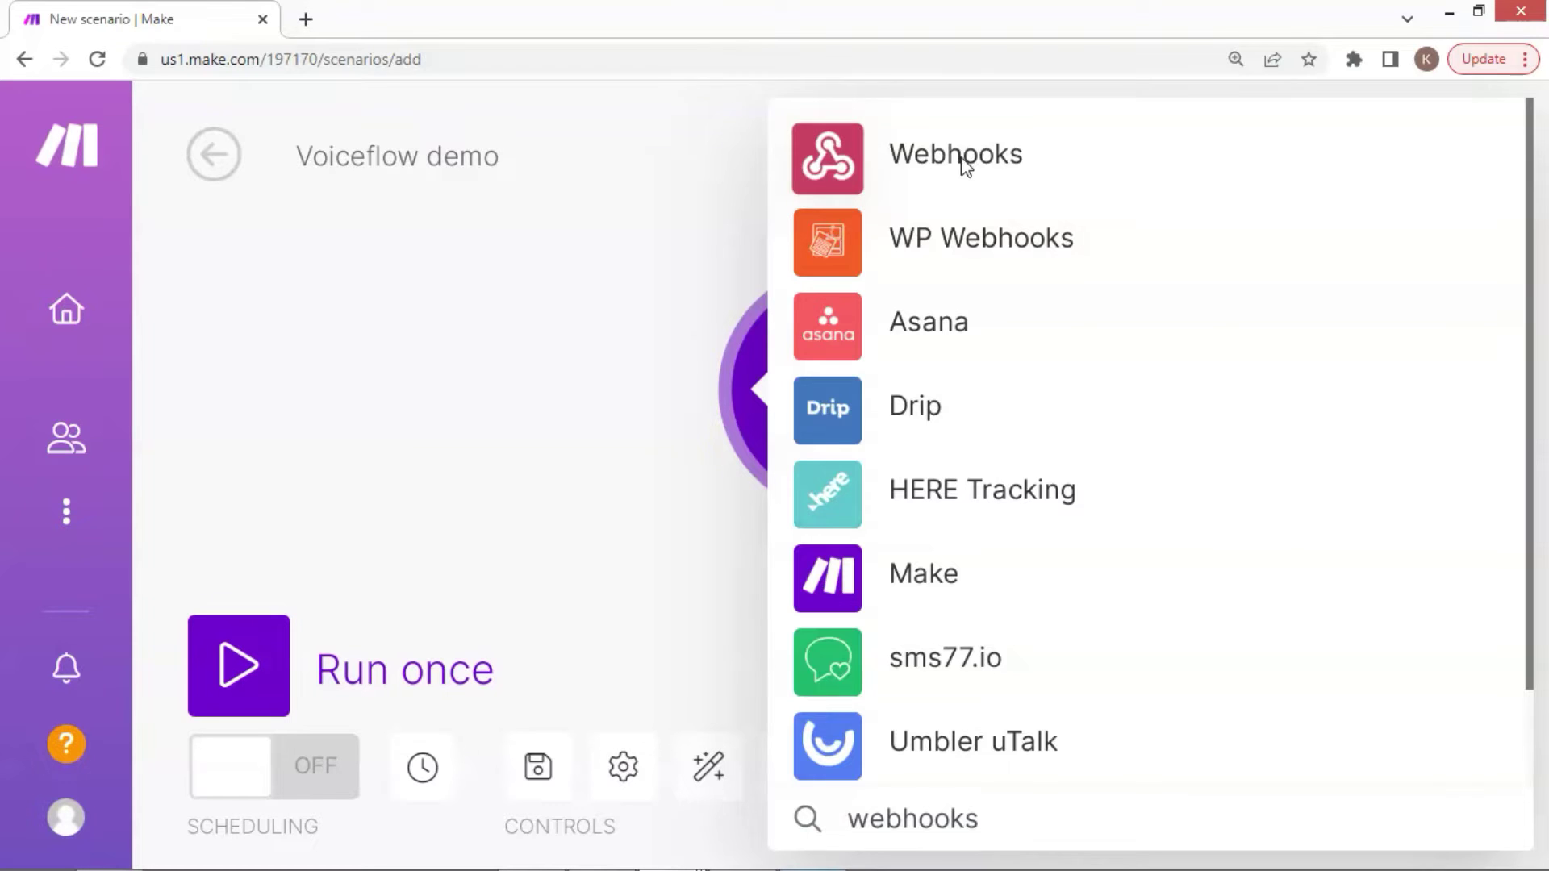
{"action": "left_click", "coordinate": [962, 159]}
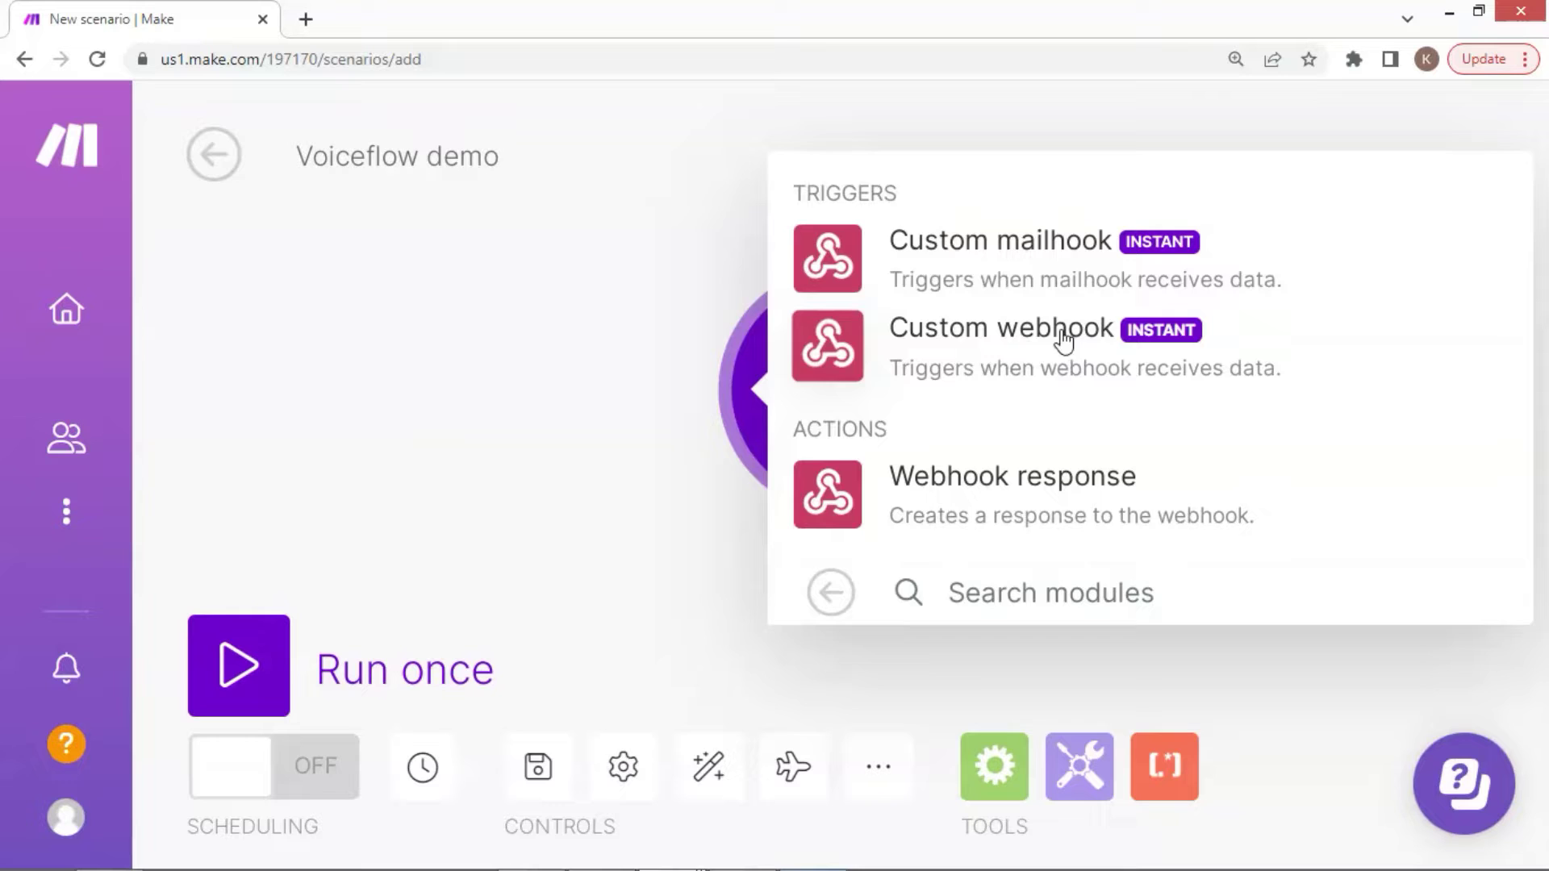
{"action": "left_click", "coordinate": [1007, 334]}
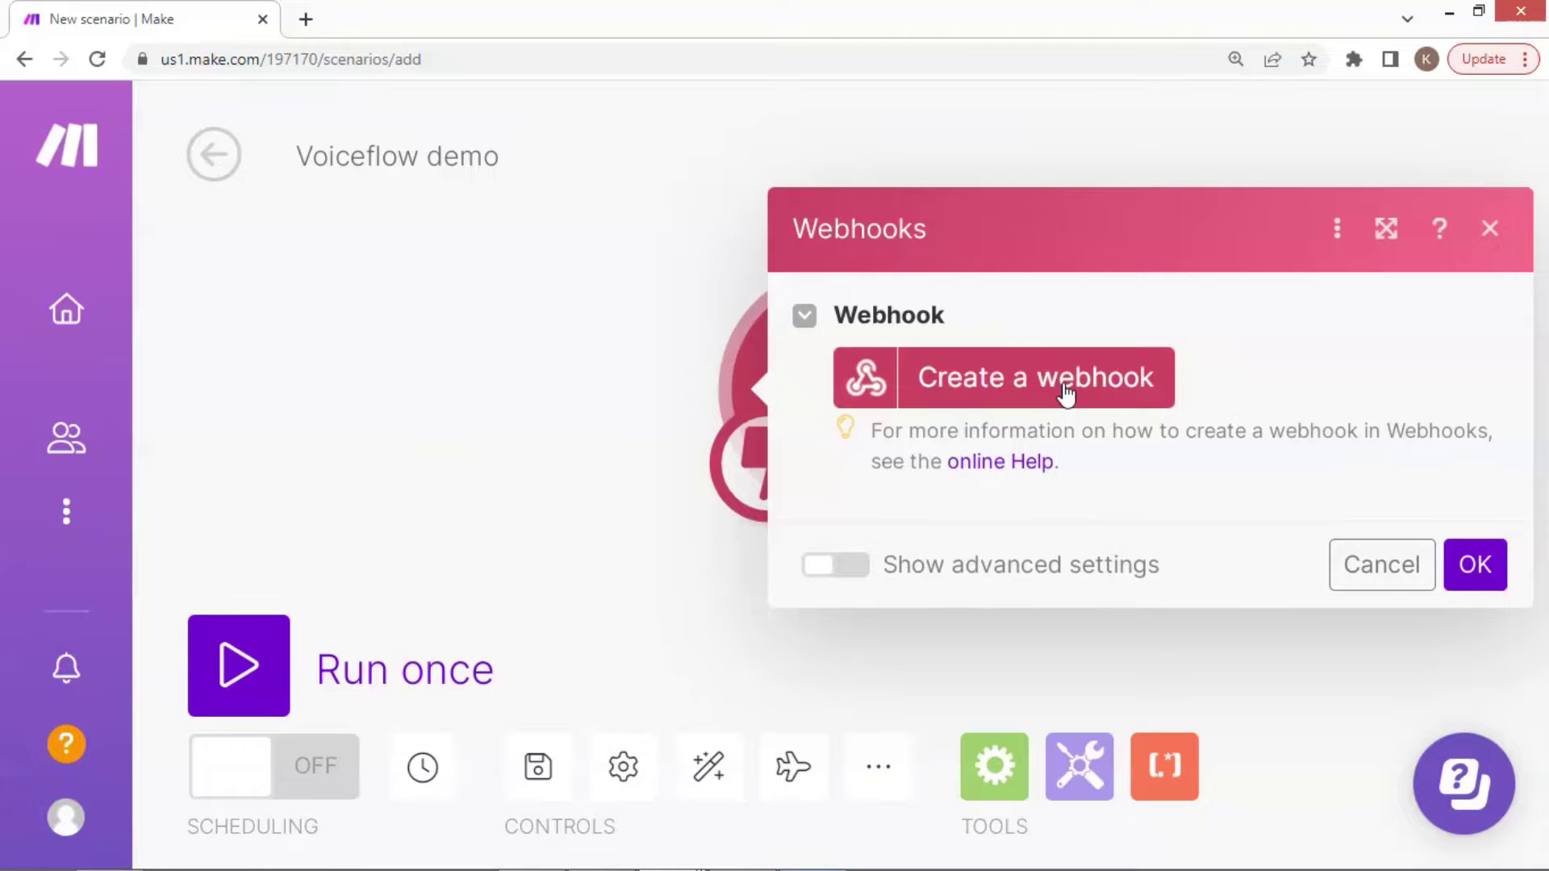
Create a new webhook named 'Voiceflow to make'
{"action": "key", "text": "ctrl+minus"}
{"action": "key", "text": "ctrl+minus"}
{"action": "key", "text": "ctrl+minus"}
{"action": "left_click", "coordinate": [1095, 401]}
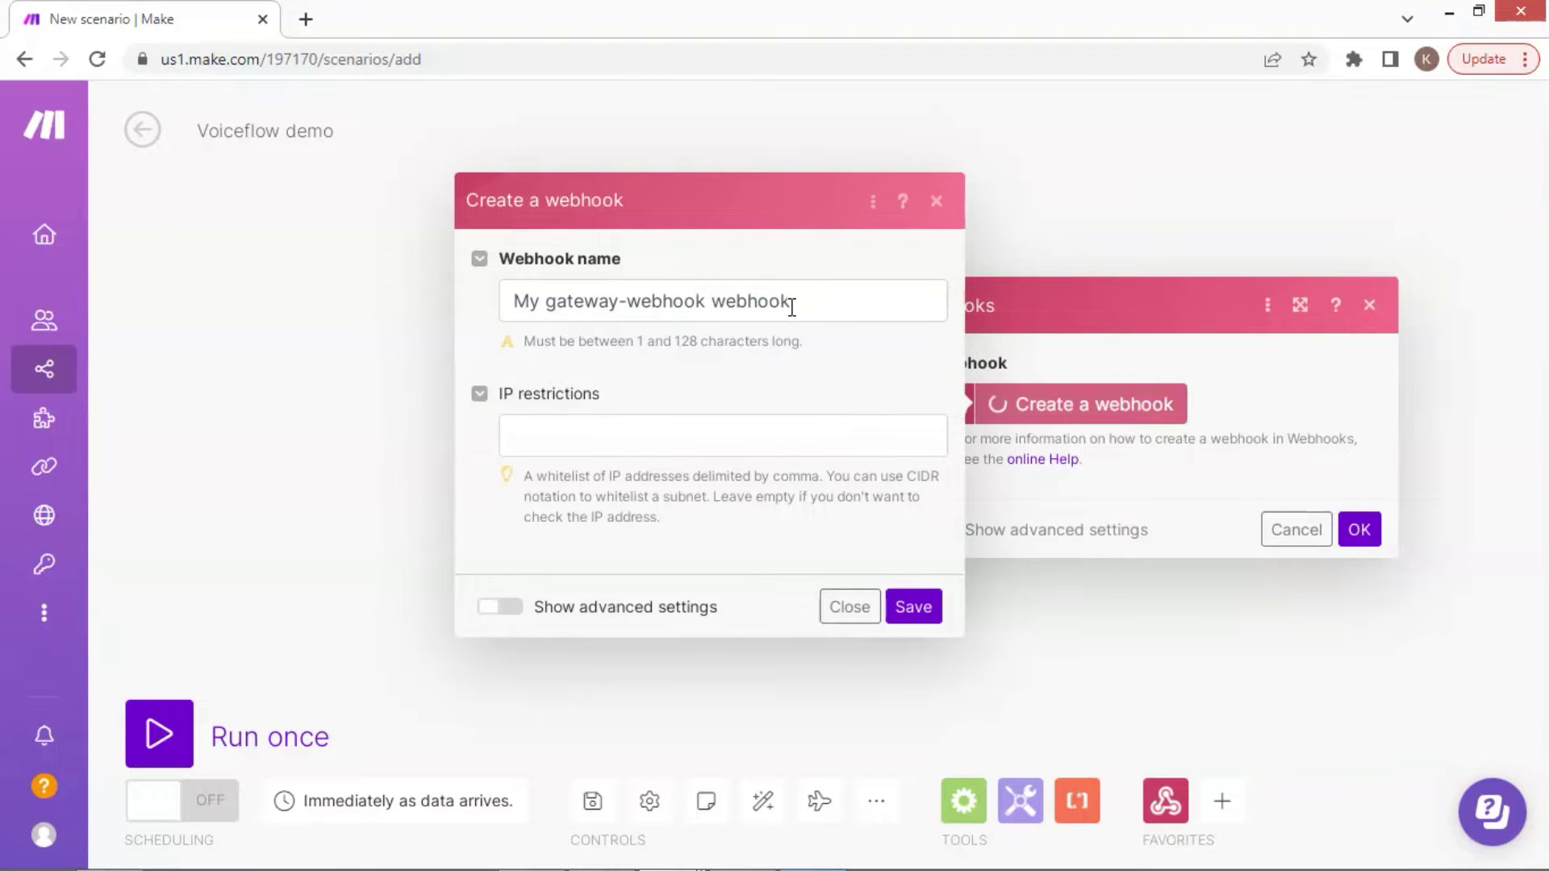
{"action": "left_click", "coordinate": [803, 308]}
{"action": "triple_click", "coordinate": [808, 310]}
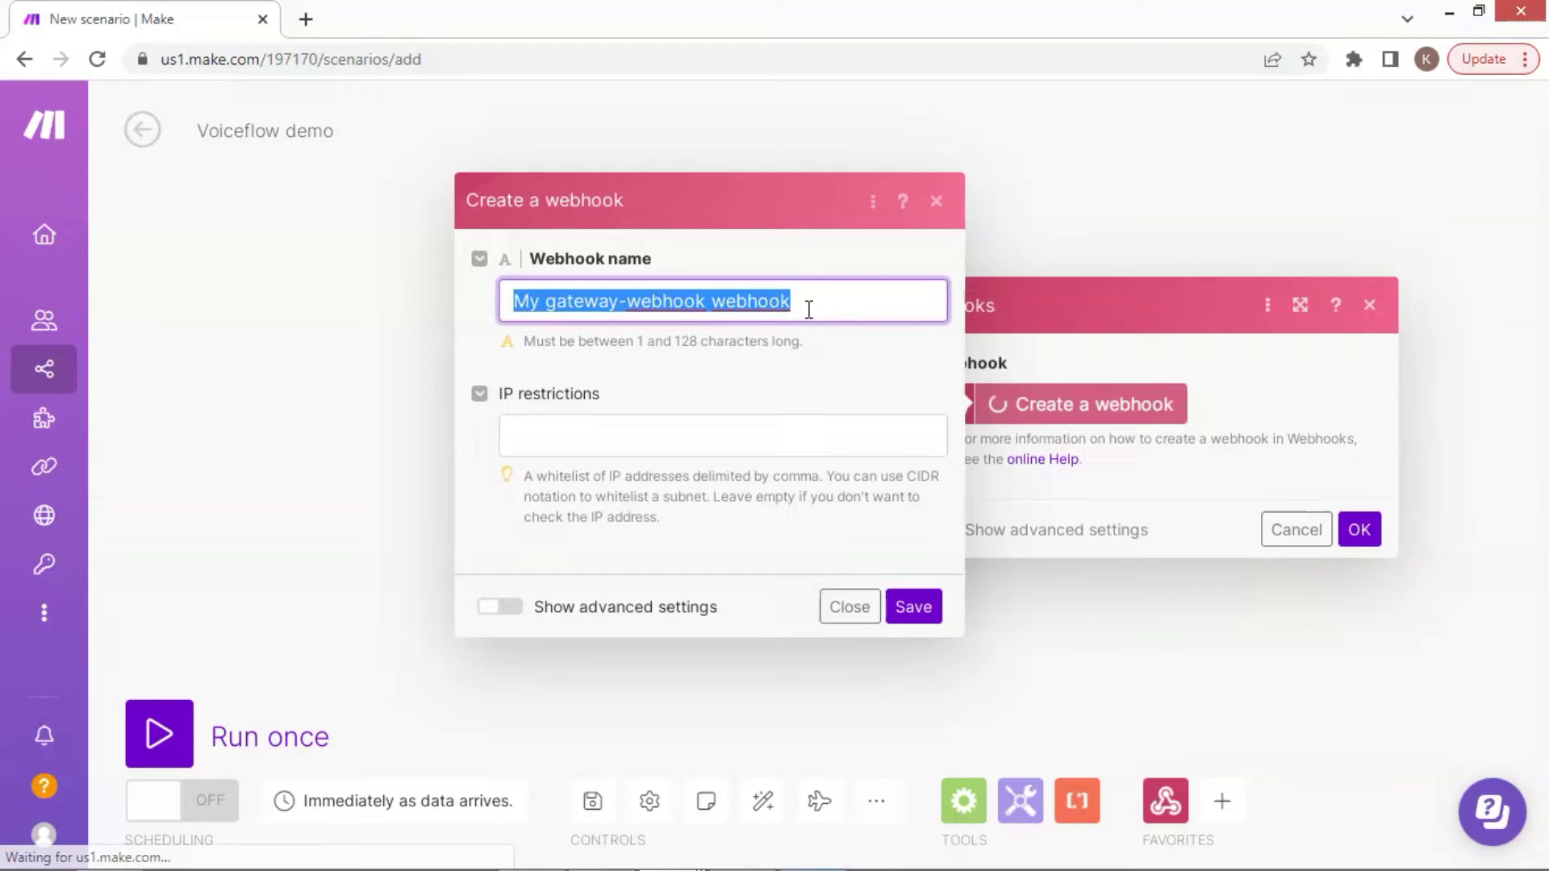
{"action": "type", "text": "V"}
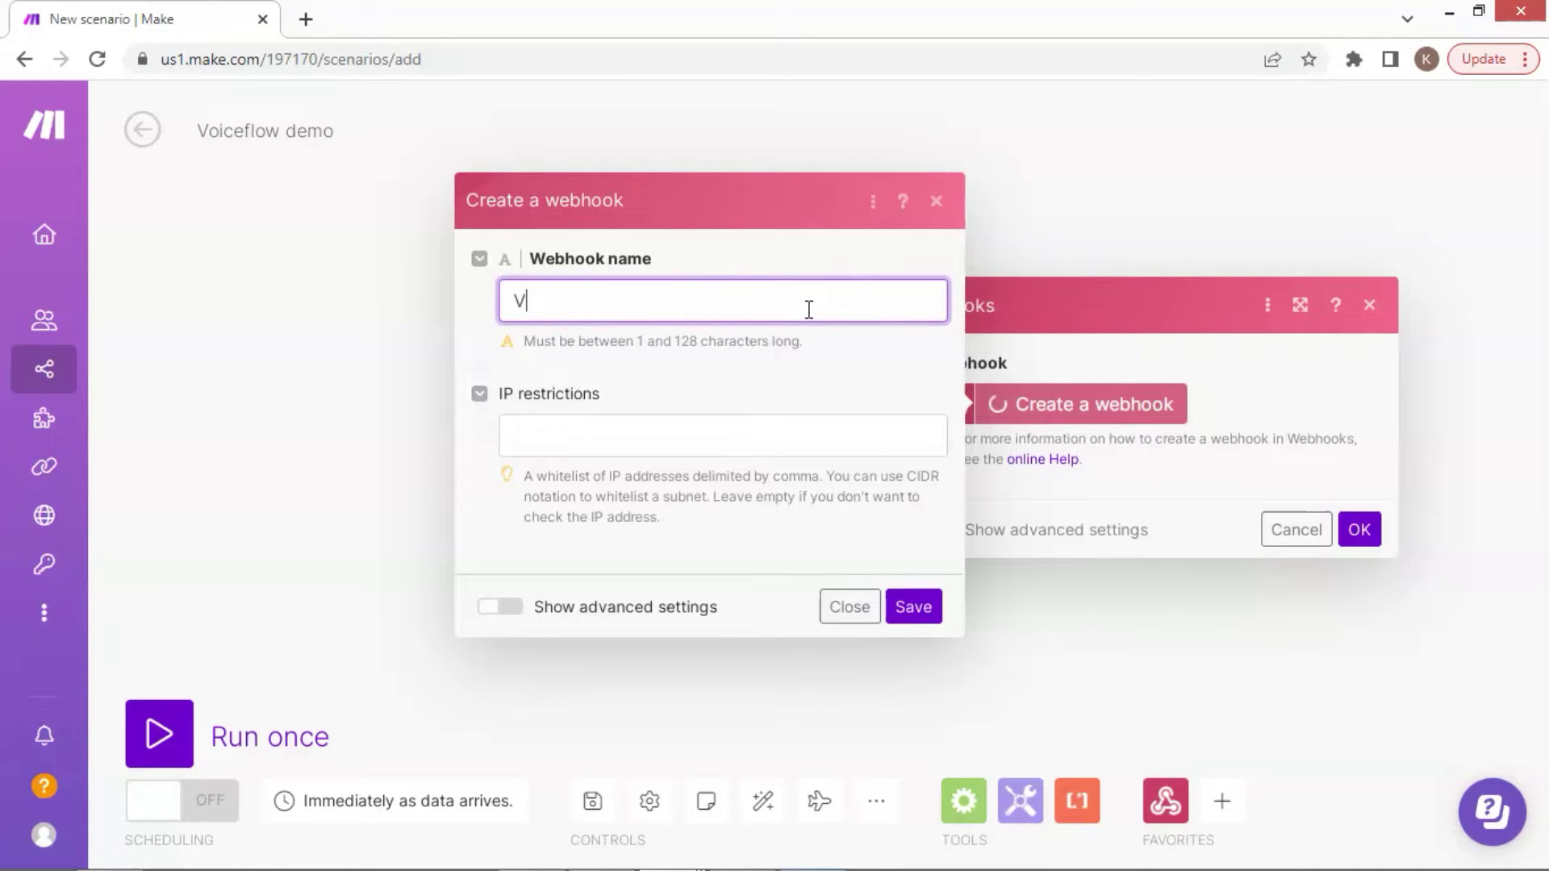
{"action": "type", "text": "oiceflow to "}
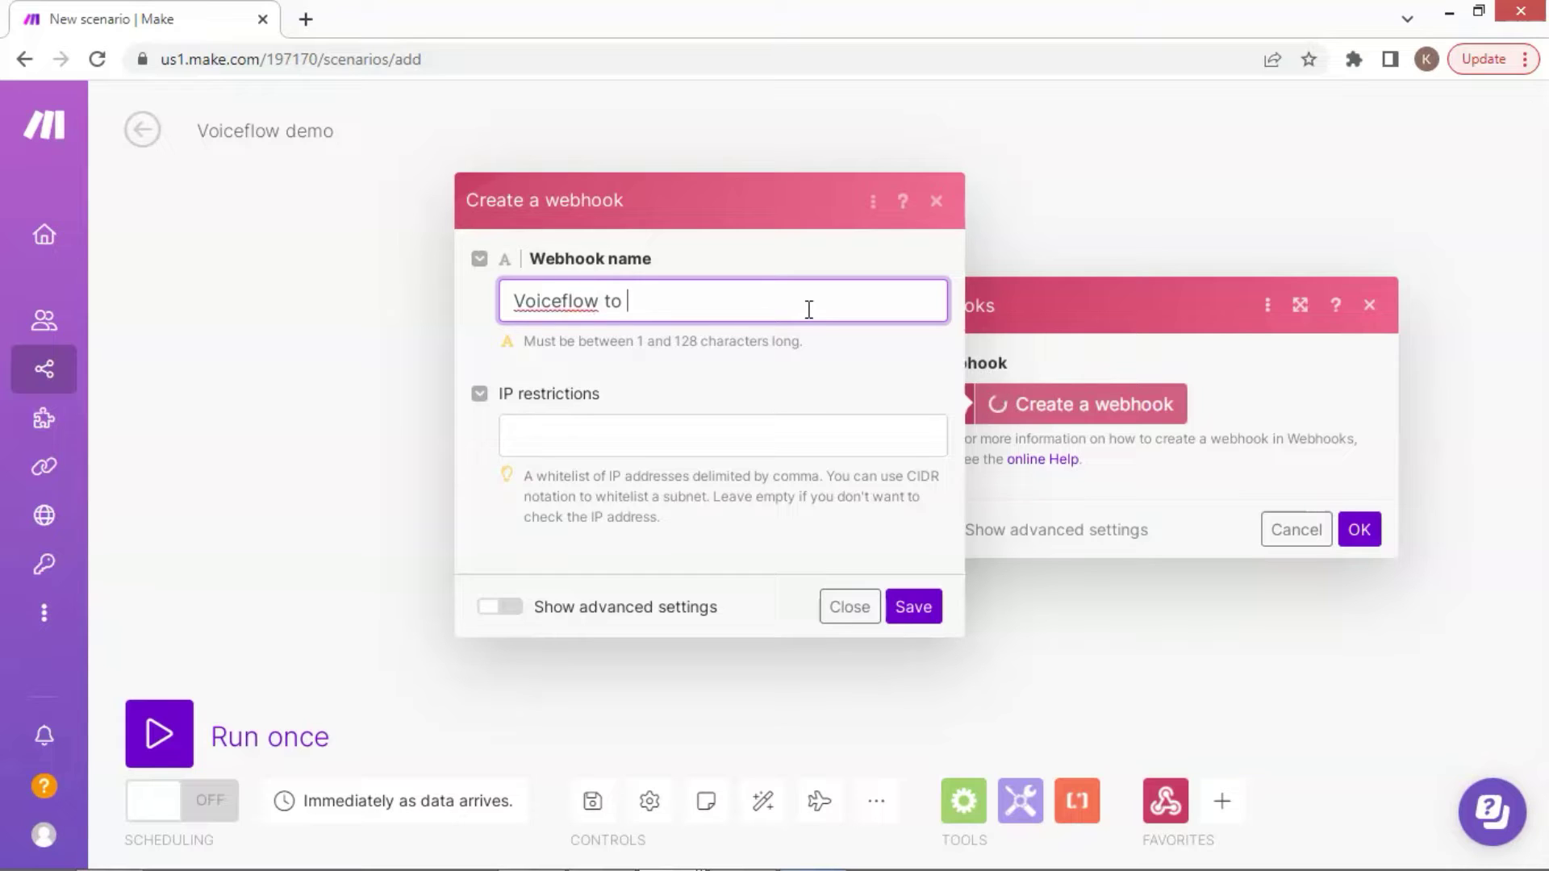
{"action": "type", "text": "make"}
{"action": "left_click", "coordinate": [918, 614]}
Set JSON pass-through to Yes in the advanced settings and save the webhook
{"action": "left_click", "coordinate": [516, 613]}
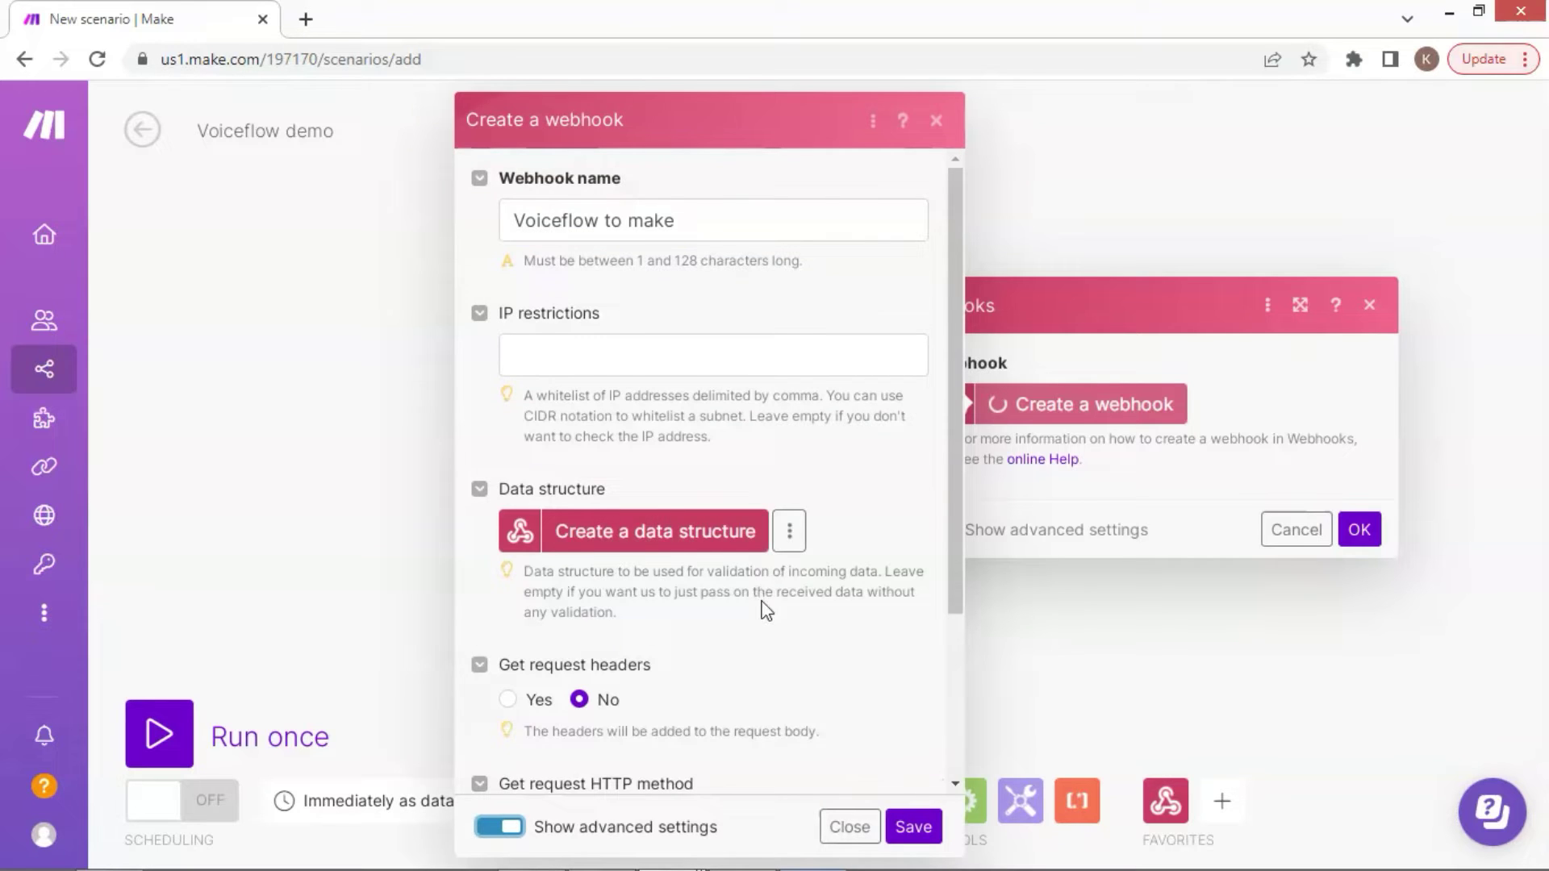
{"action": "scroll", "coordinate": [765, 611], "scroll_direction": "down", "scroll_amount": 3}
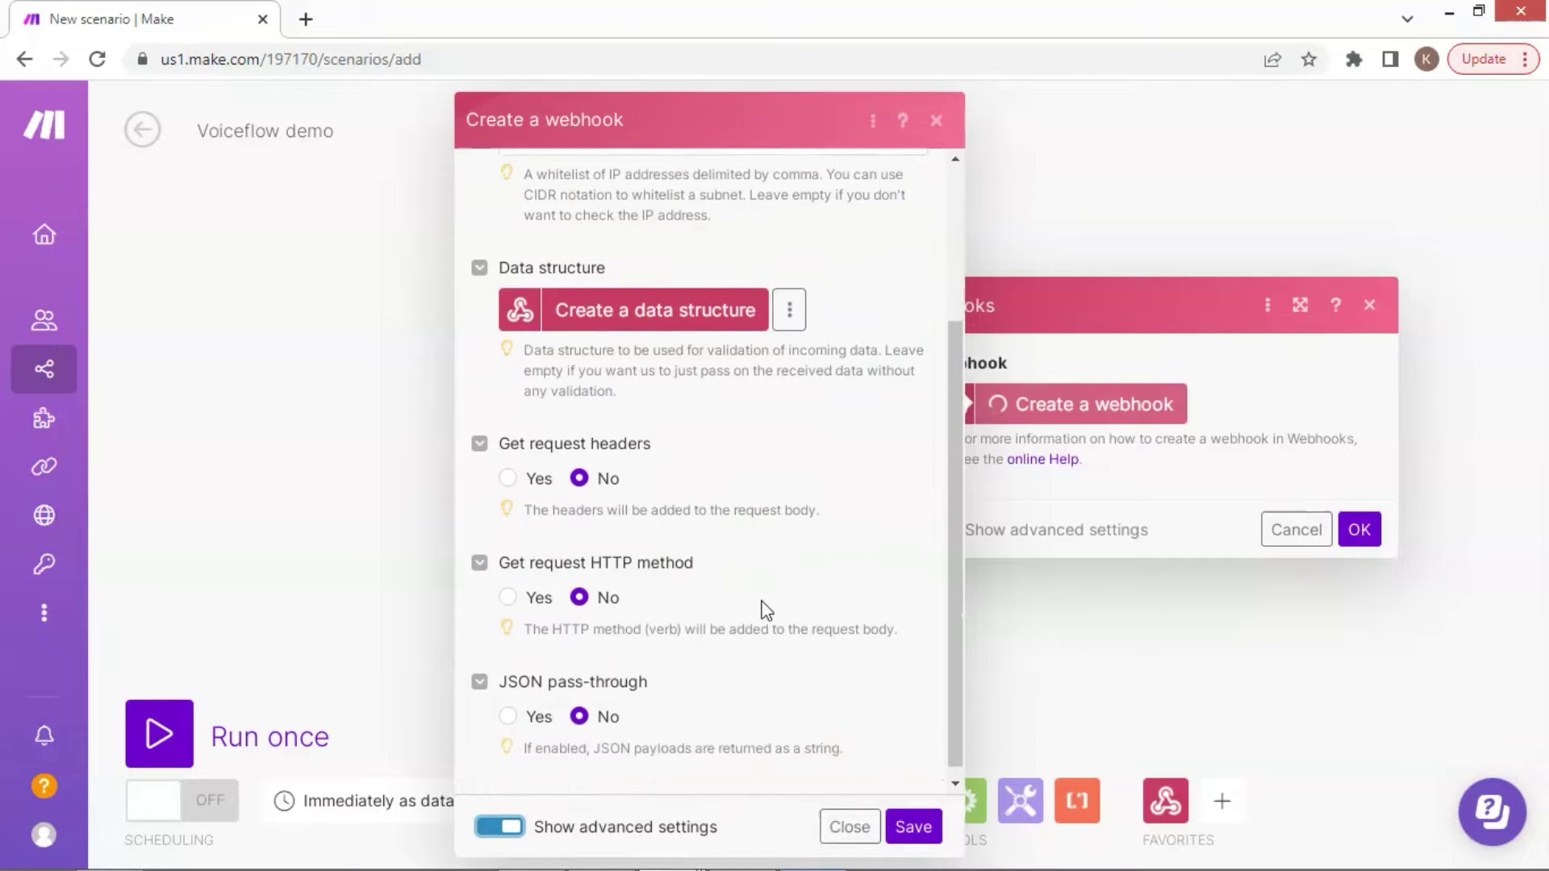
{"action": "left_click", "coordinate": [481, 676]}
{"action": "left_click", "coordinate": [483, 738]}
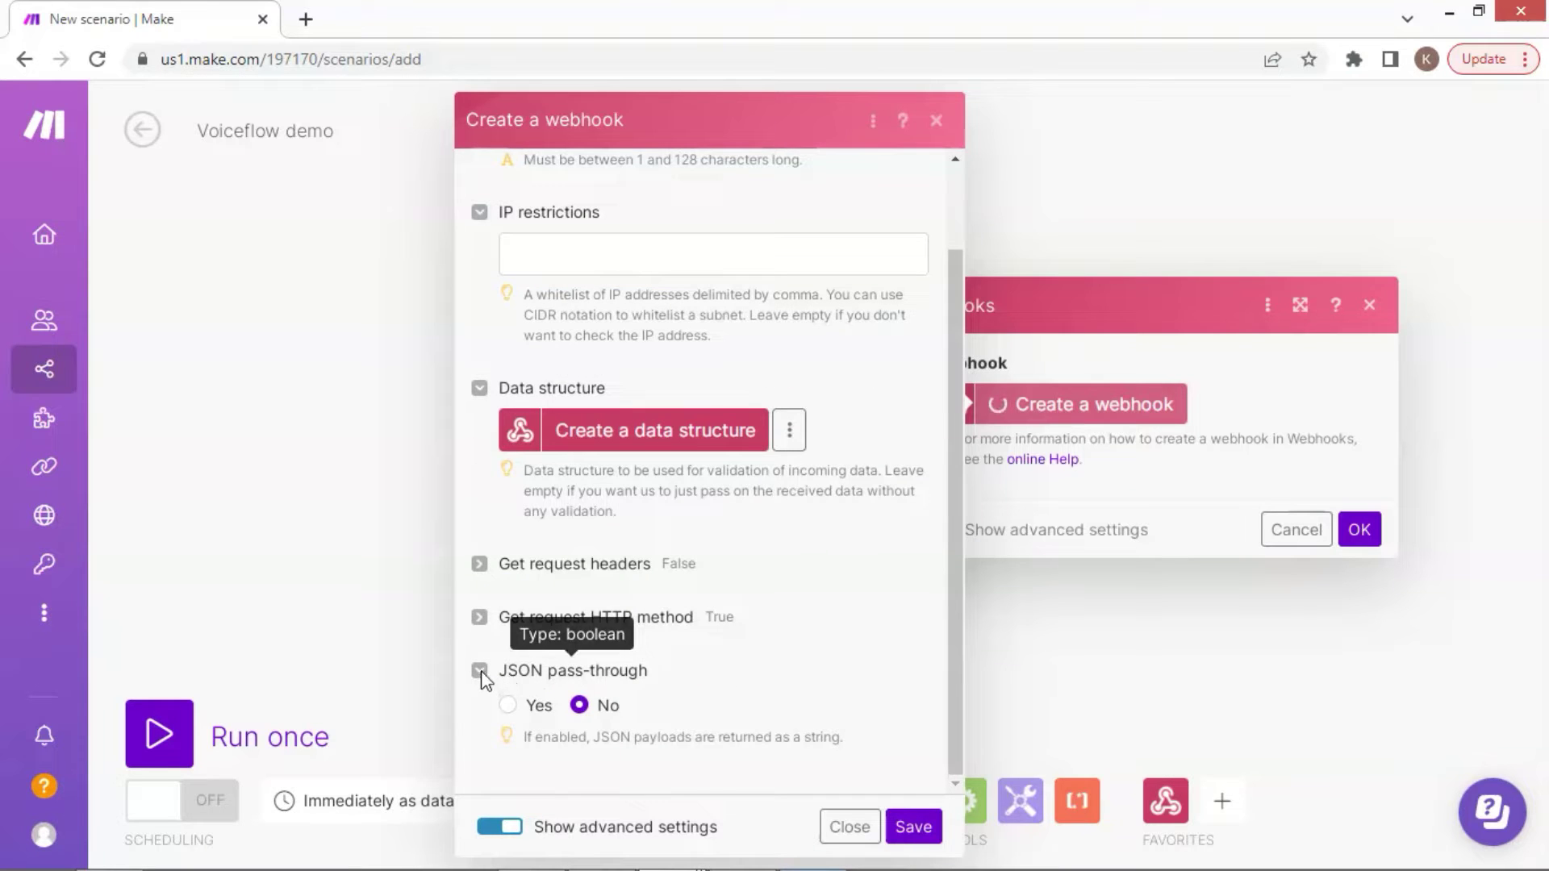
{"action": "left_click", "coordinate": [518, 711]}
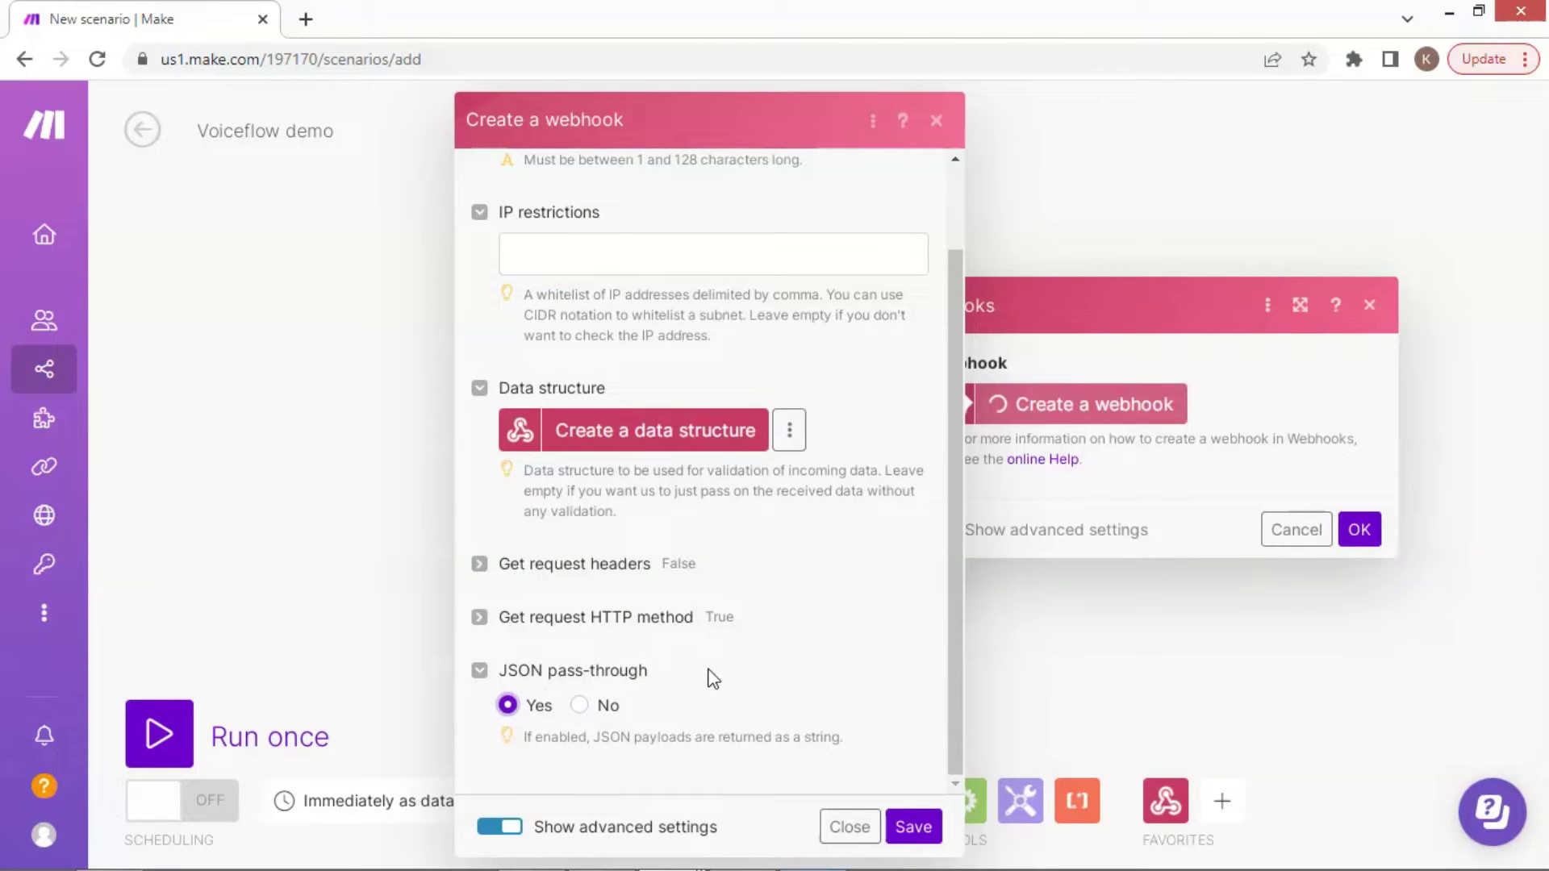
{"action": "left_click", "coordinate": [913, 827]}
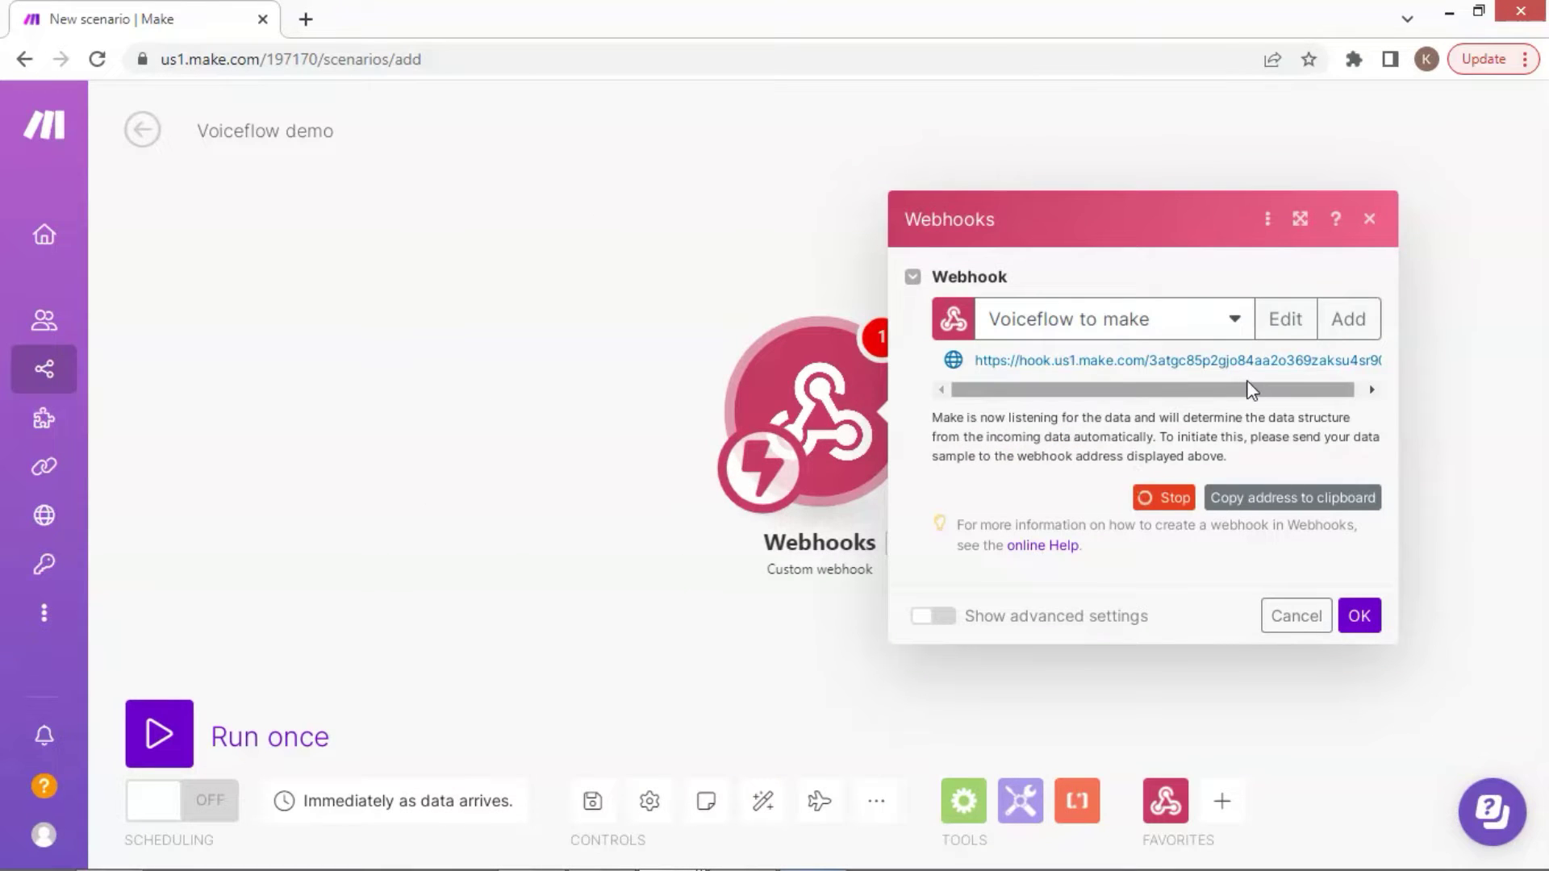
Copy the webhook address into a Notepad document for later use
{"action": "left_click", "coordinate": [1287, 500]}
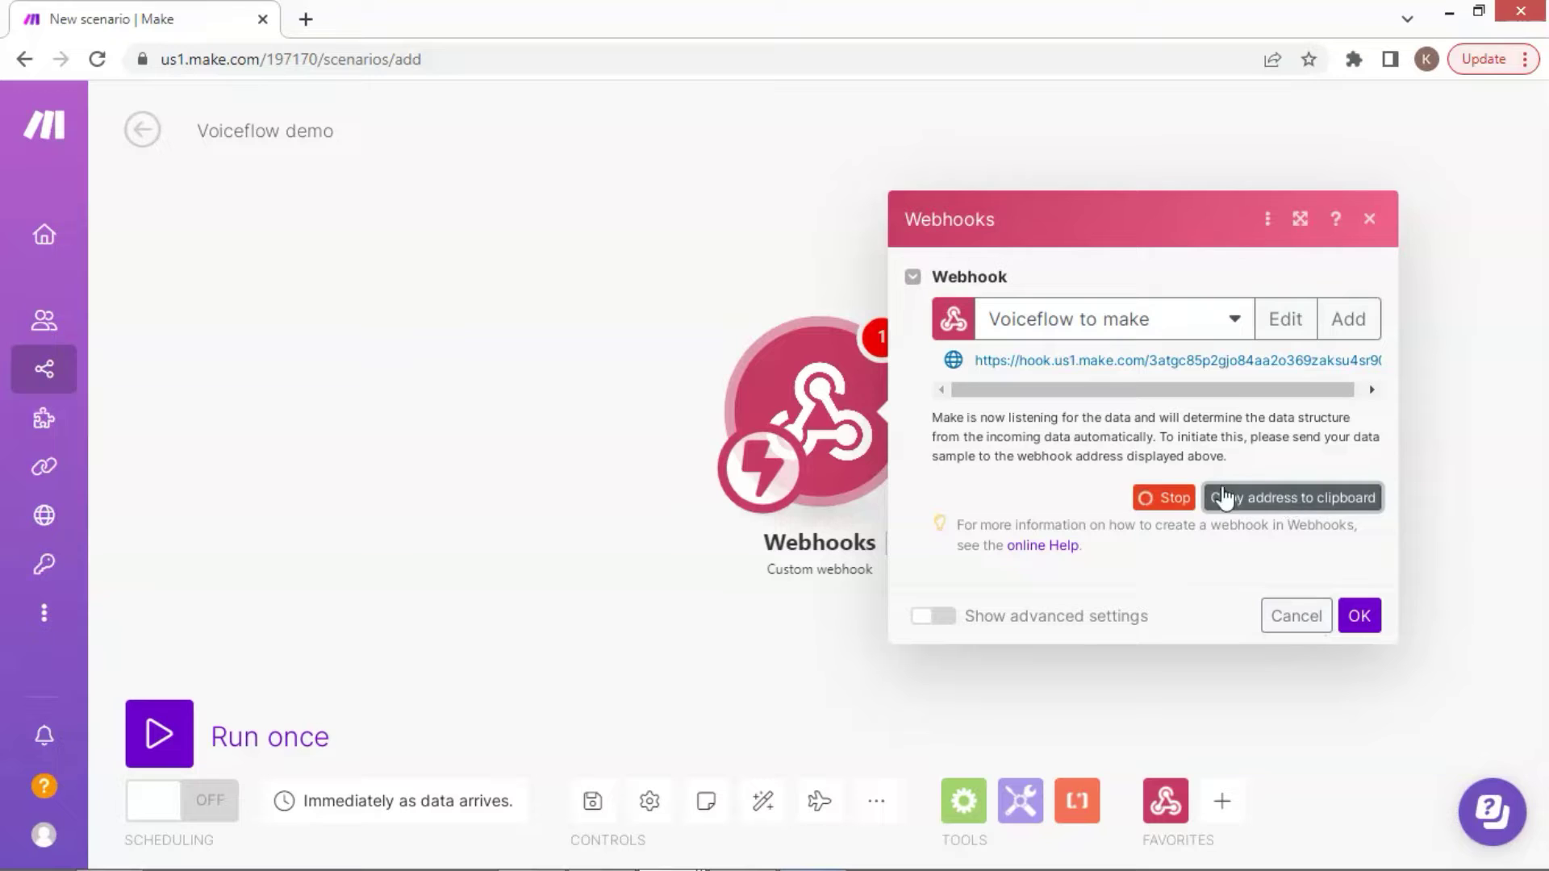
{"action": "key", "text": "alt+Tab"}
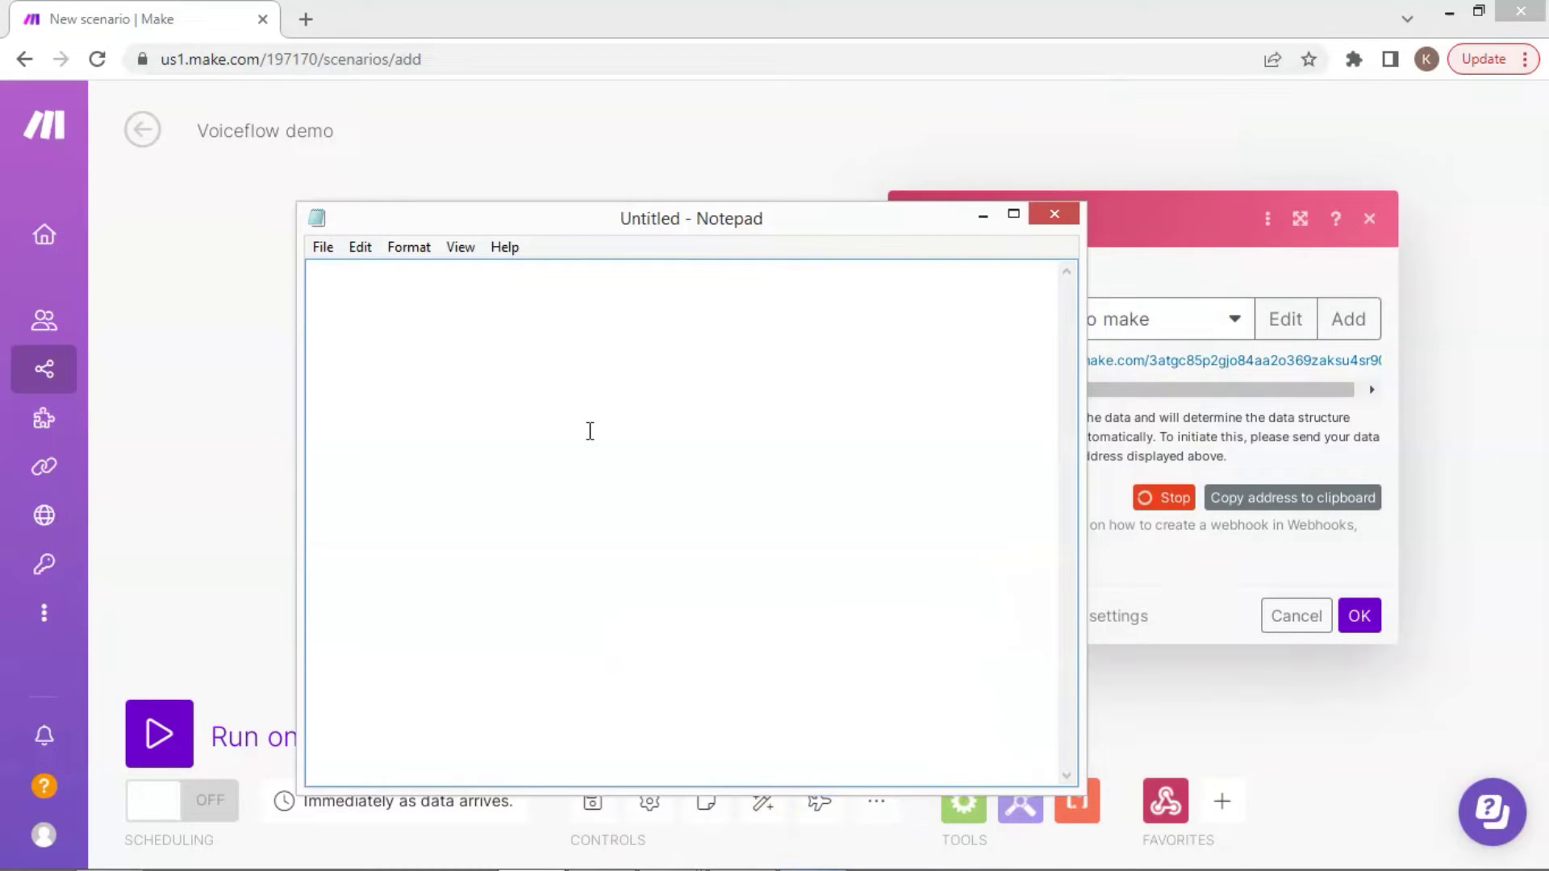
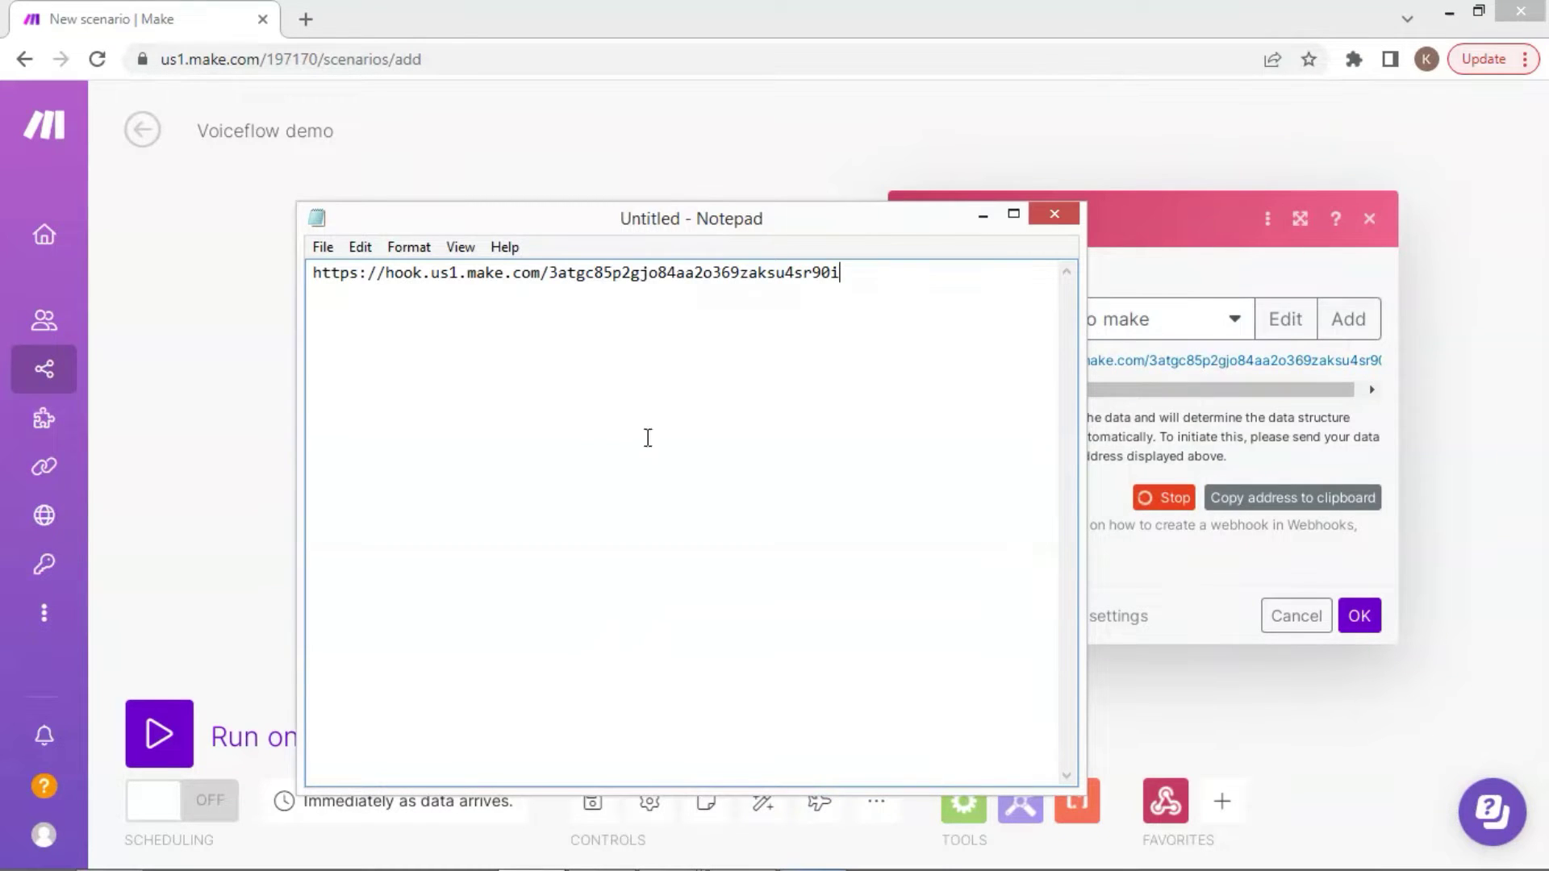
{"action": "left_click", "coordinate": [983, 216]}
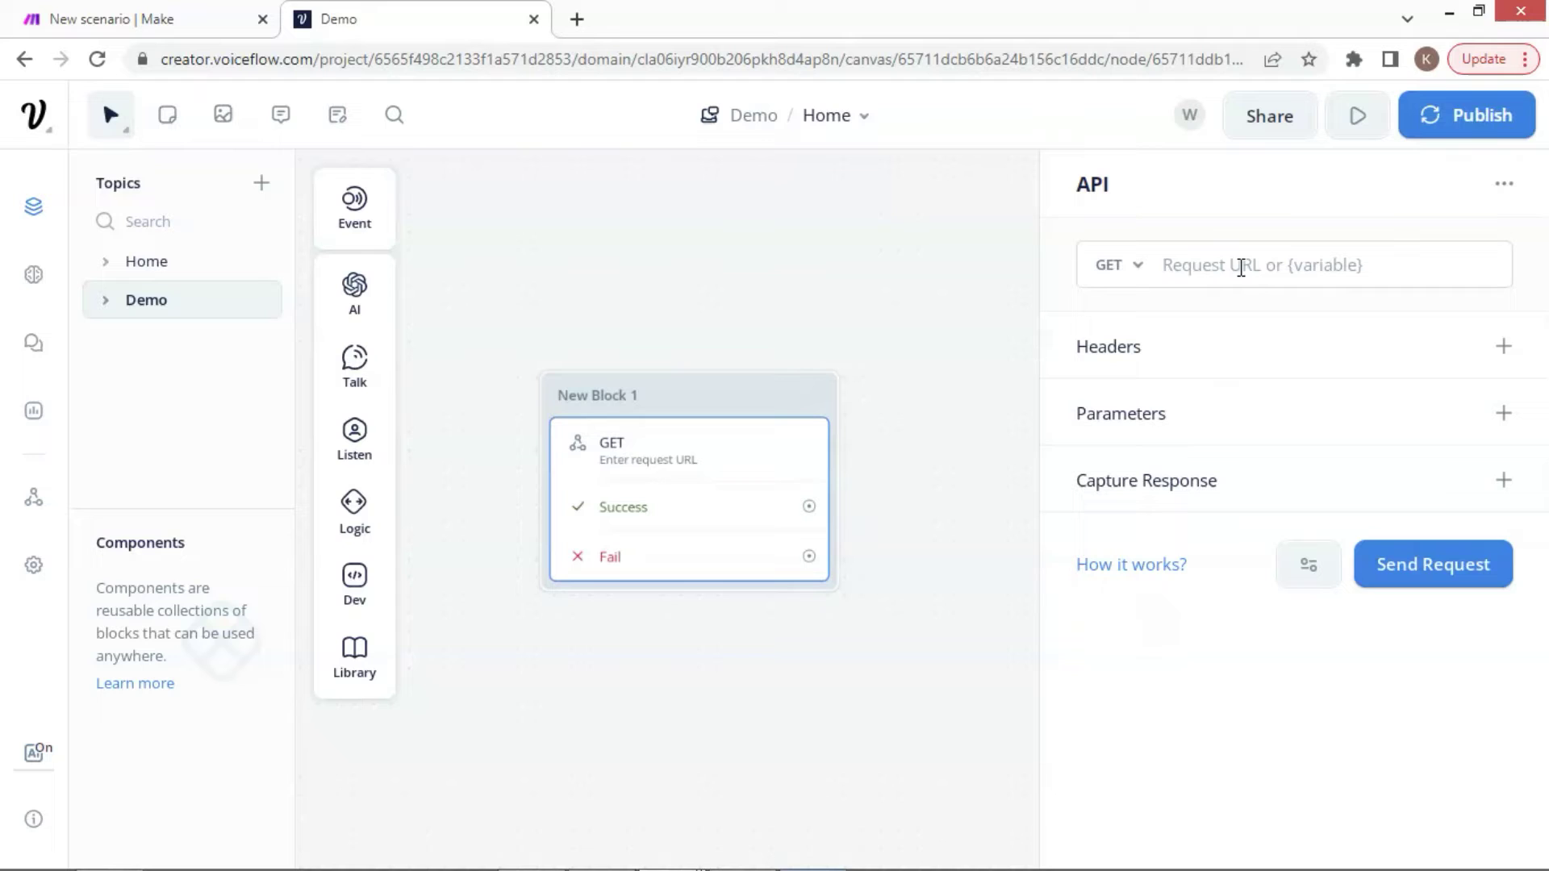
Point the API block at the Make webhook URL using the POST method
{"action": "left_click", "coordinate": [1241, 266]}
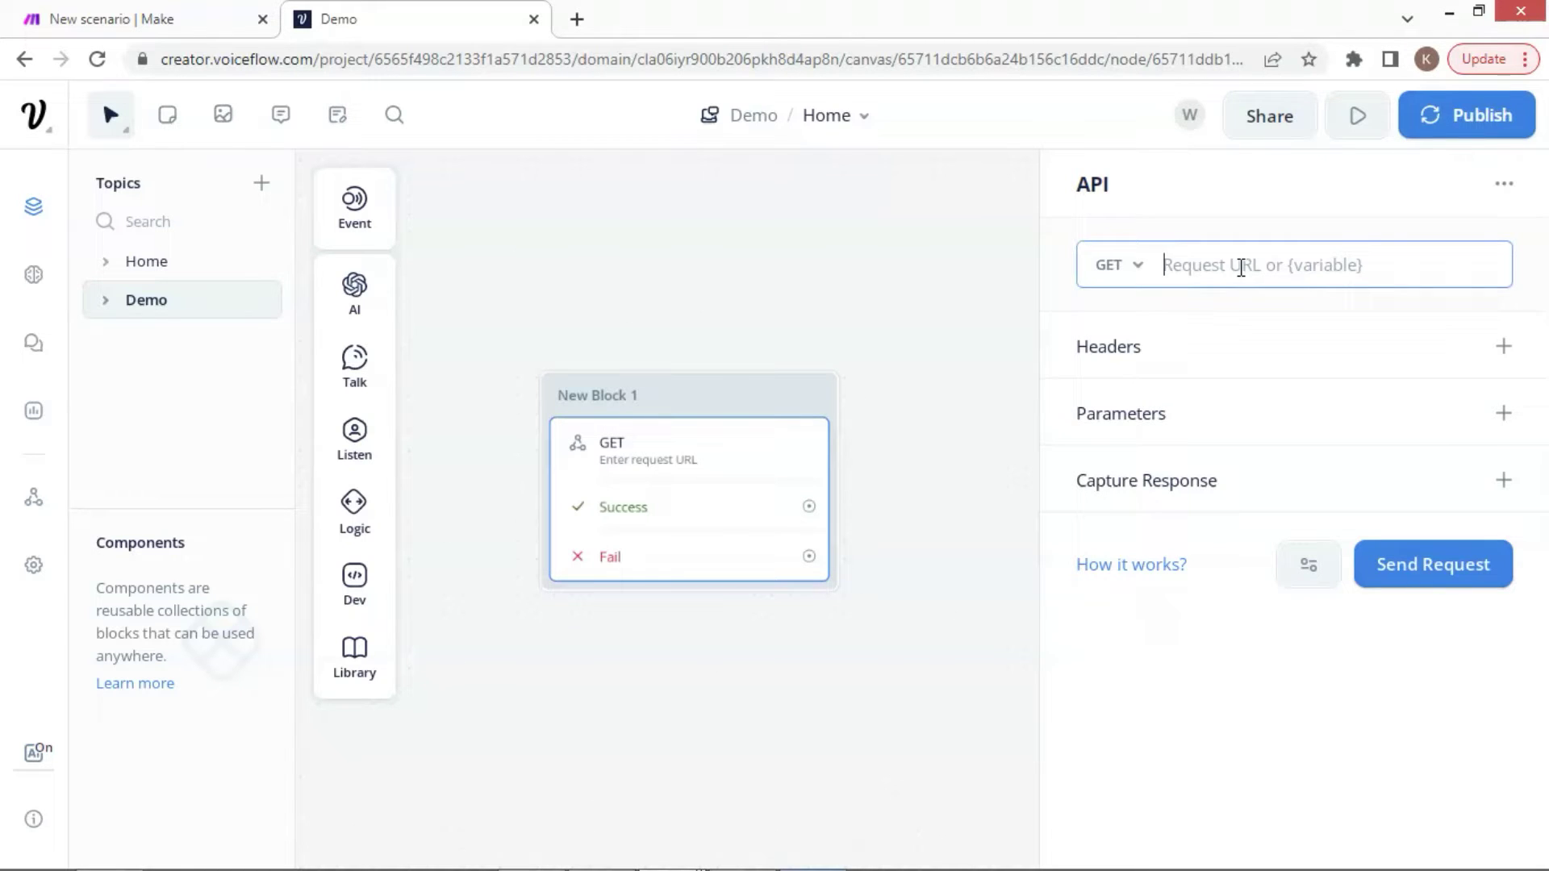
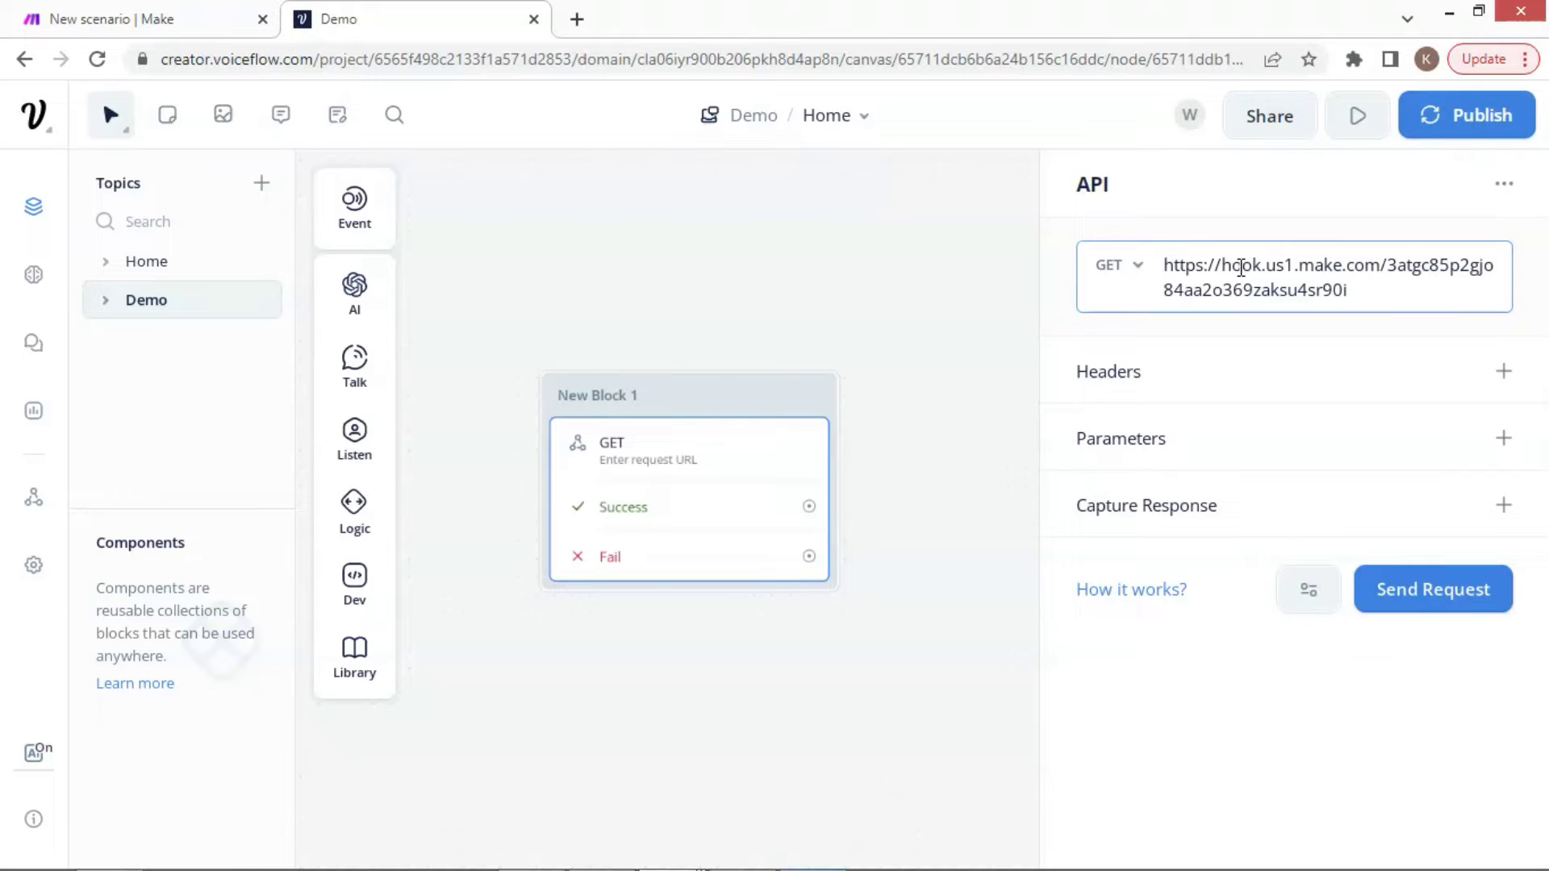
{"action": "left_click", "coordinate": [1169, 332]}
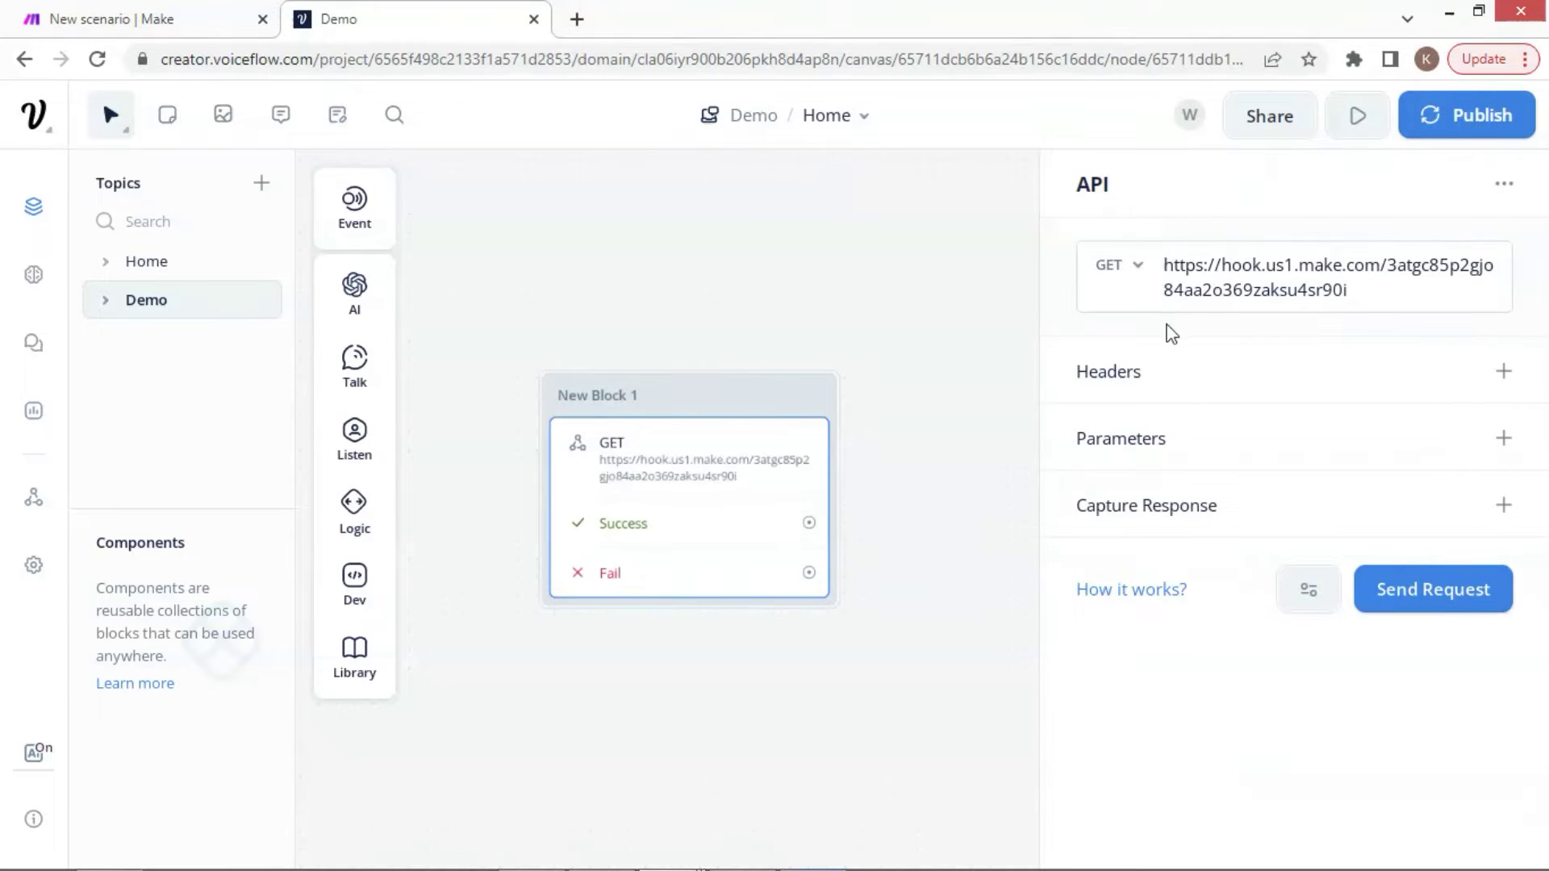
{"action": "left_click", "coordinate": [1145, 273]}
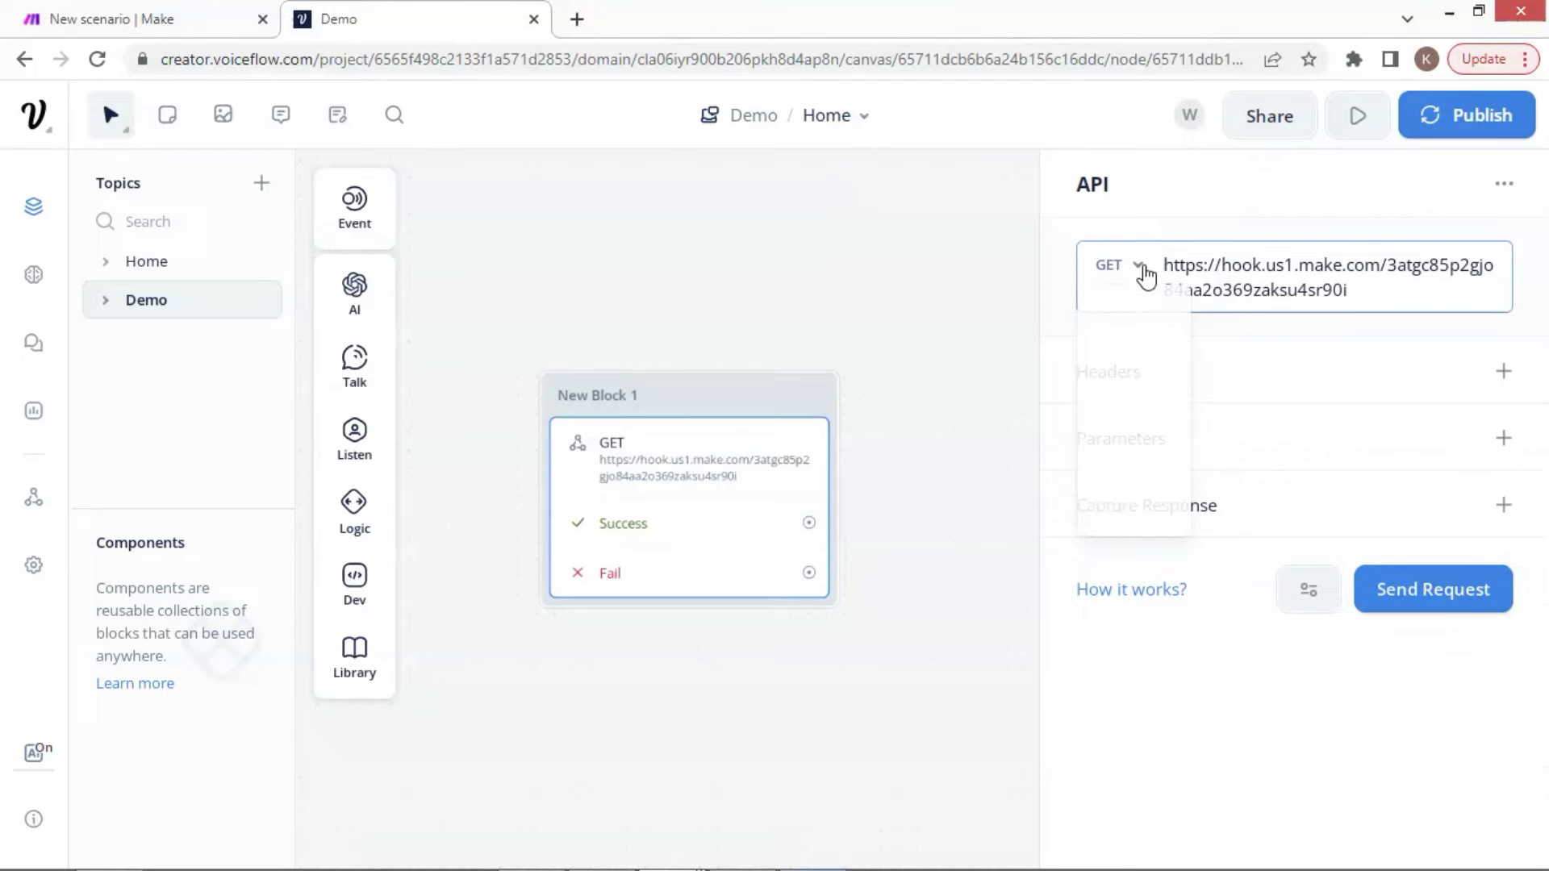
{"action": "left_click", "coordinate": [1129, 373]}
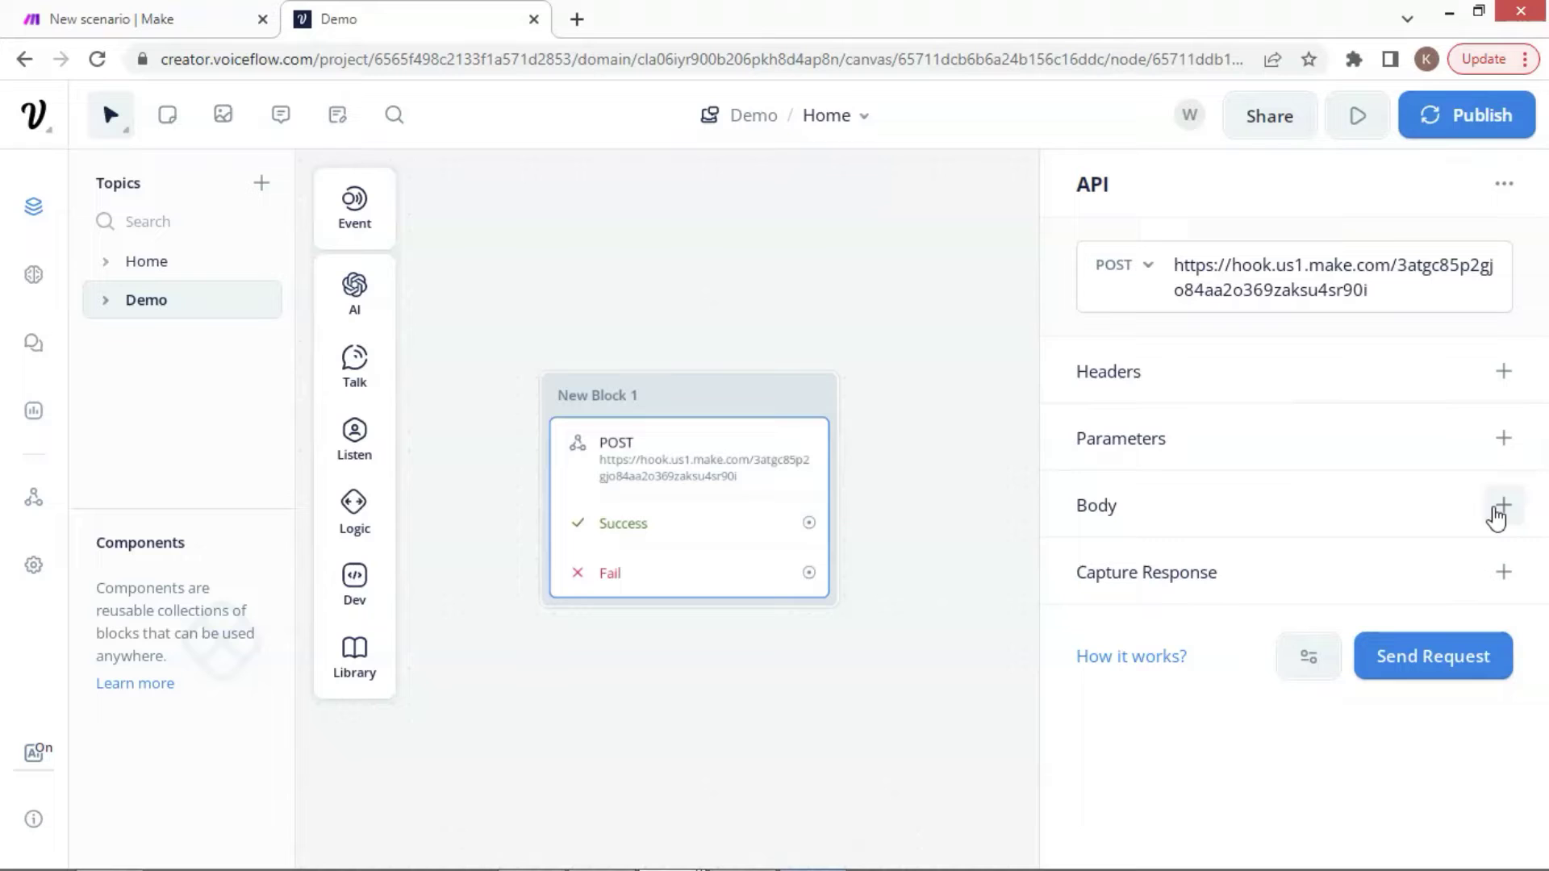
Add a form-data body with key Name and value Jack
{"action": "left_click", "coordinate": [1499, 510]}
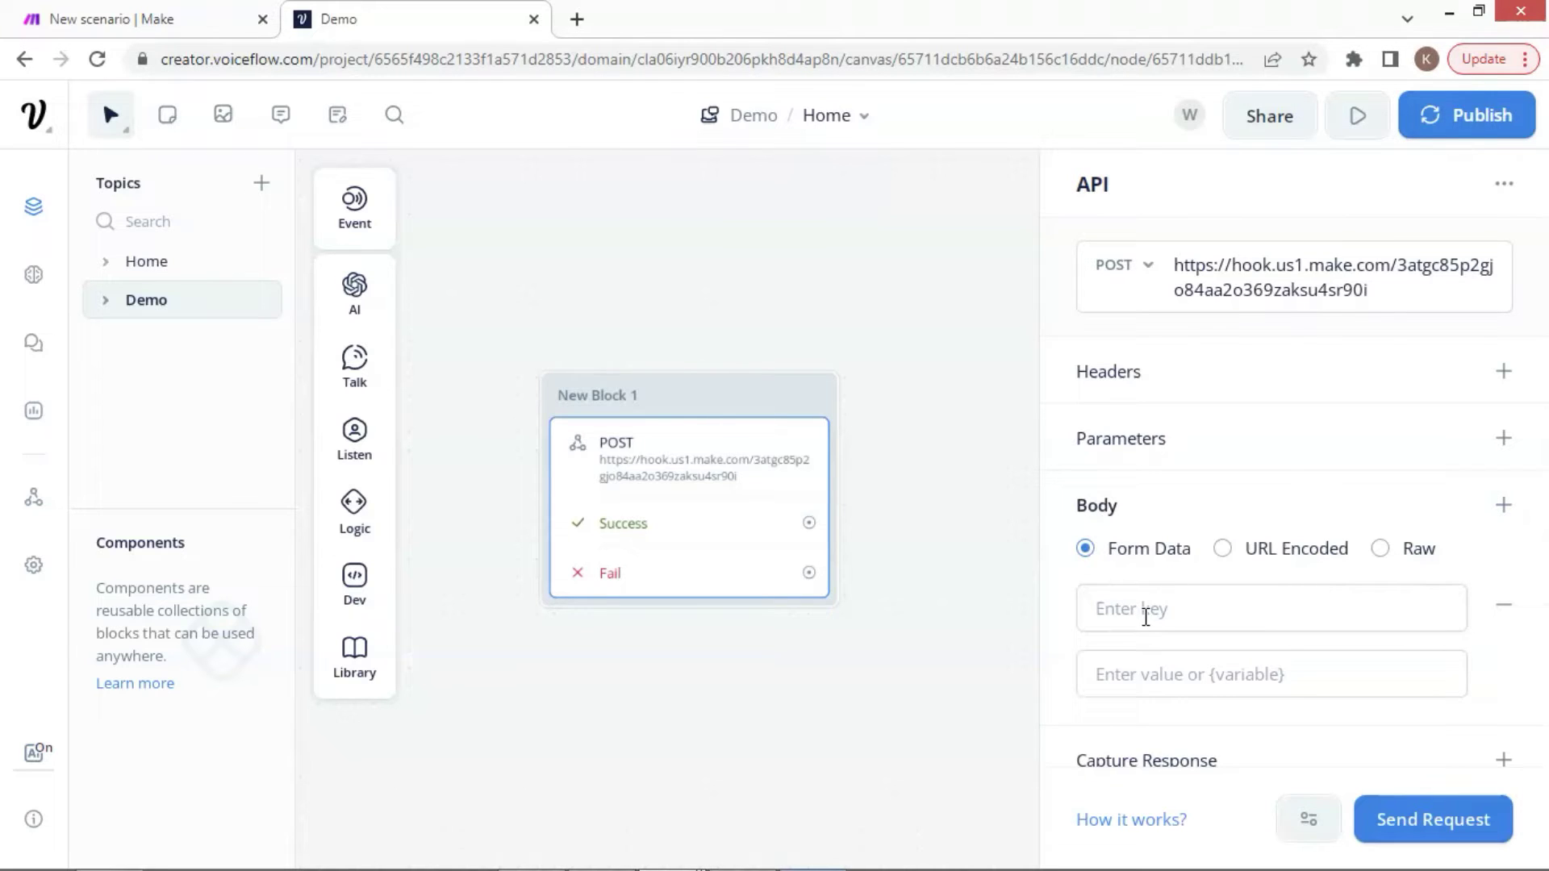
{"action": "left_click", "coordinate": [1150, 612]}
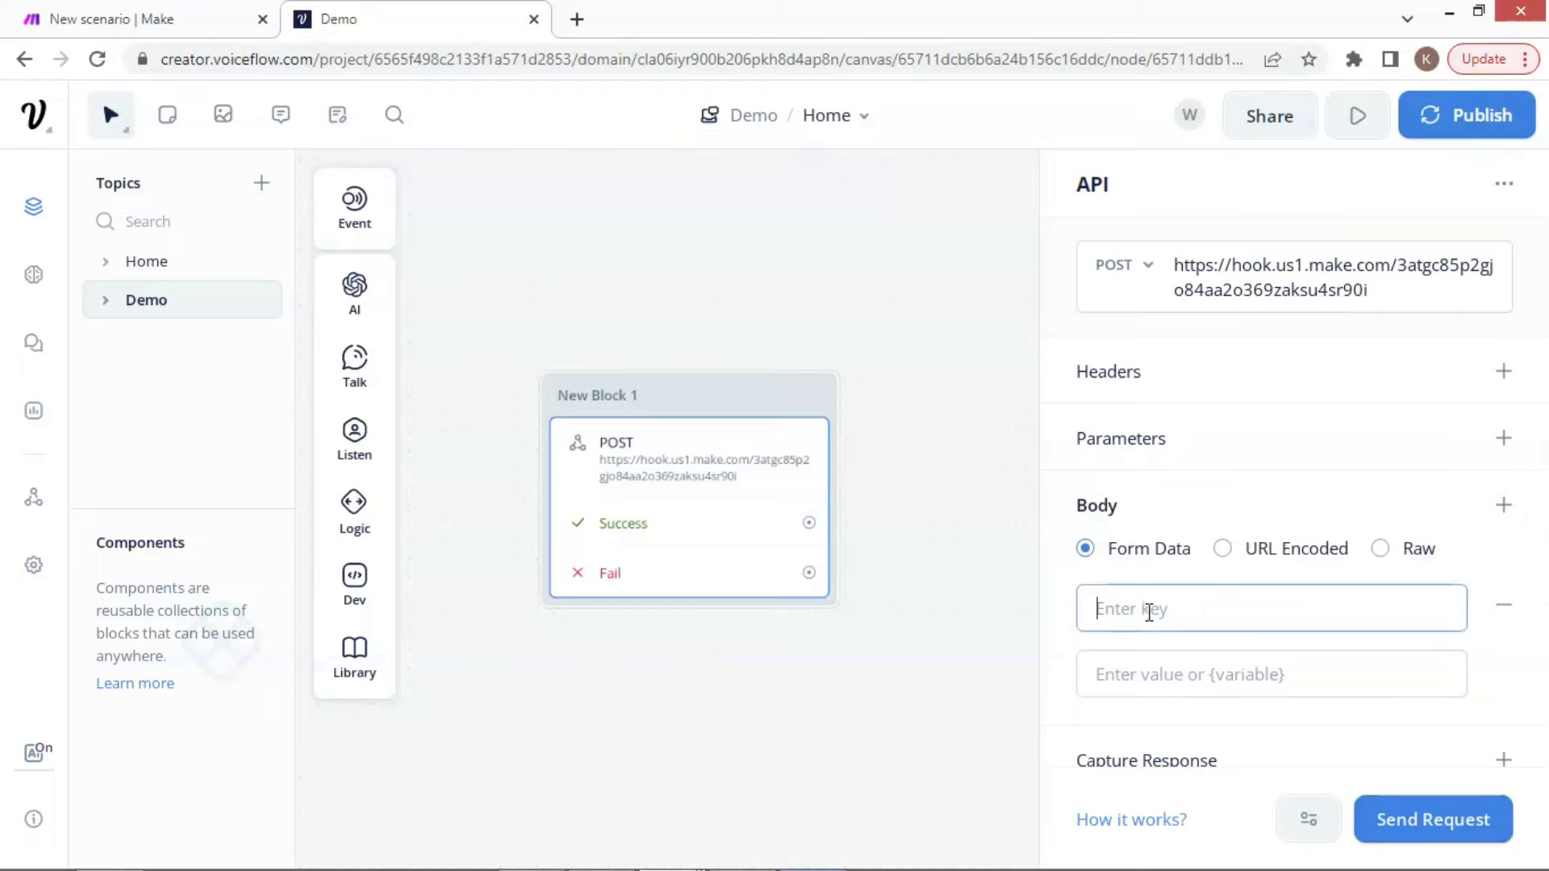
{"action": "type", "text": "Name"}
{"action": "left_click", "coordinate": [1182, 685]}
{"action": "type", "text": "Jack"}
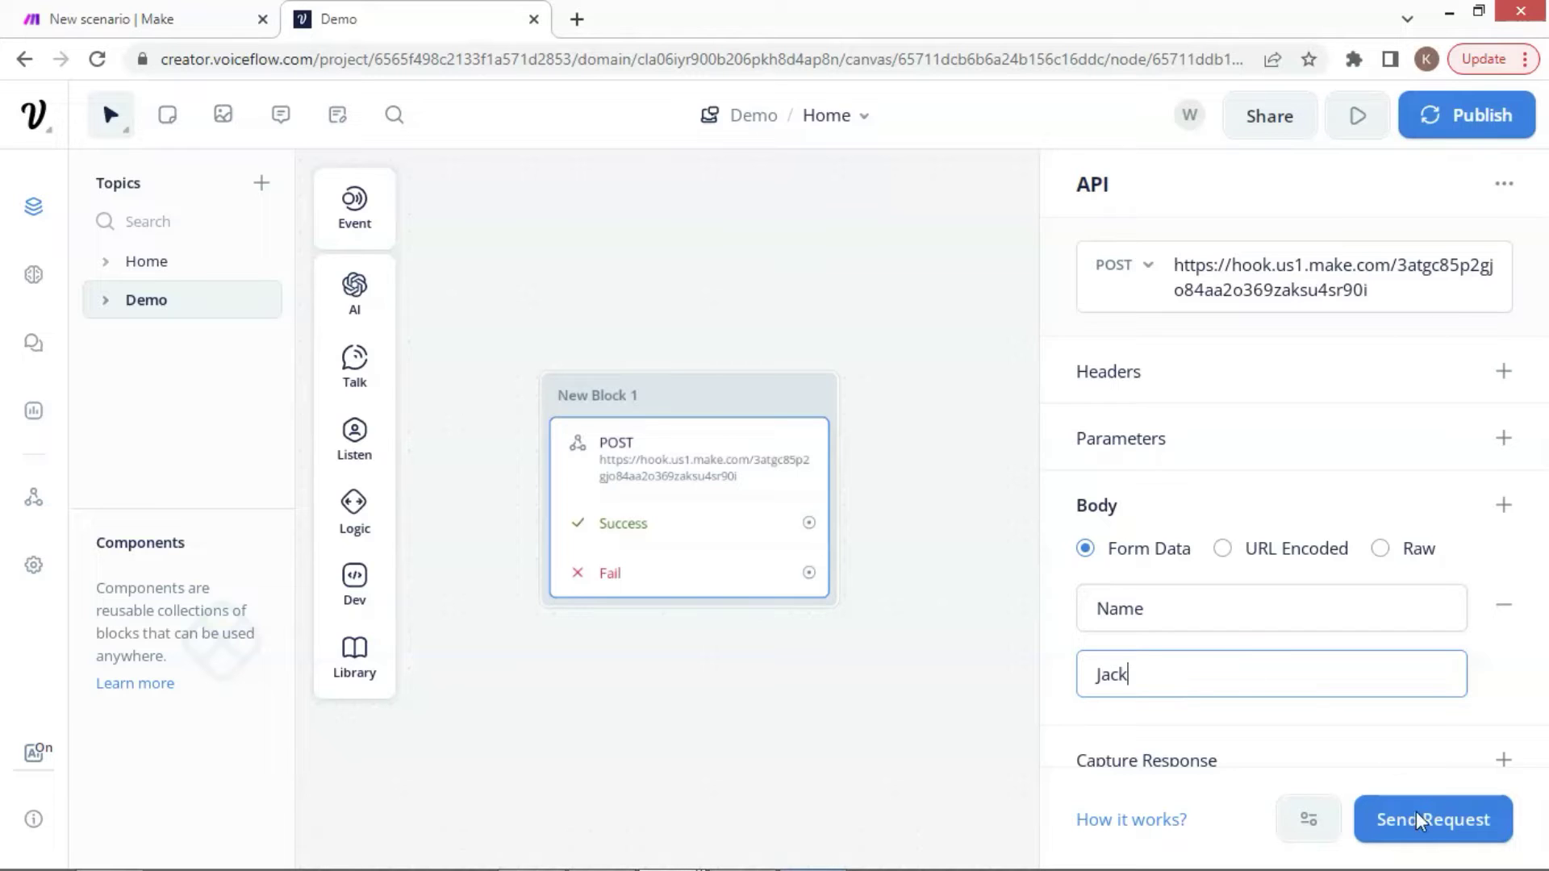
Send the test request, confirm the 200 status code, then return to Make
{"action": "left_click", "coordinate": [1426, 831]}
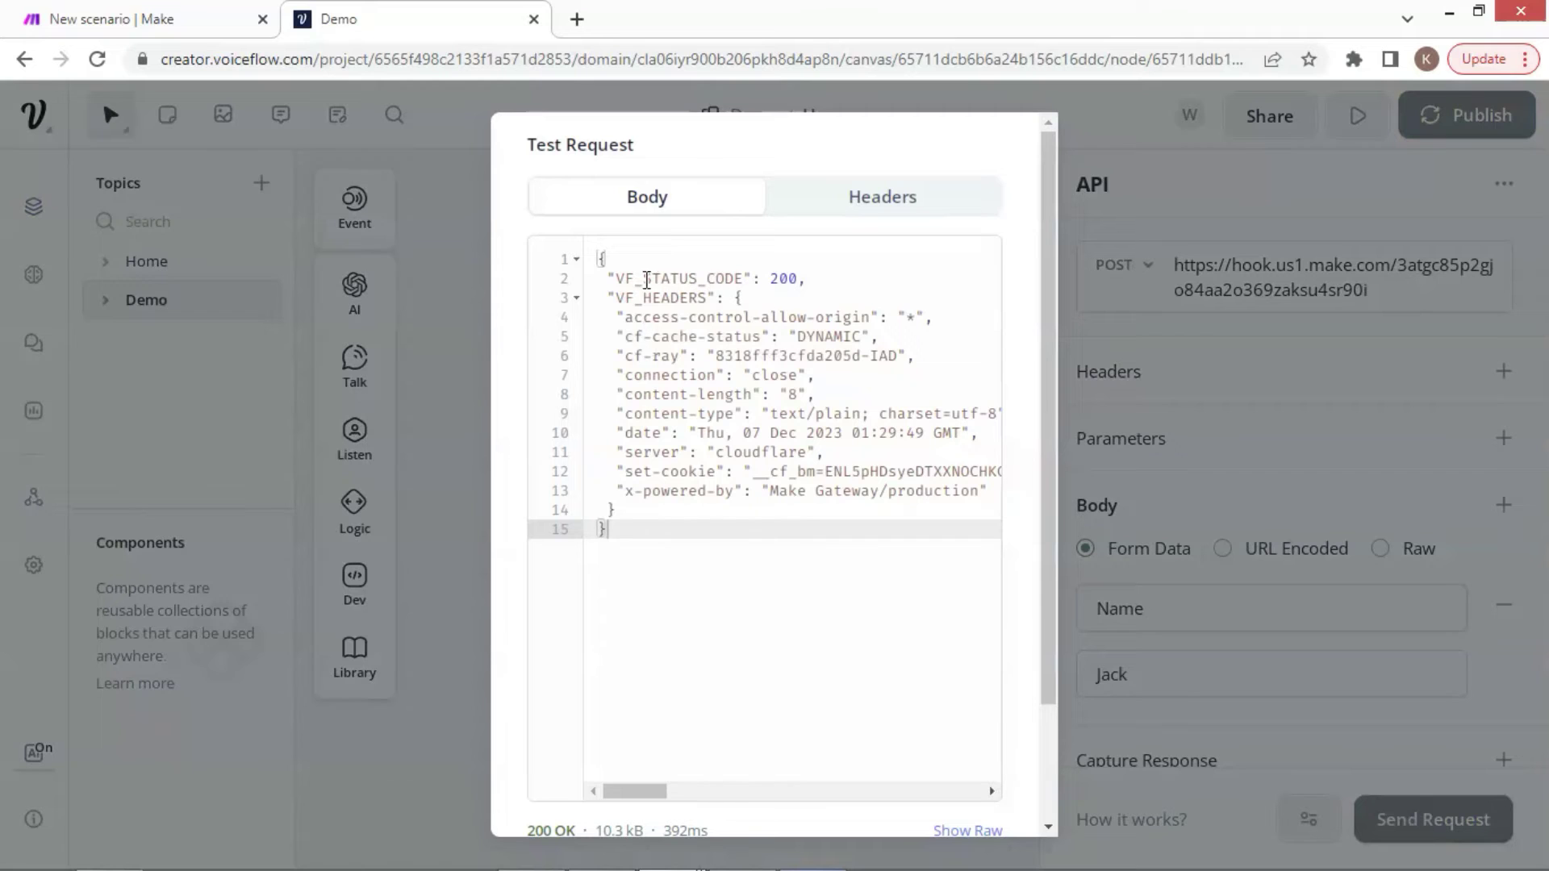
{"action": "left_click_drag", "start_coordinate": [620, 280], "coordinate": [805, 279]}
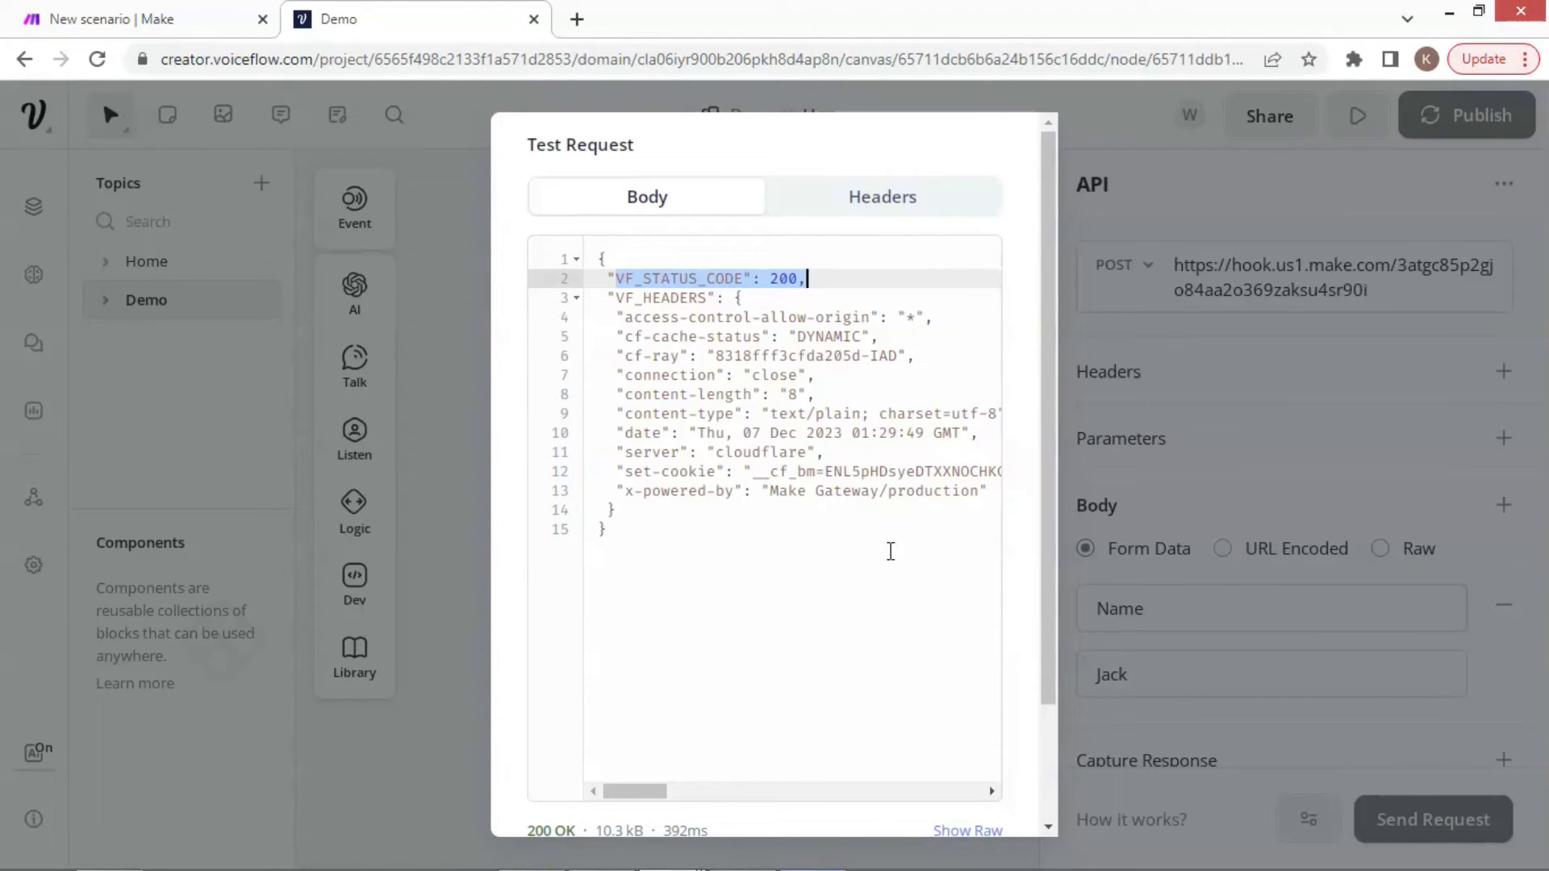
{"action": "left_click", "coordinate": [157, 17]}
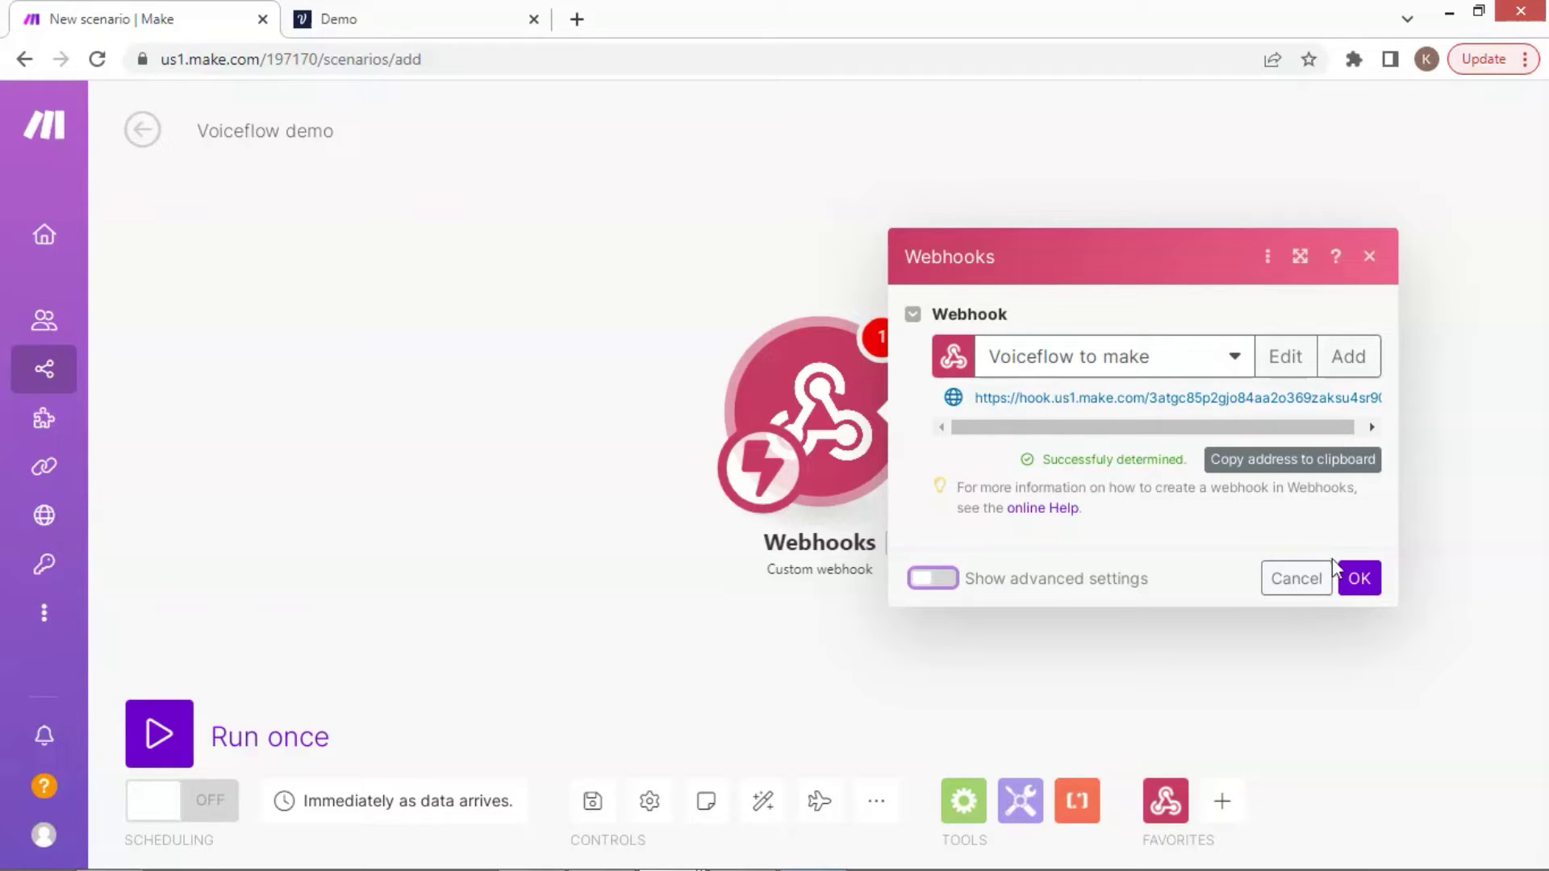
Confirm the custom webhook and add a Webhook response module after it
{"action": "left_click", "coordinate": [1360, 595]}
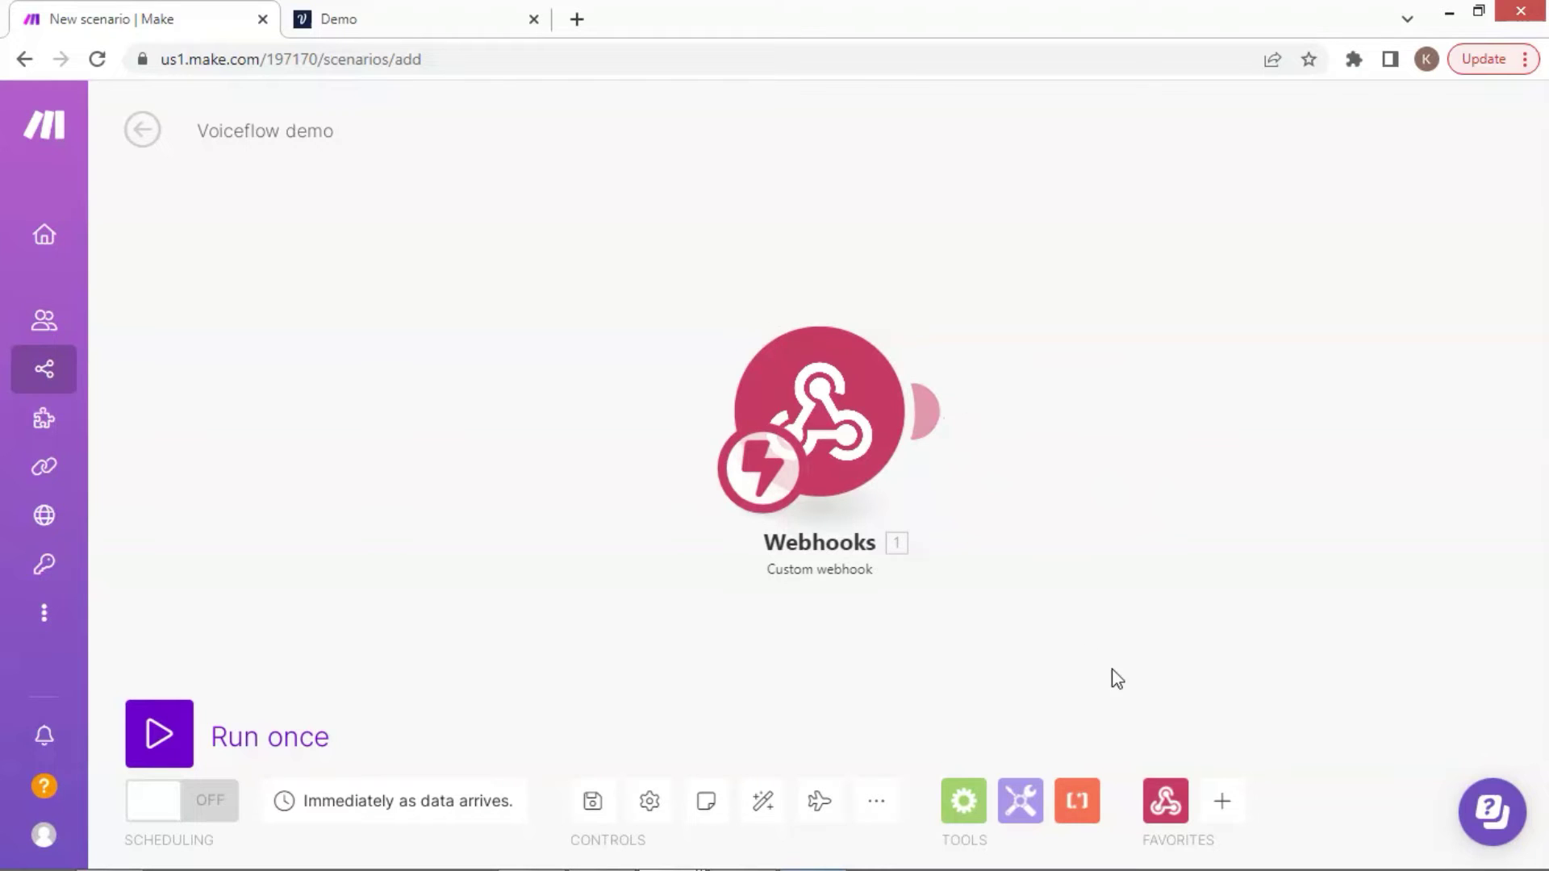
{"action": "left_click", "coordinate": [1165, 801]}
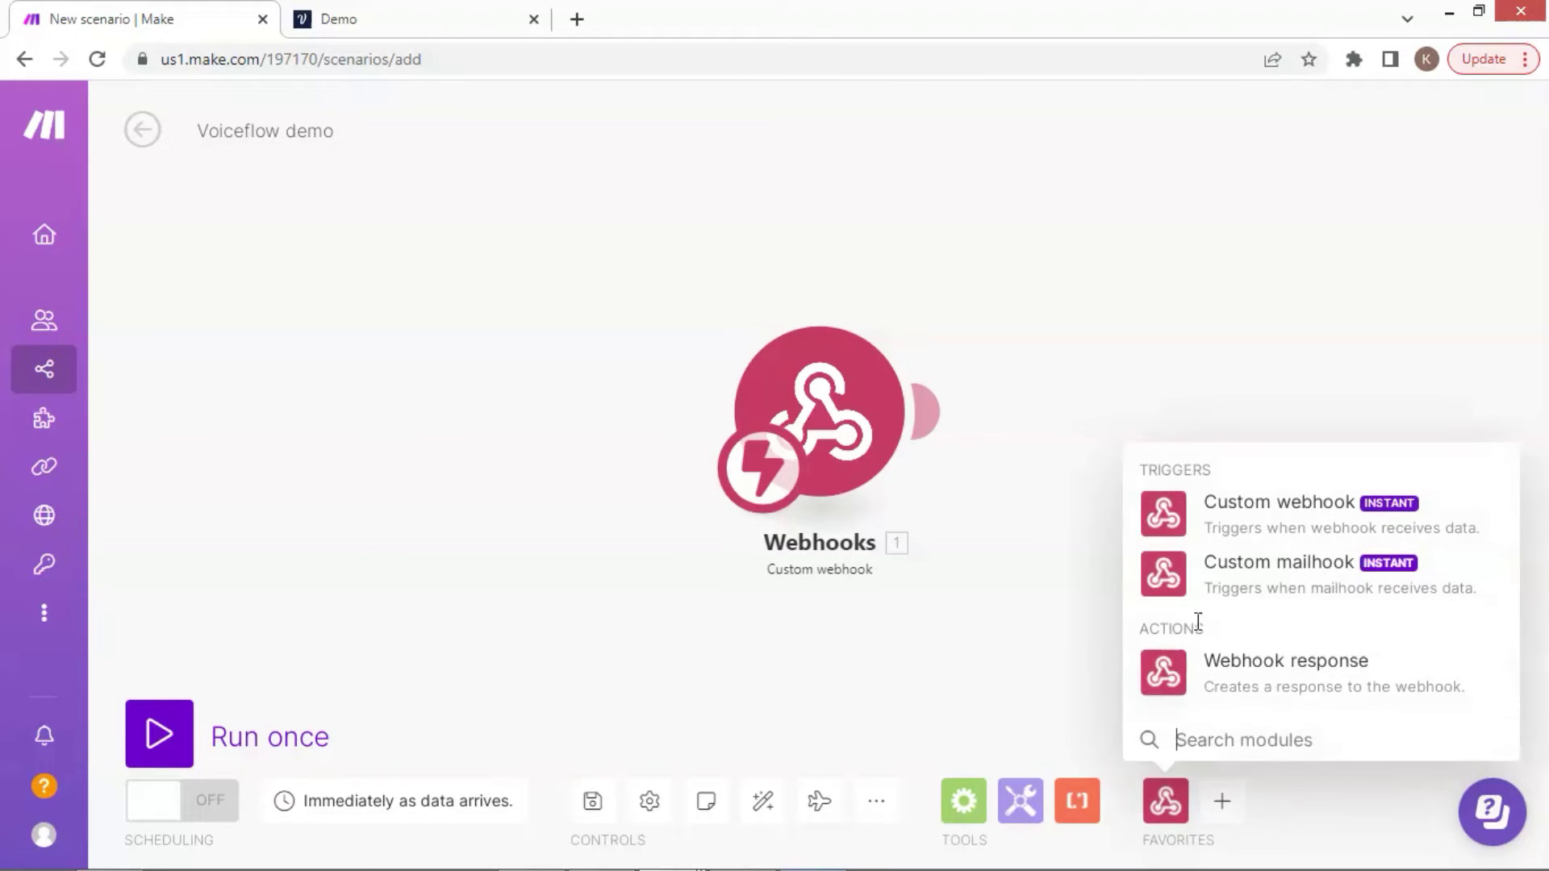
{"action": "left_click", "coordinate": [1264, 670]}
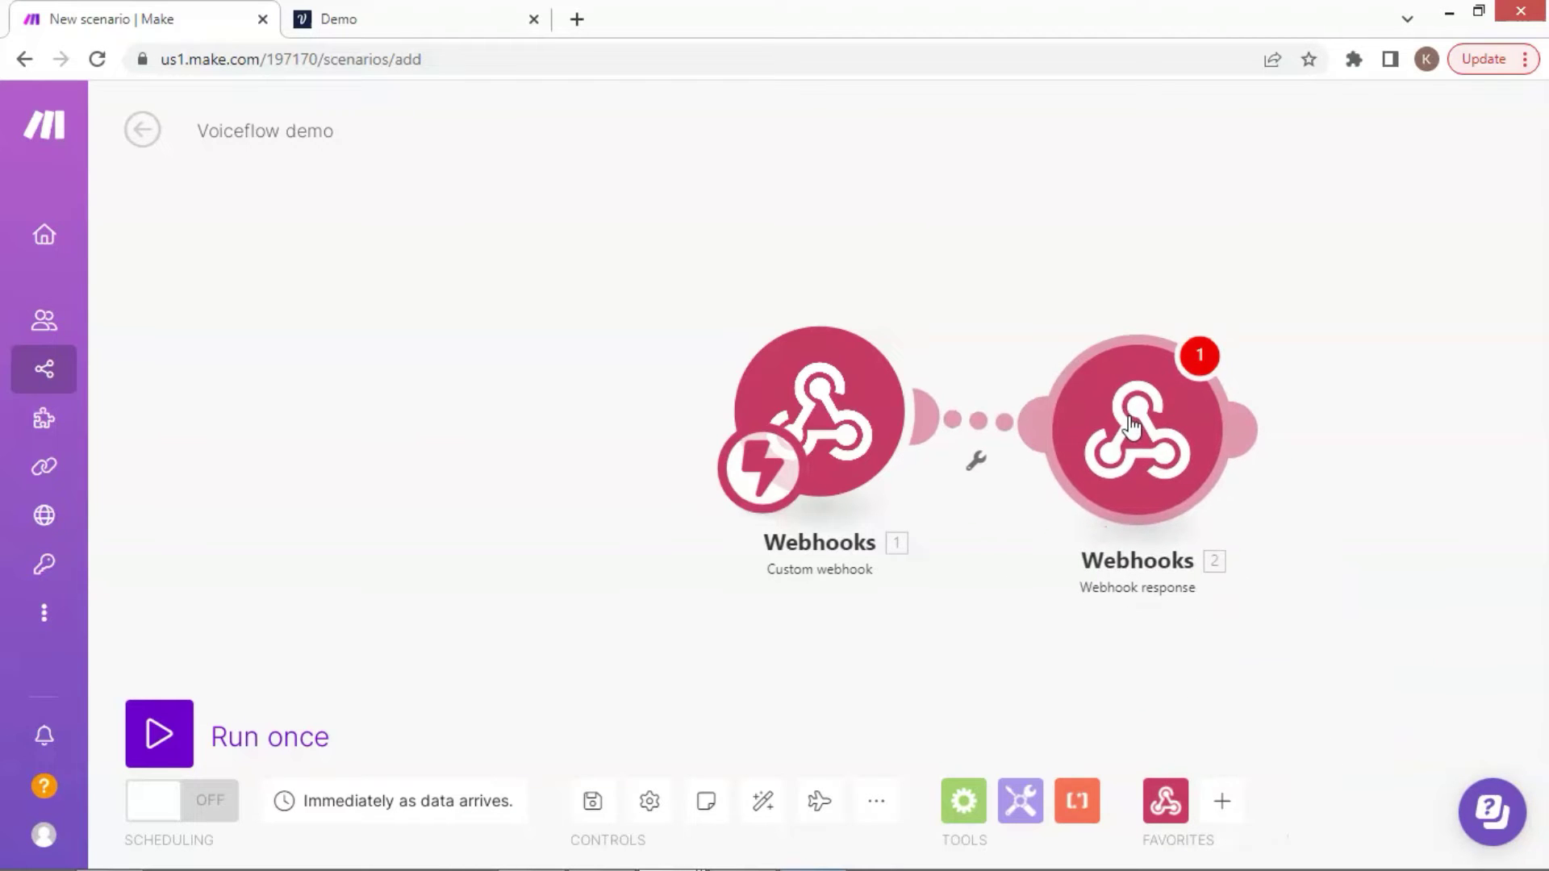
Map the incoming Name into the Webhook response Body, then Run once
{"action": "left_click", "coordinate": [1133, 426]}
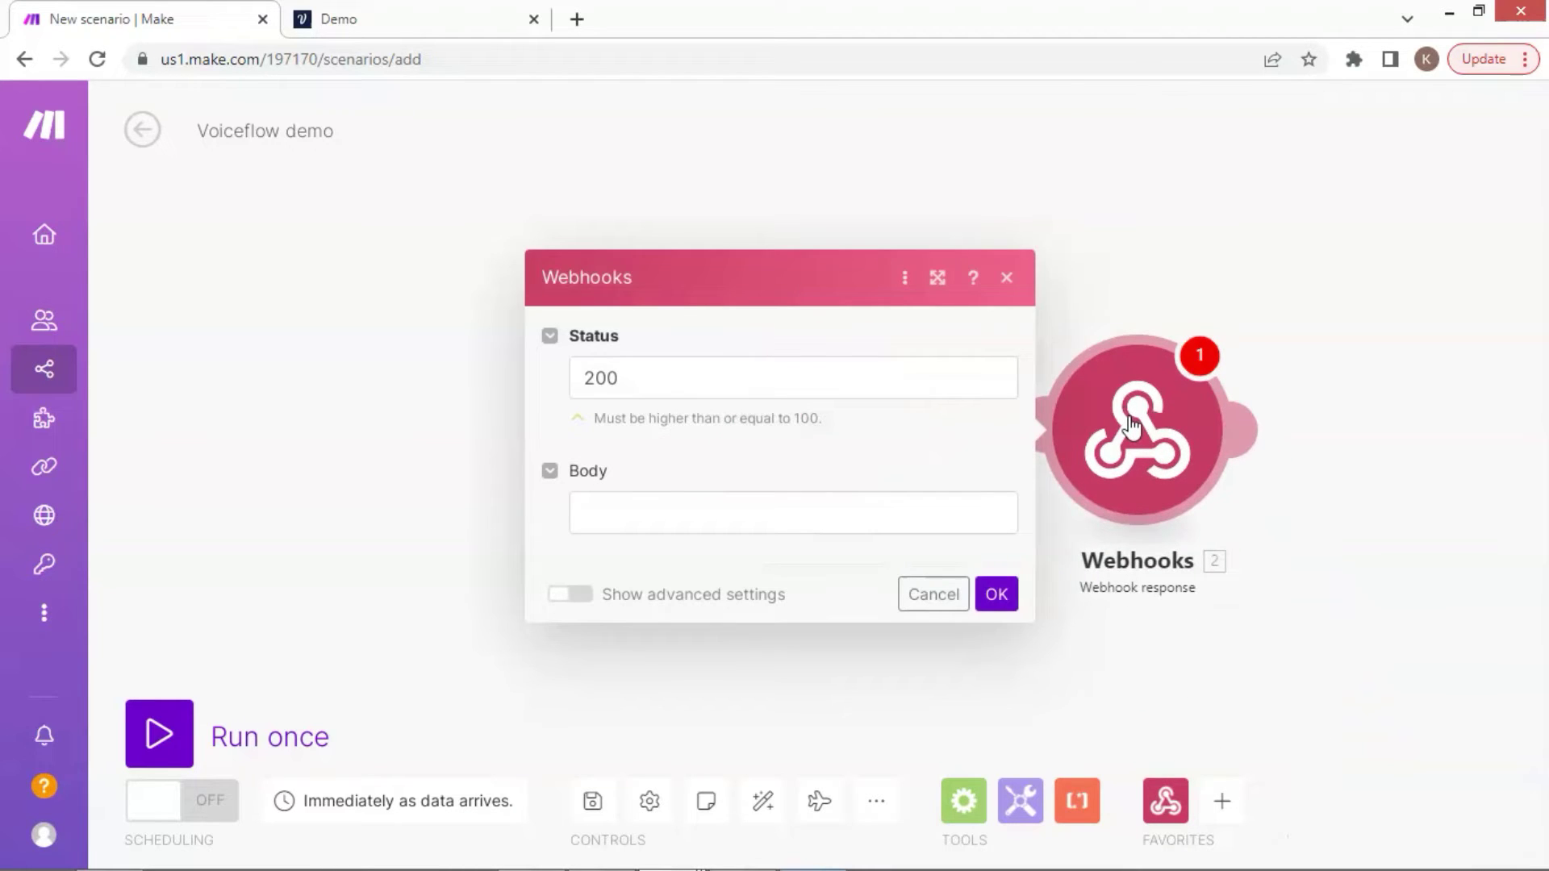
{"action": "left_click", "coordinate": [685, 522]}
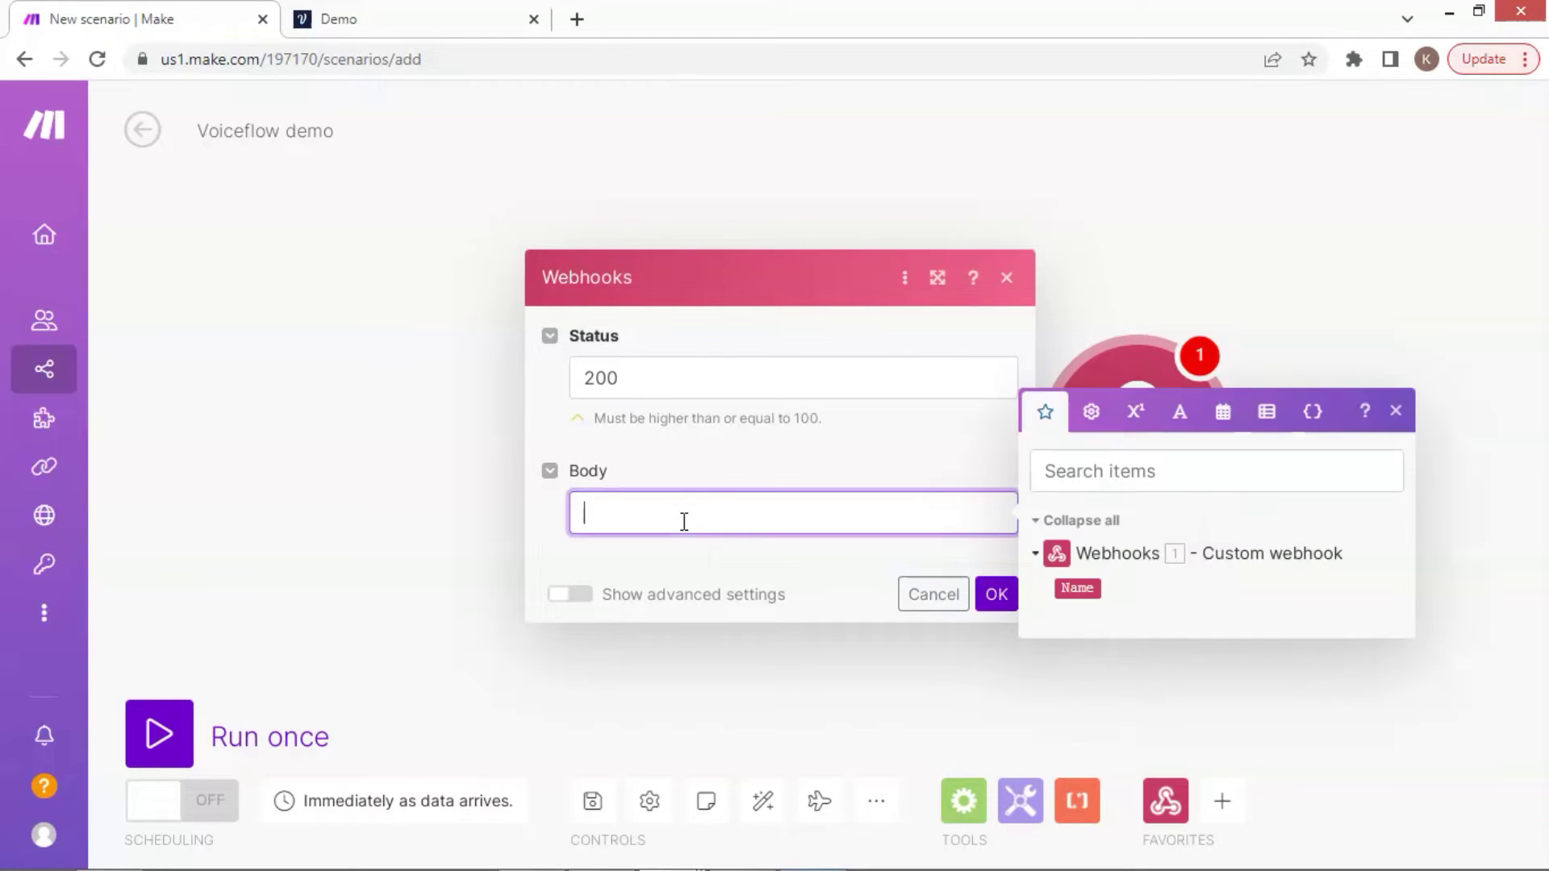
{"action": "left_click", "coordinate": [1087, 591]}
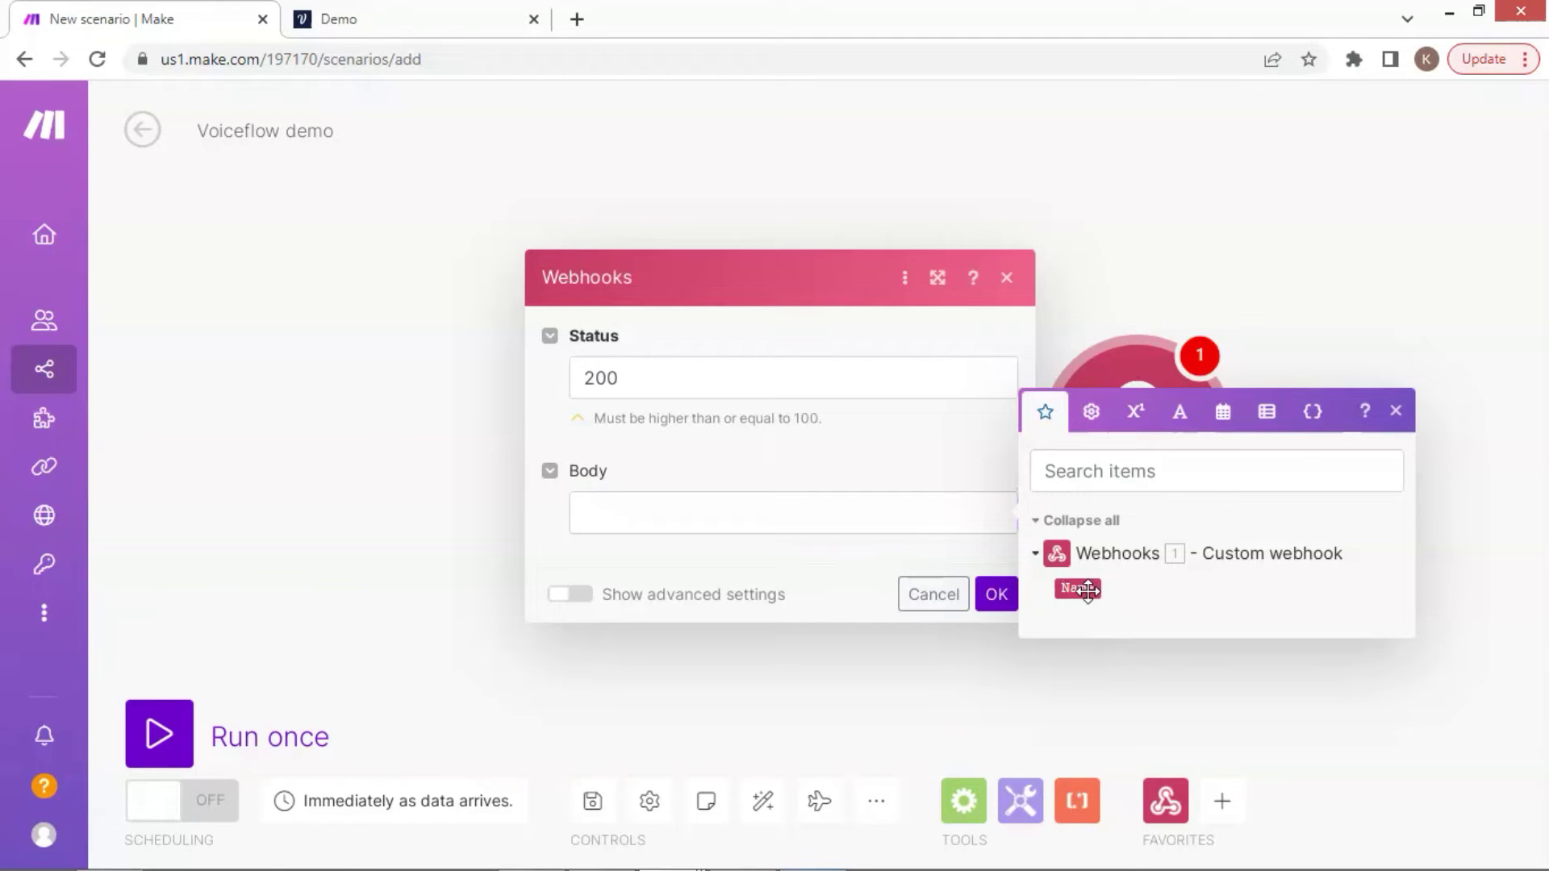
{"action": "left_click", "coordinate": [1088, 590]}
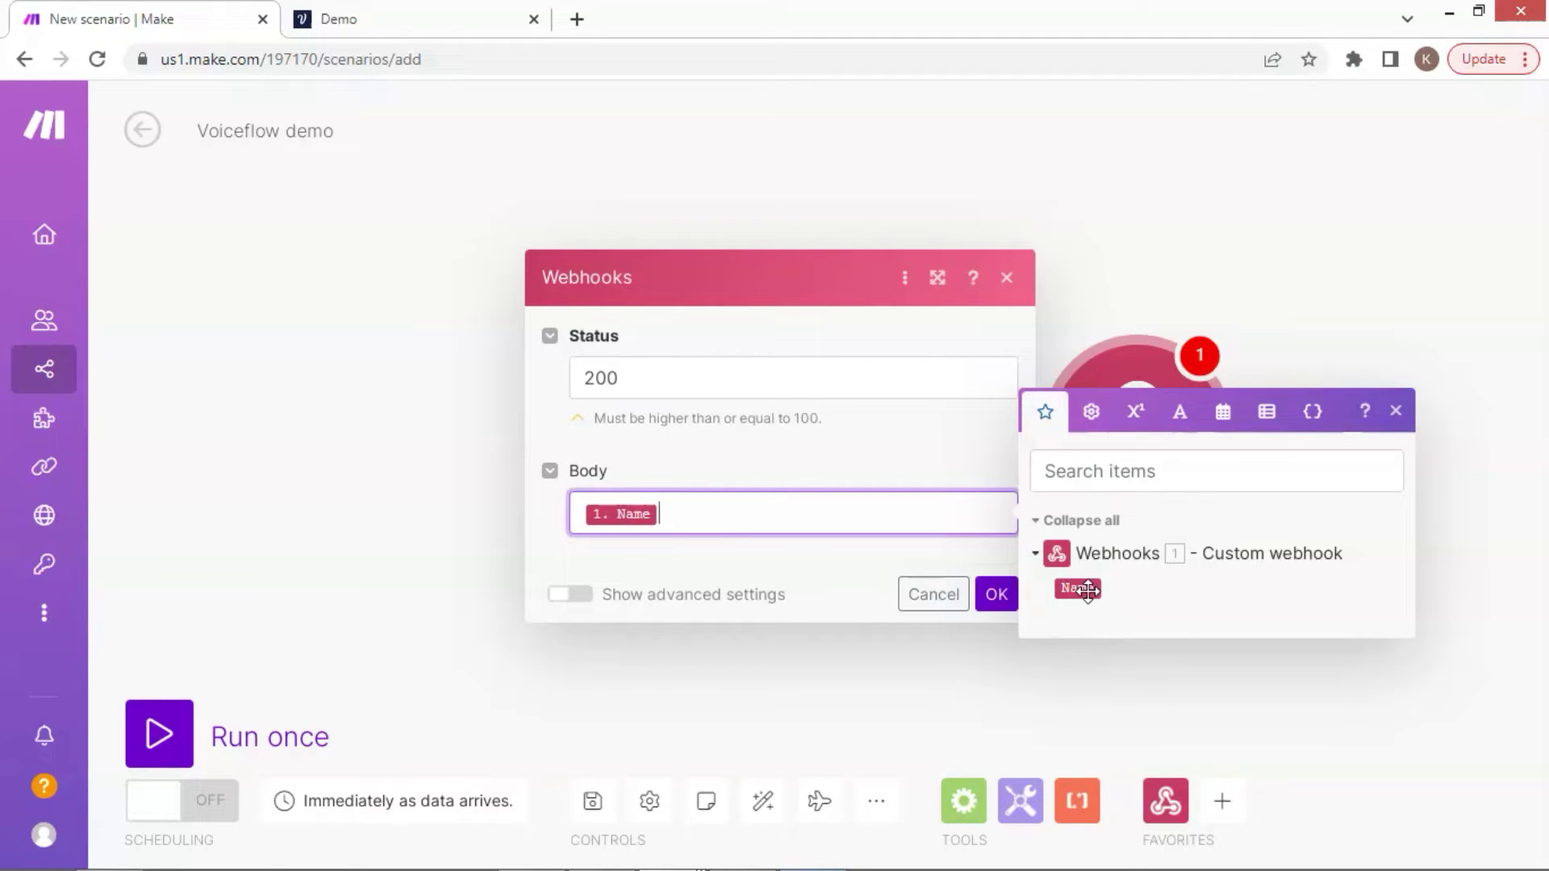
{"action": "left_click", "coordinate": [995, 597]}
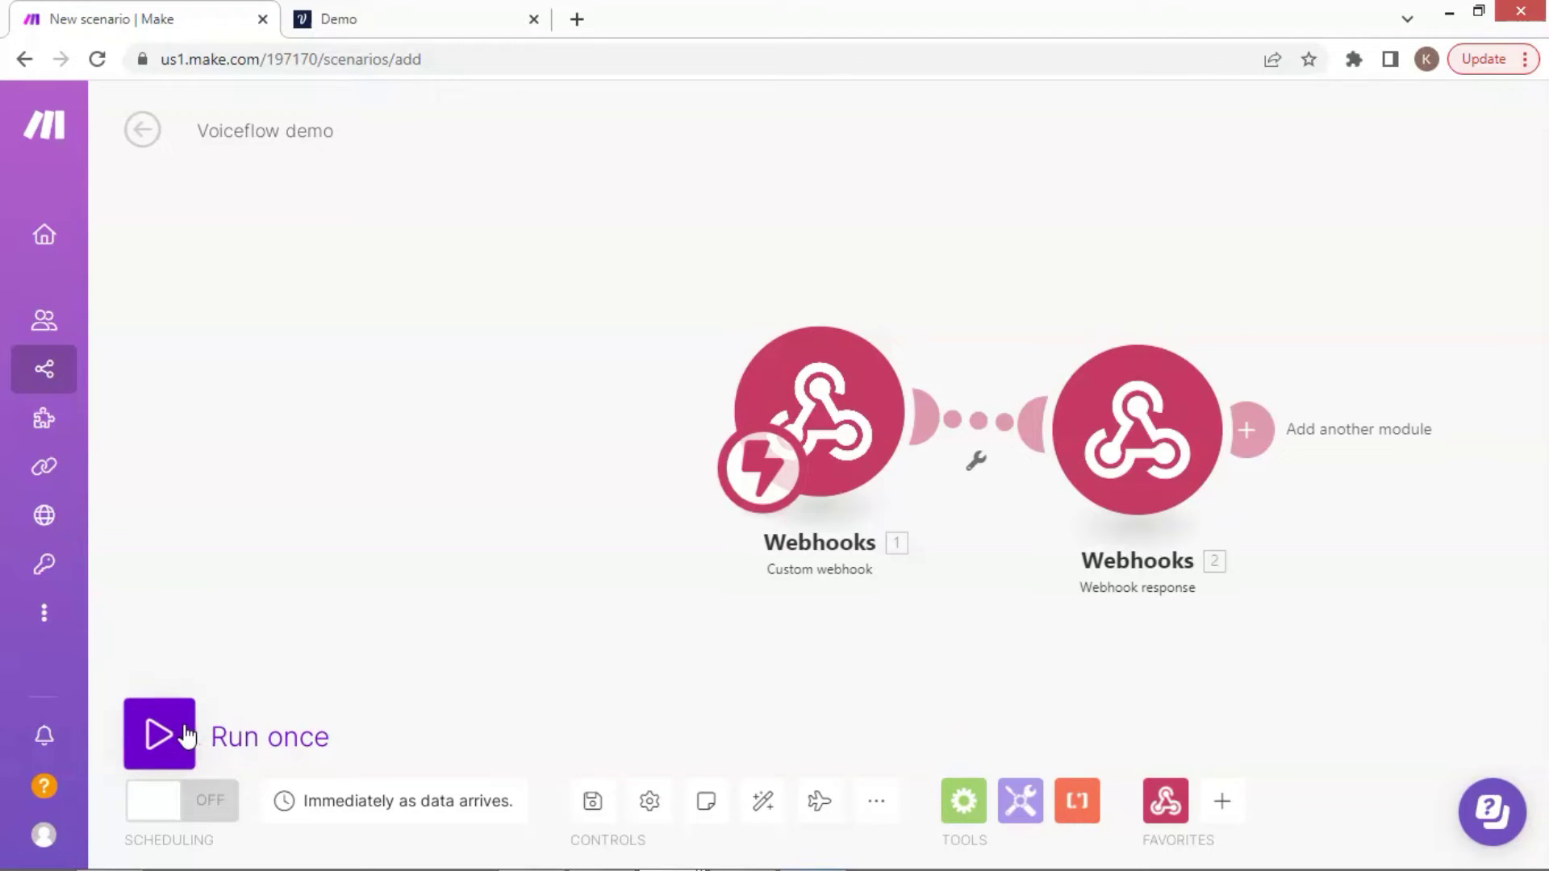
{"action": "left_click", "coordinate": [159, 736]}
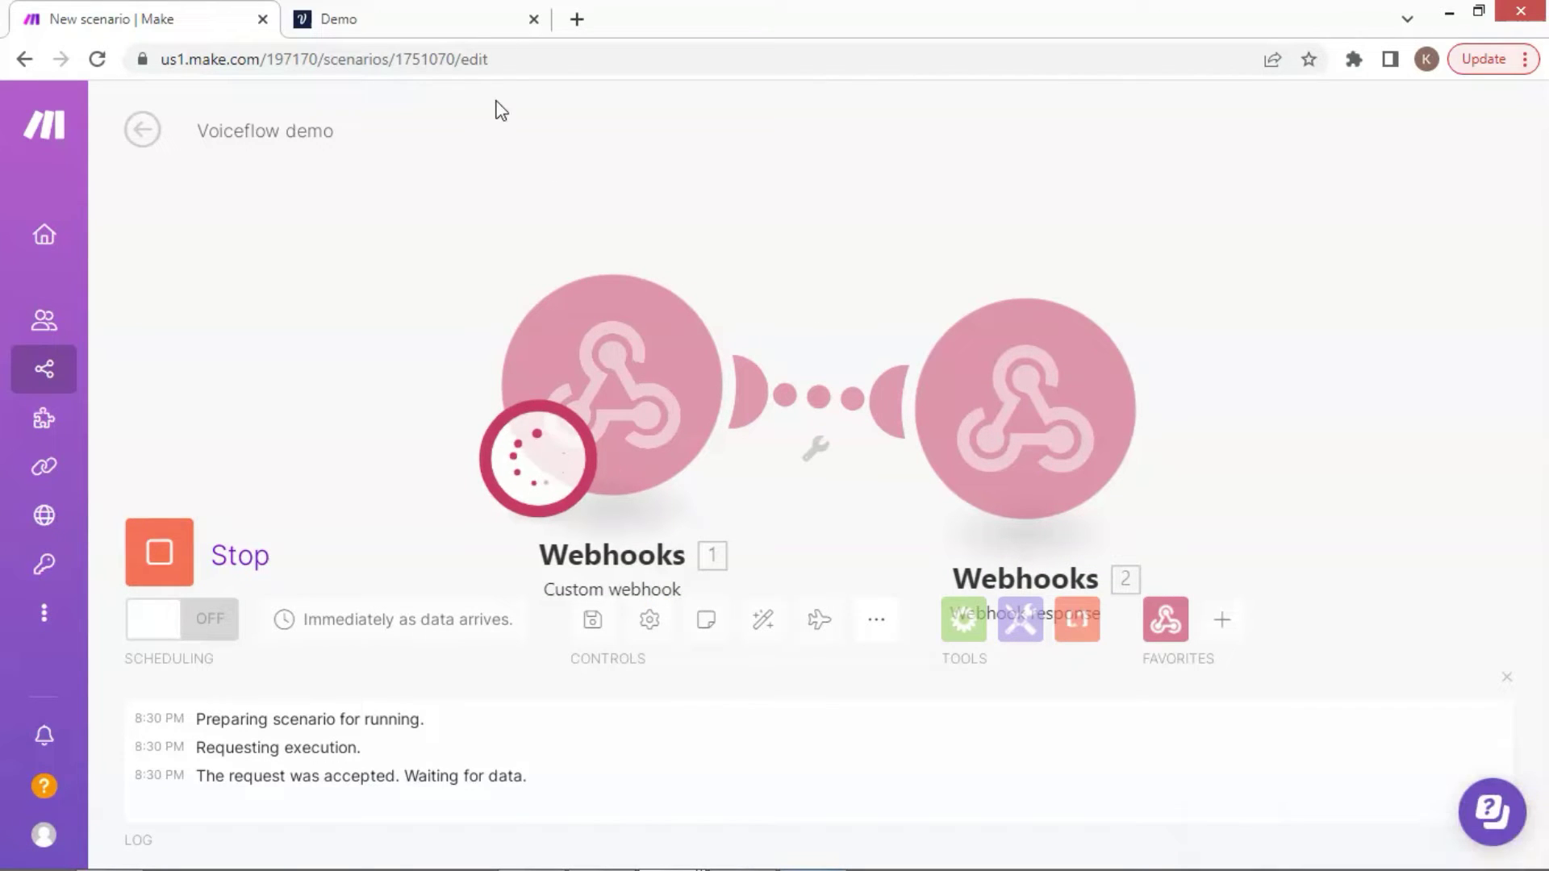
{"action": "left_click", "coordinate": [460, 18]}
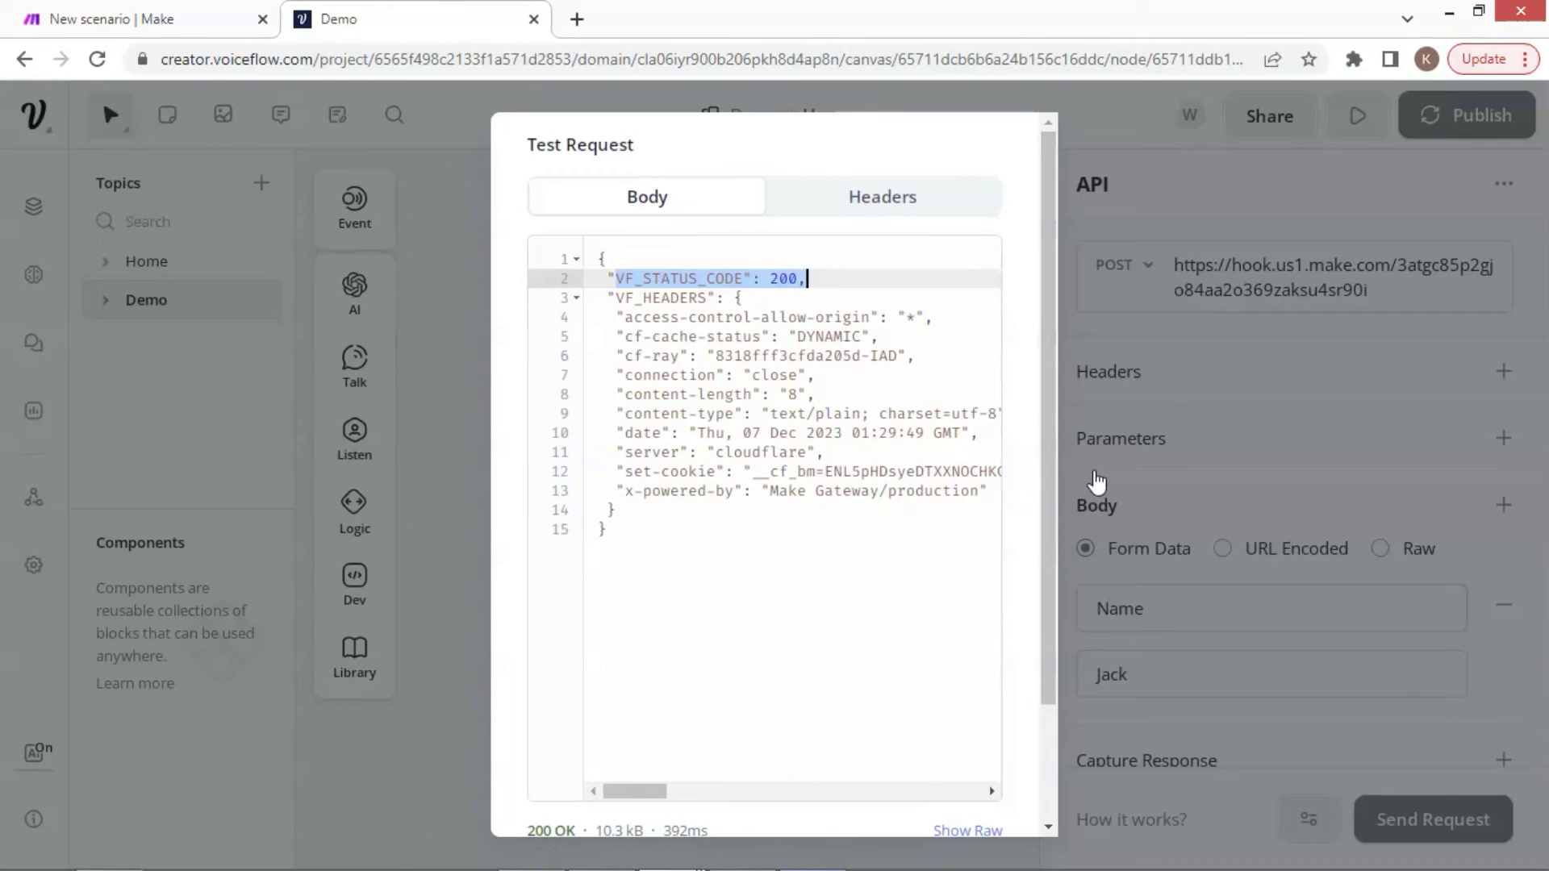
Change the body value from Jack to Tom and resend the test request
{"action": "left_click", "coordinate": [1176, 403]}
{"action": "double_click", "coordinate": [1230, 676]}
{"action": "type", "text": "Tom"}
{"action": "left_click", "coordinate": [1230, 679]}
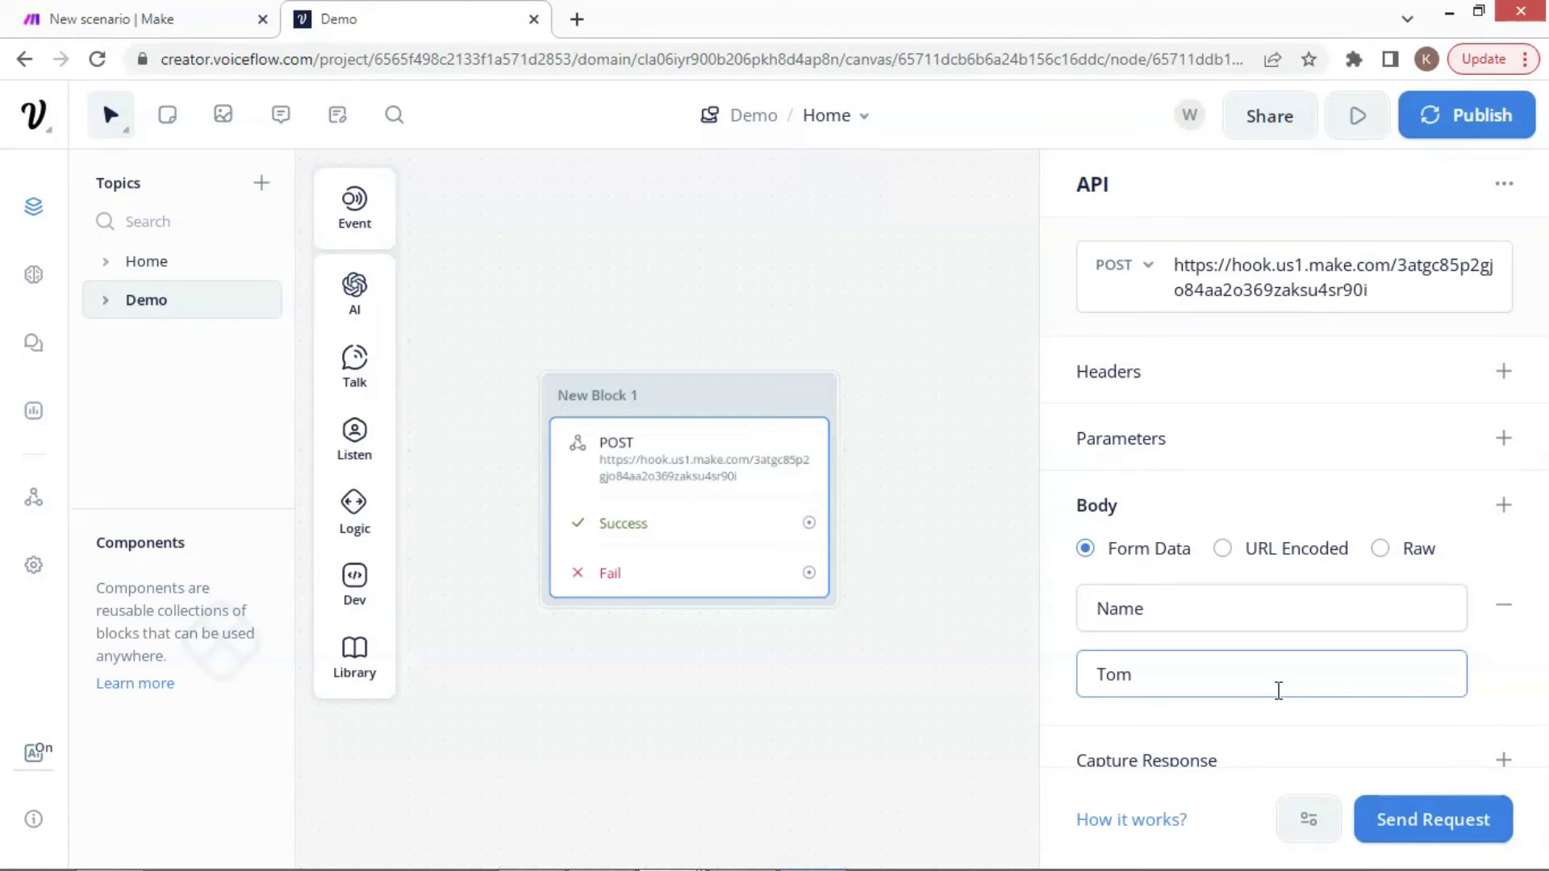
{"action": "left_click", "coordinate": [1425, 824]}
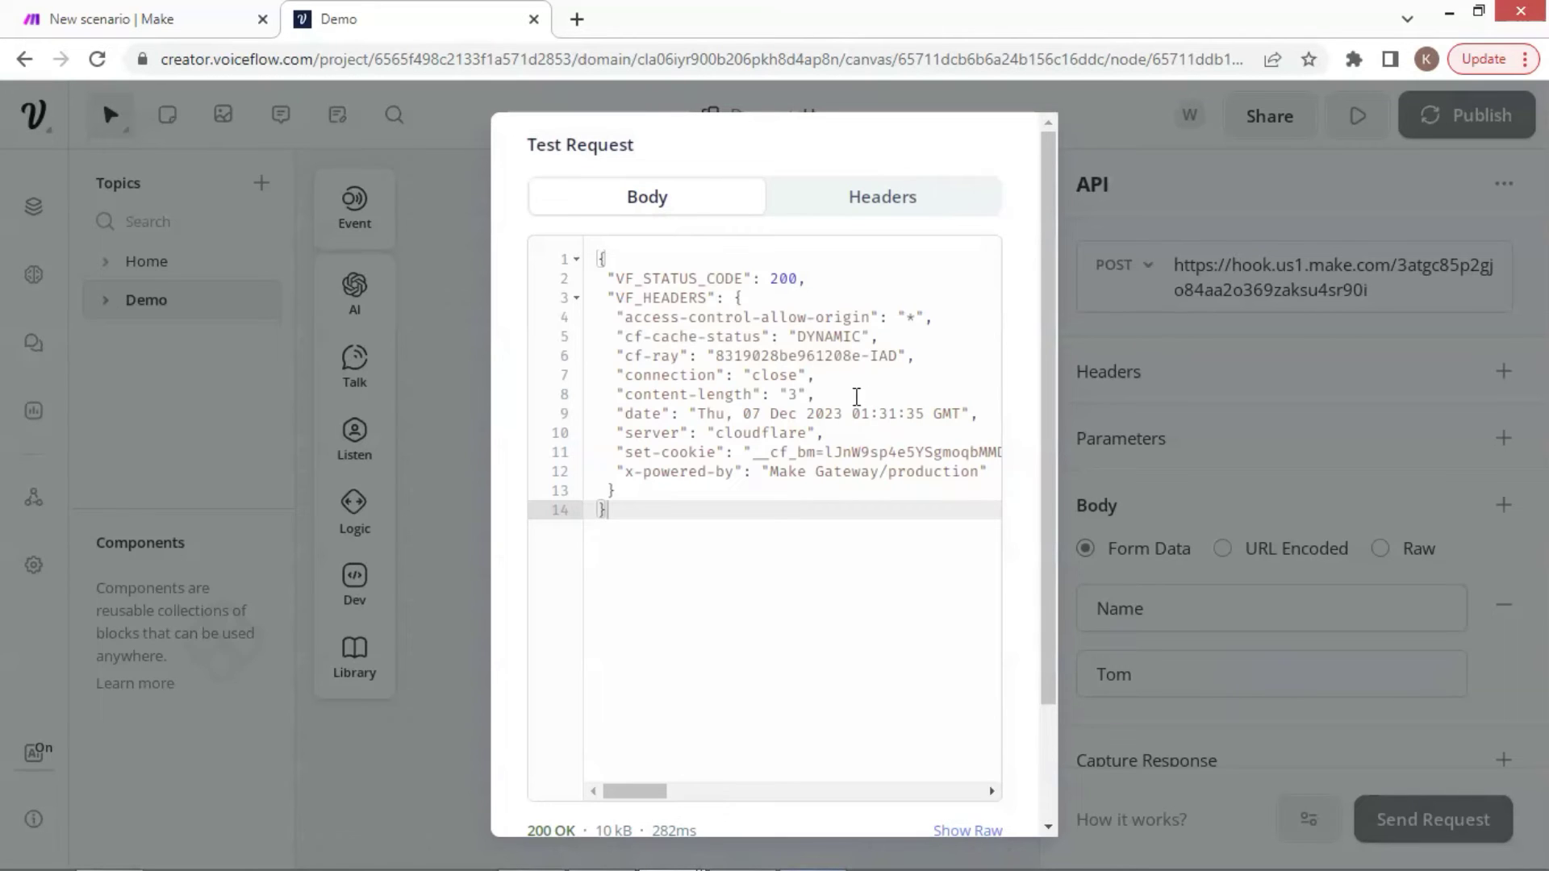
Check the custom webhook's run output showing it received Name: Tom
{"action": "left_click", "coordinate": [179, 34]}
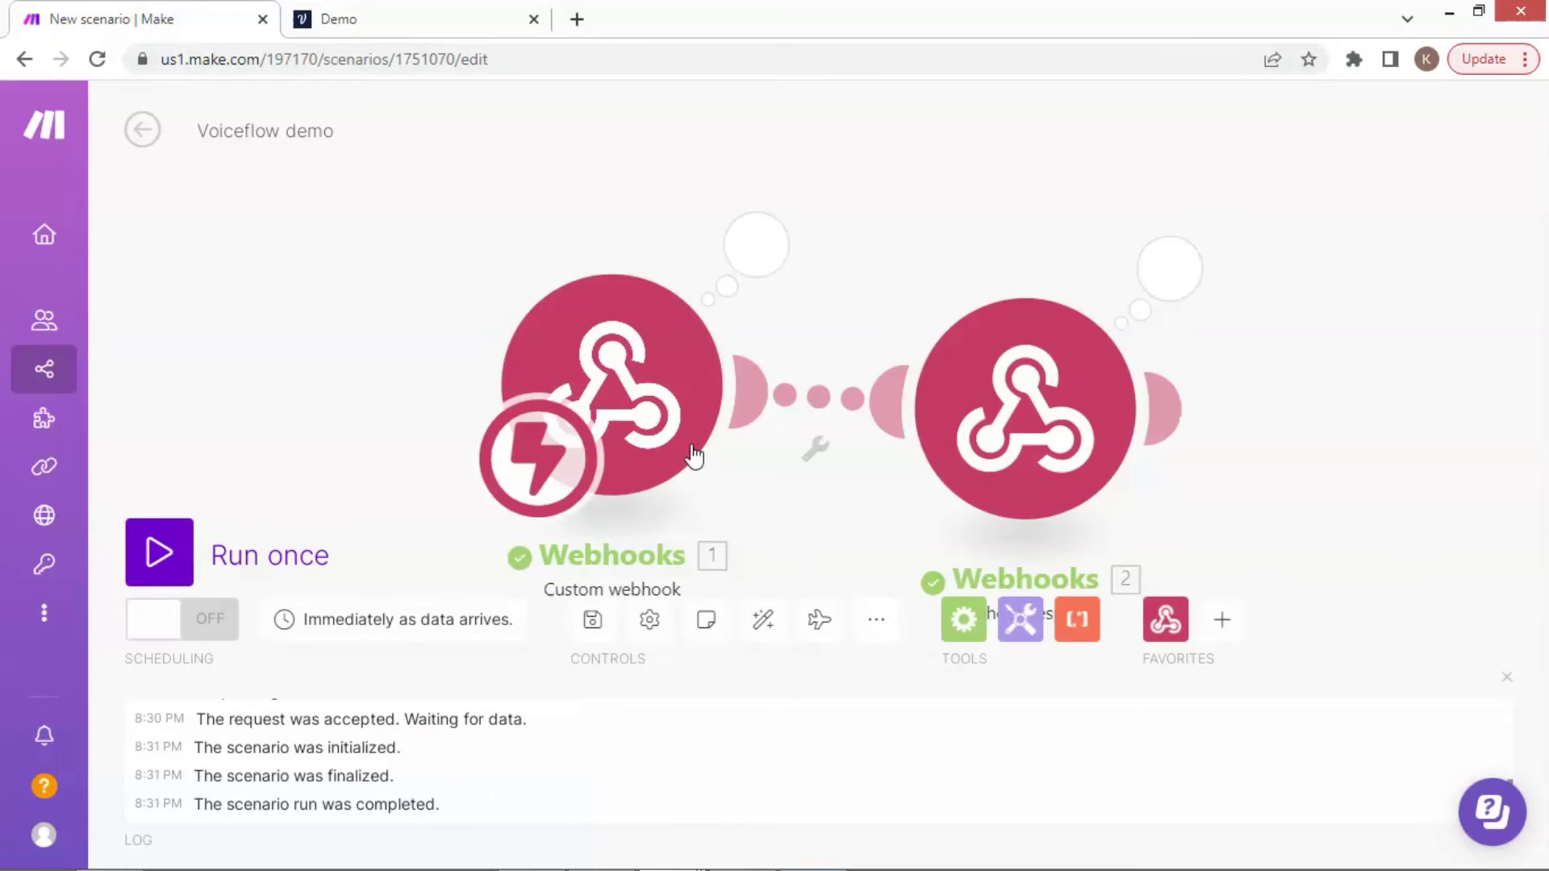
{"action": "left_click", "coordinate": [759, 256]}
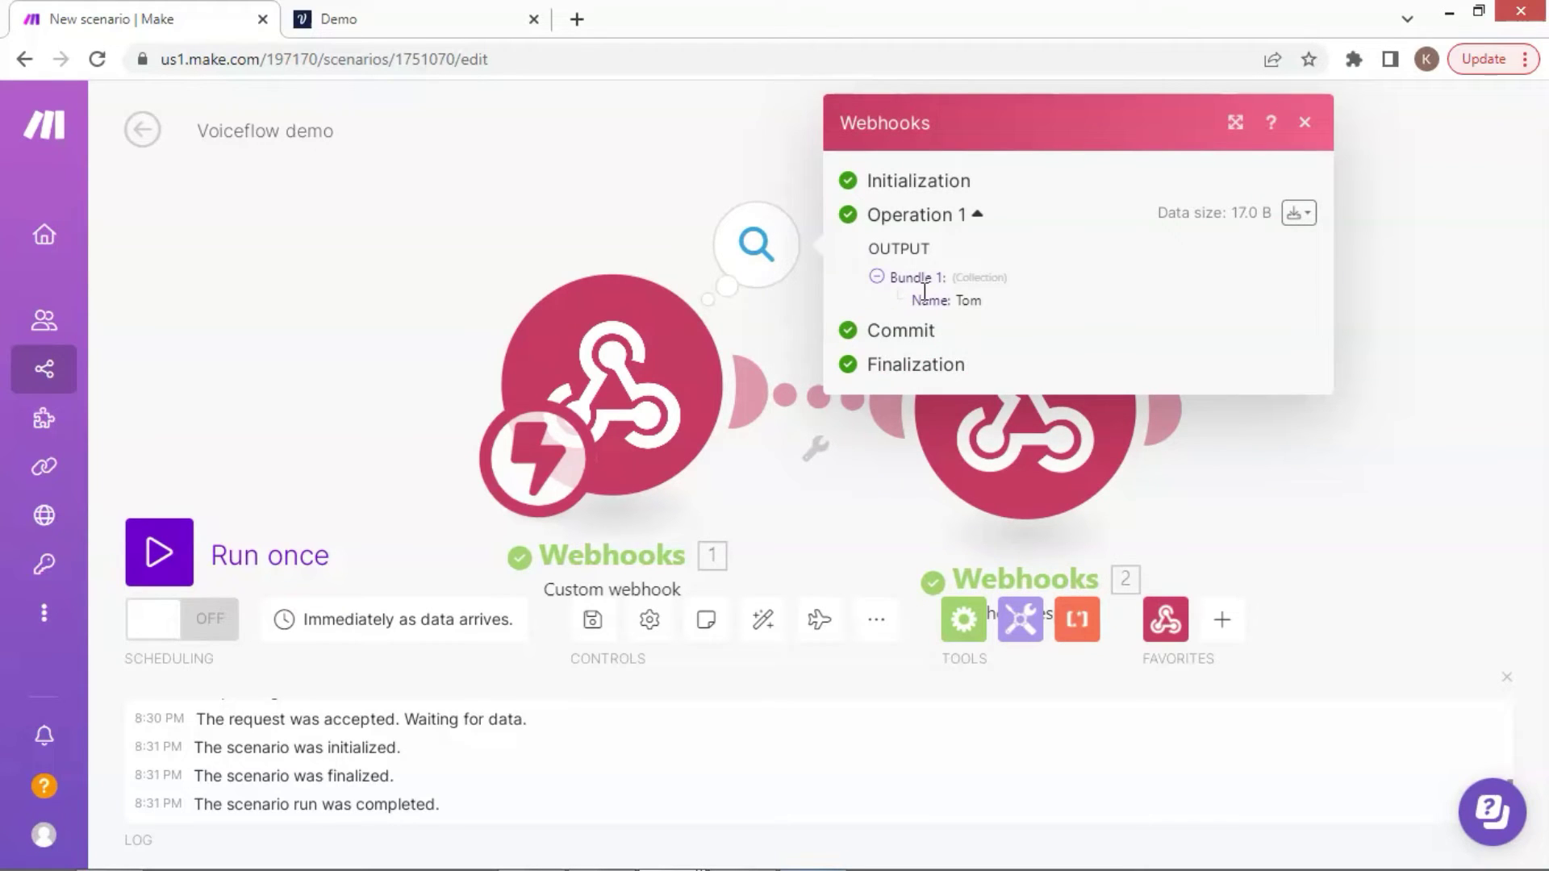
{"action": "left_click_drag", "start_coordinate": [924, 297], "coordinate": [985, 300]}
{"action": "left_click", "coordinate": [992, 317]}
{"action": "left_click", "coordinate": [1305, 123]}
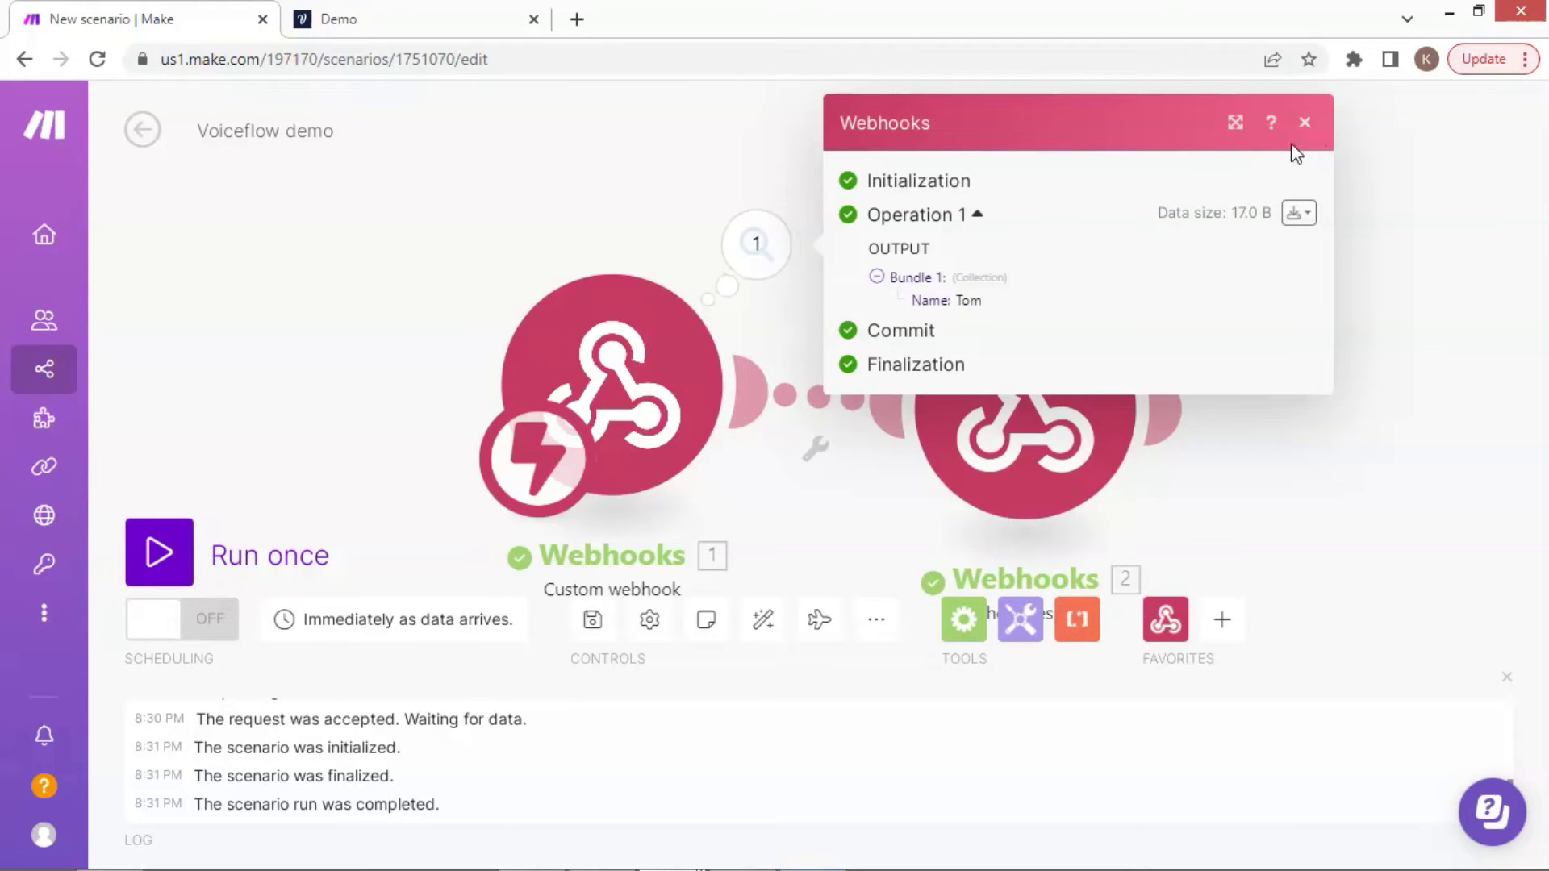
Check the Webhook response output showing Body: Tom, then return to Voiceflow
{"action": "left_click", "coordinate": [1168, 269]}
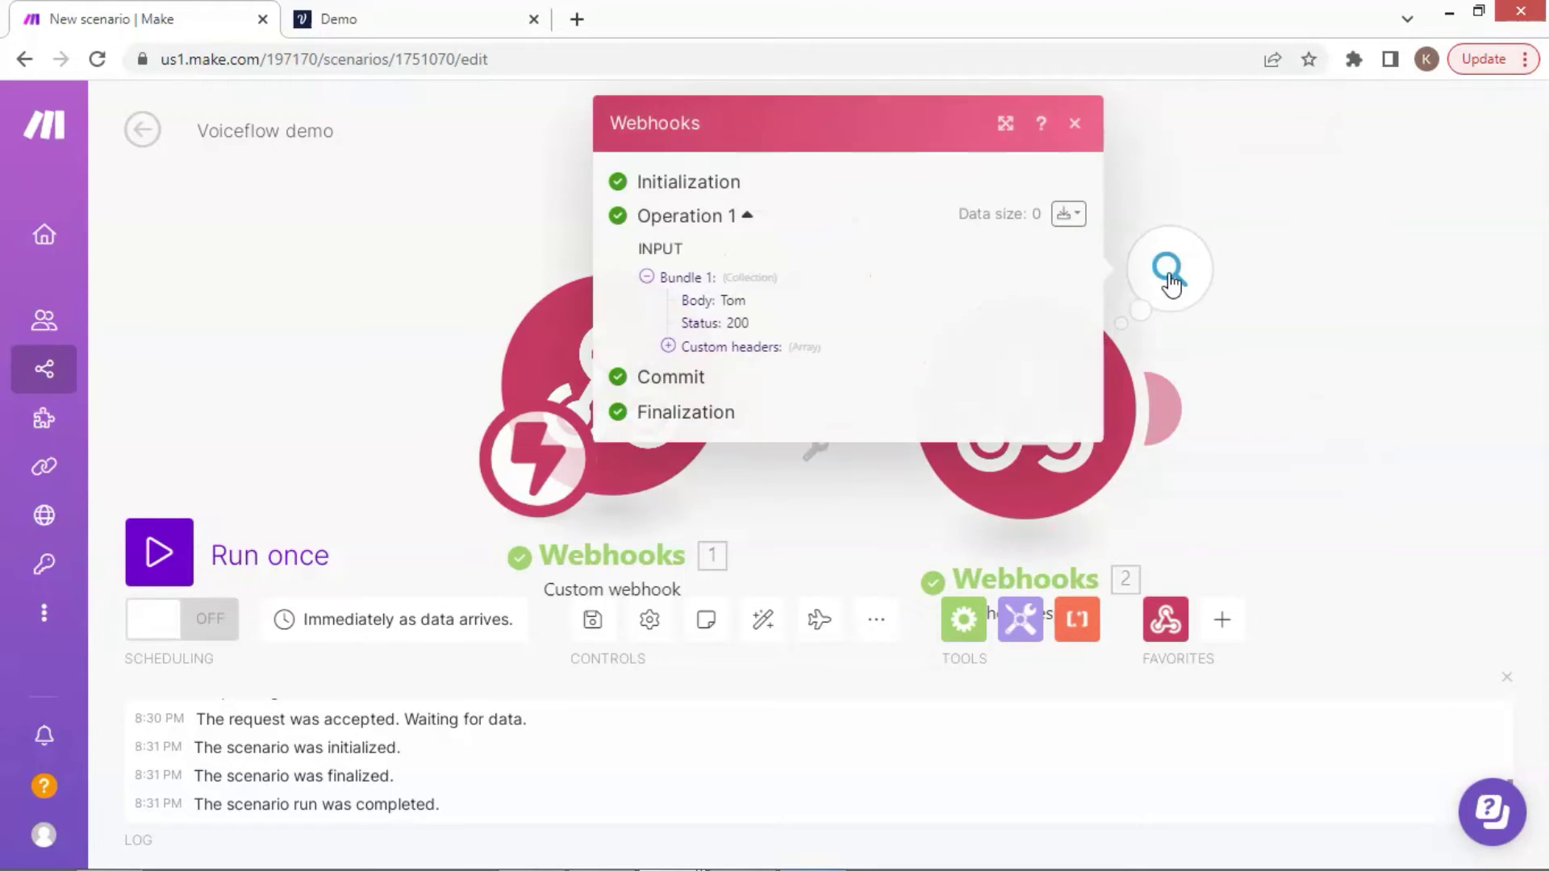
{"action": "left_click_drag", "start_coordinate": [749, 302], "coordinate": [680, 300]}
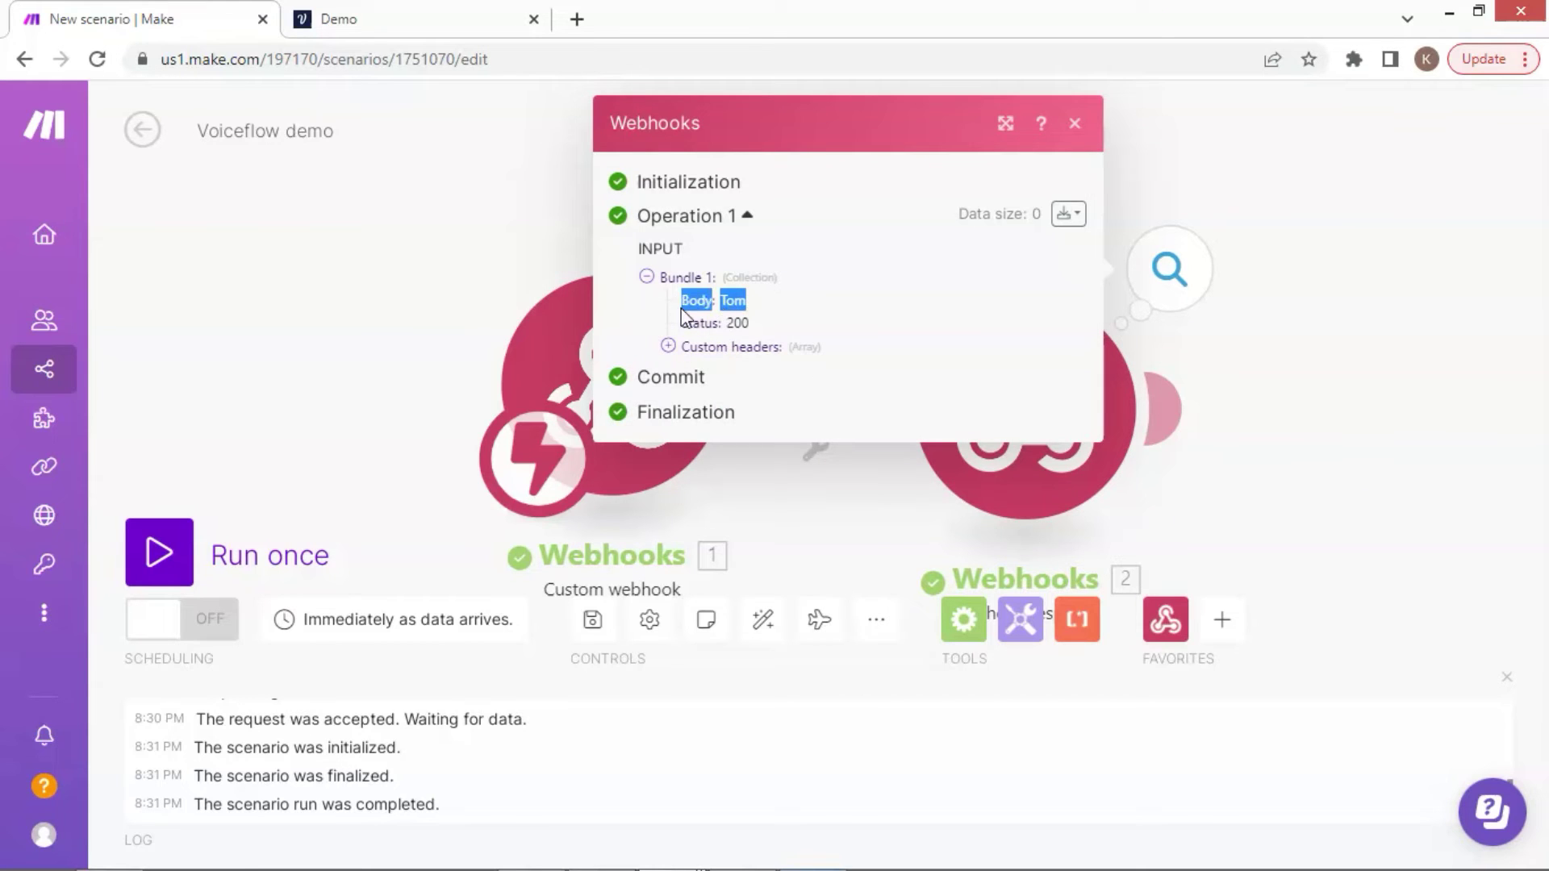
{"action": "left_click", "coordinate": [1076, 125]}
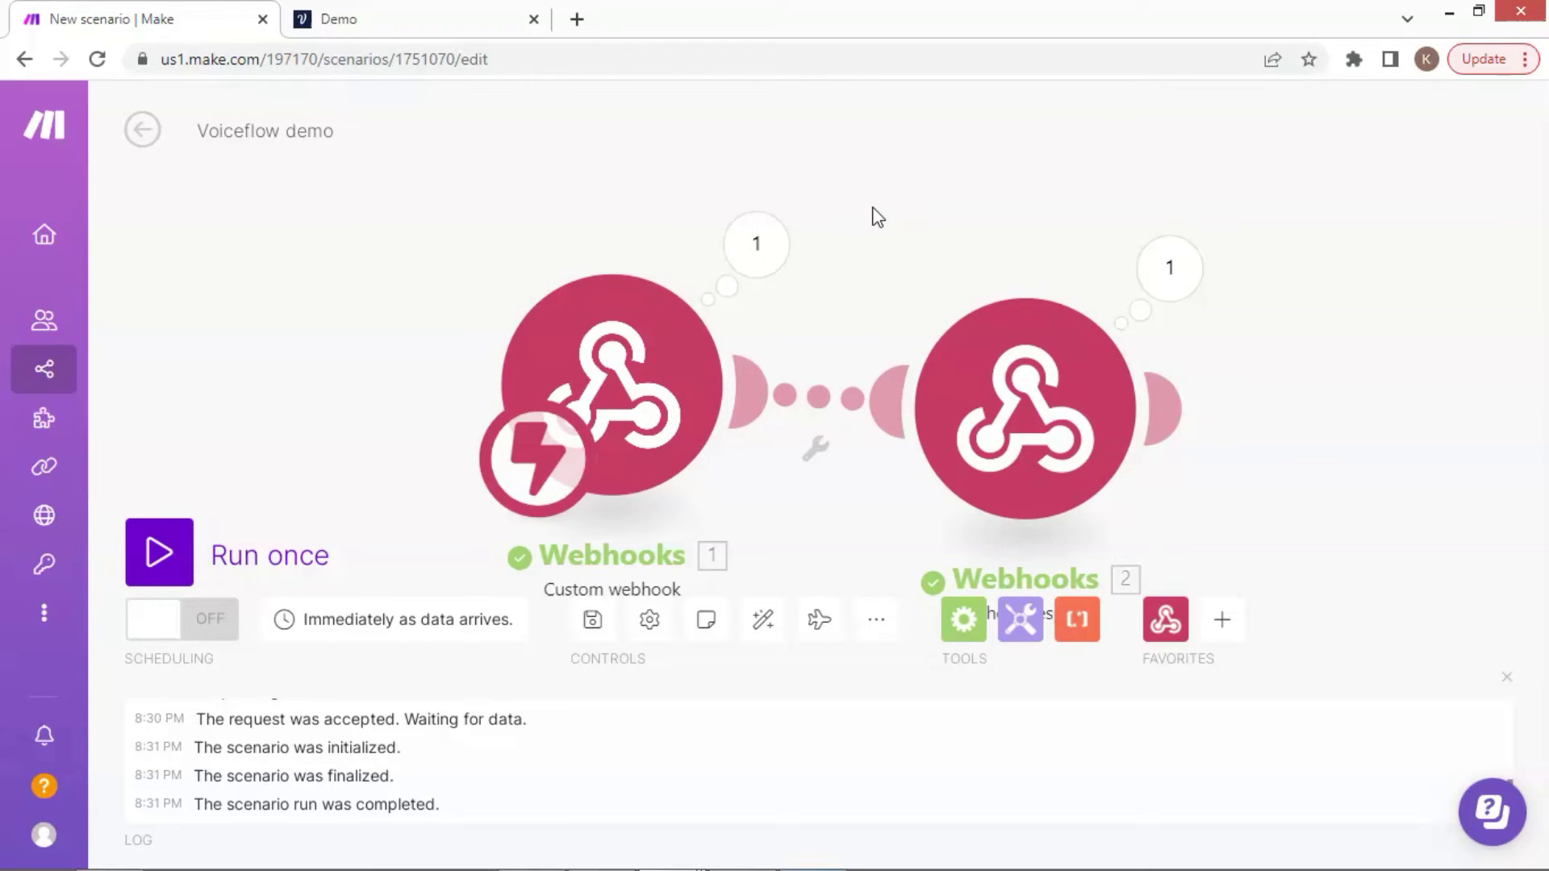
{"action": "left_click", "coordinate": [428, 26]}
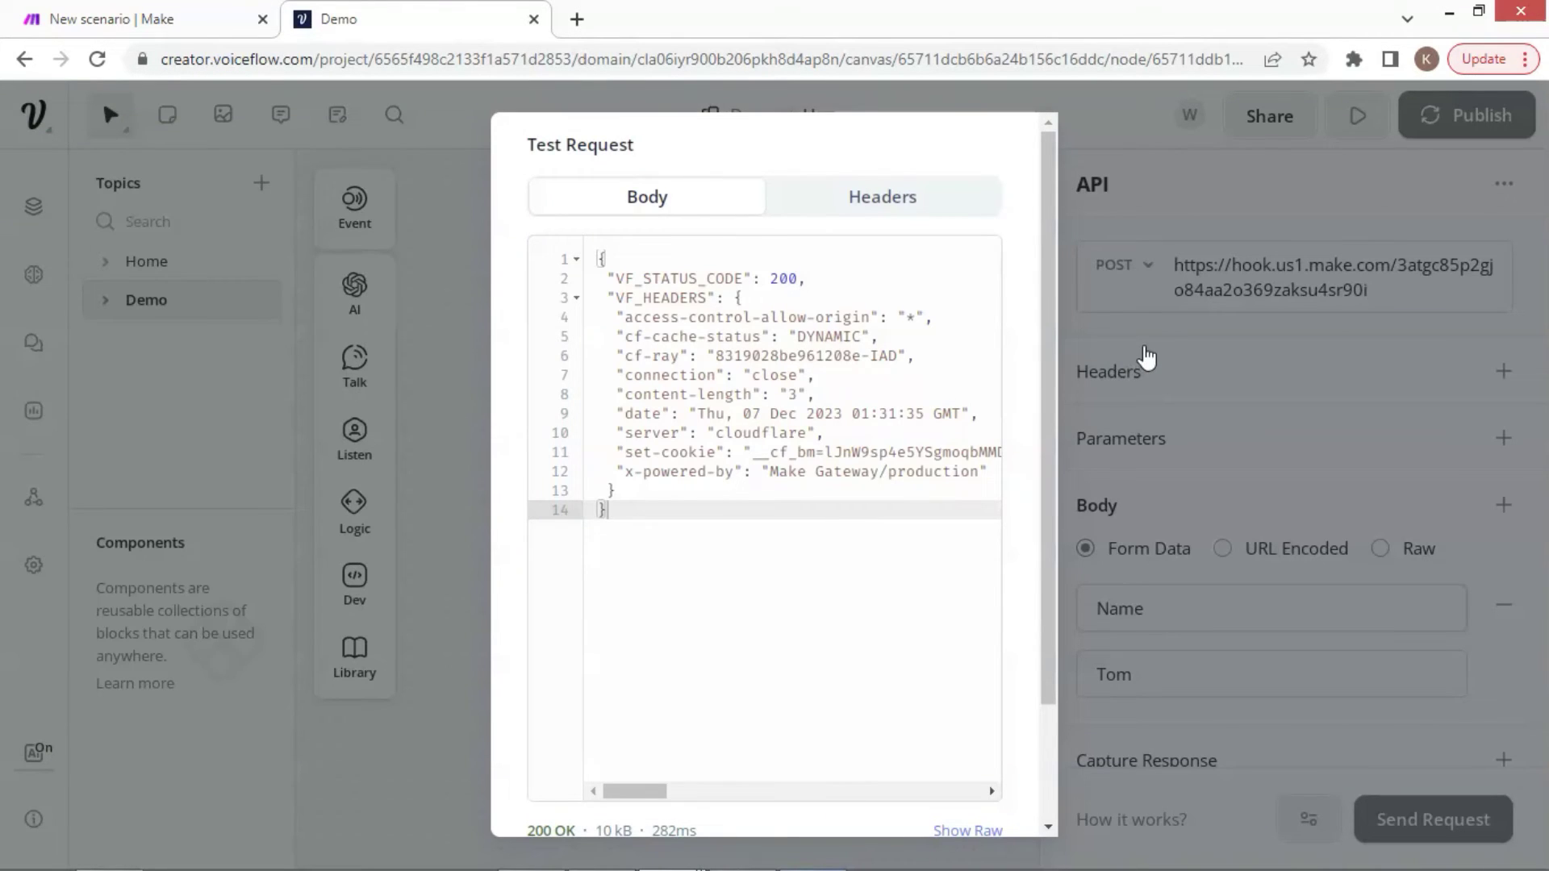
Replace the sample Name value in the API block body with the {name} variable
{"action": "left_click", "coordinate": [1176, 684]}
{"action": "key", "text": "BackSpace"}
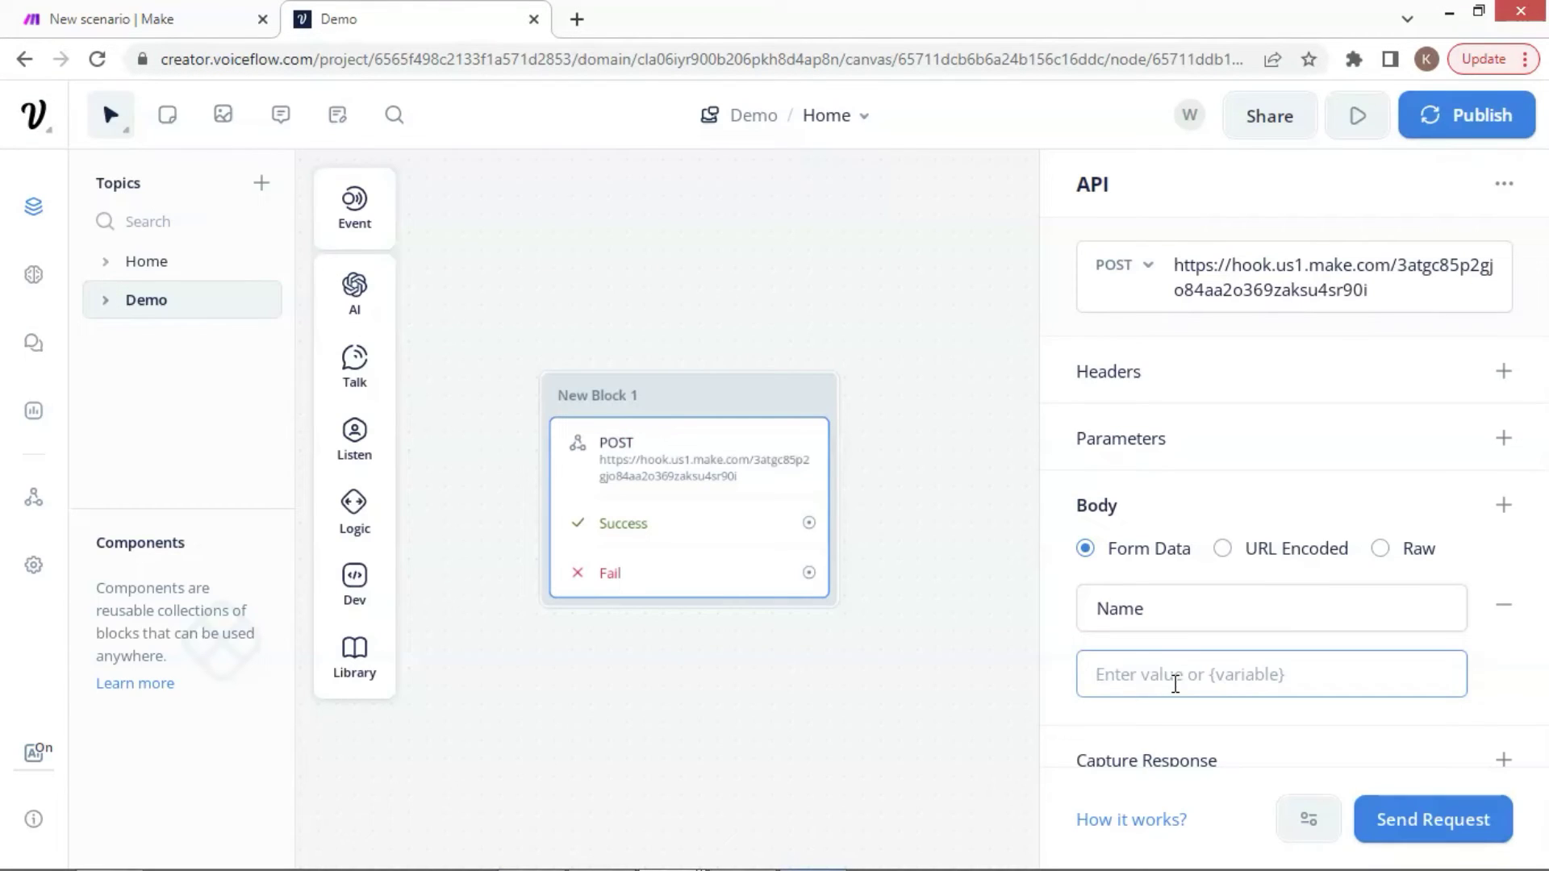
{"action": "type", "text": "{k"}
{"action": "key", "text": "BackSpace"}
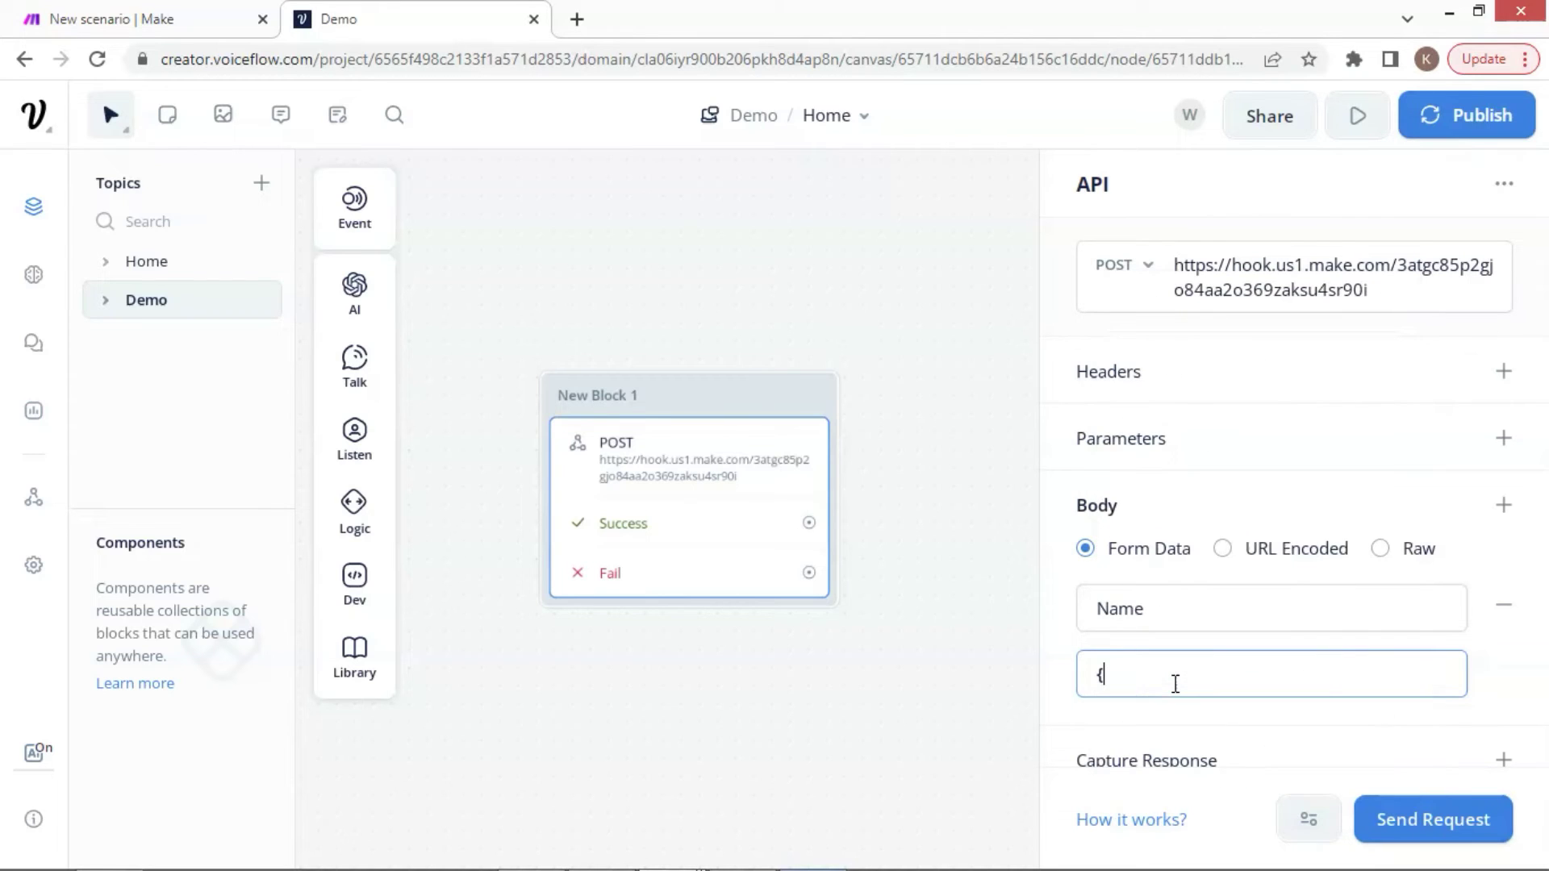
{"action": "type", "text": "nam"}
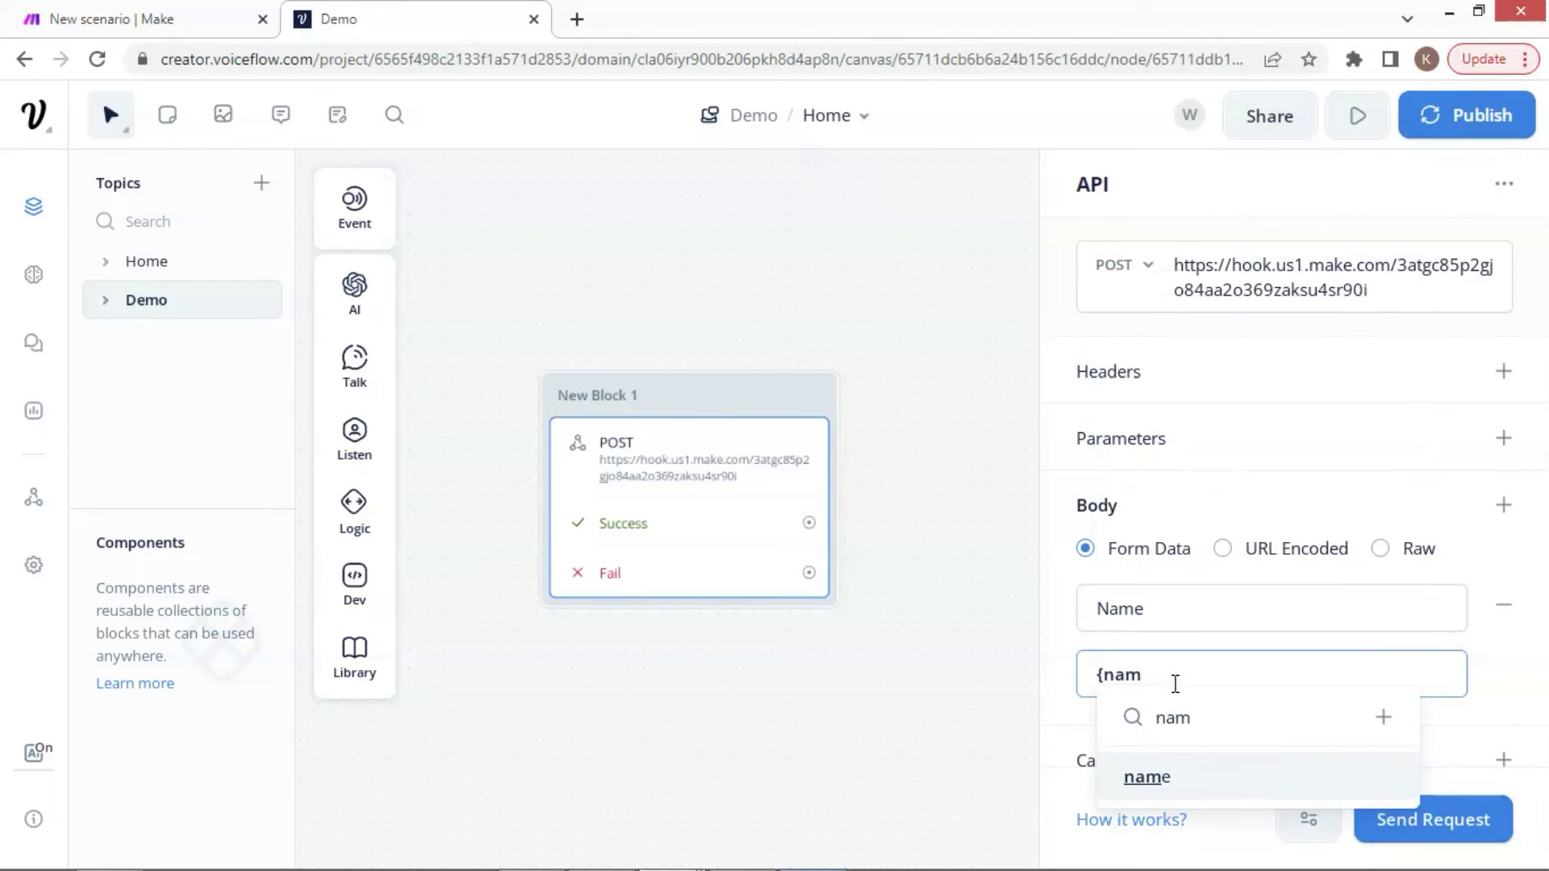
{"action": "left_click", "coordinate": [1153, 780]}
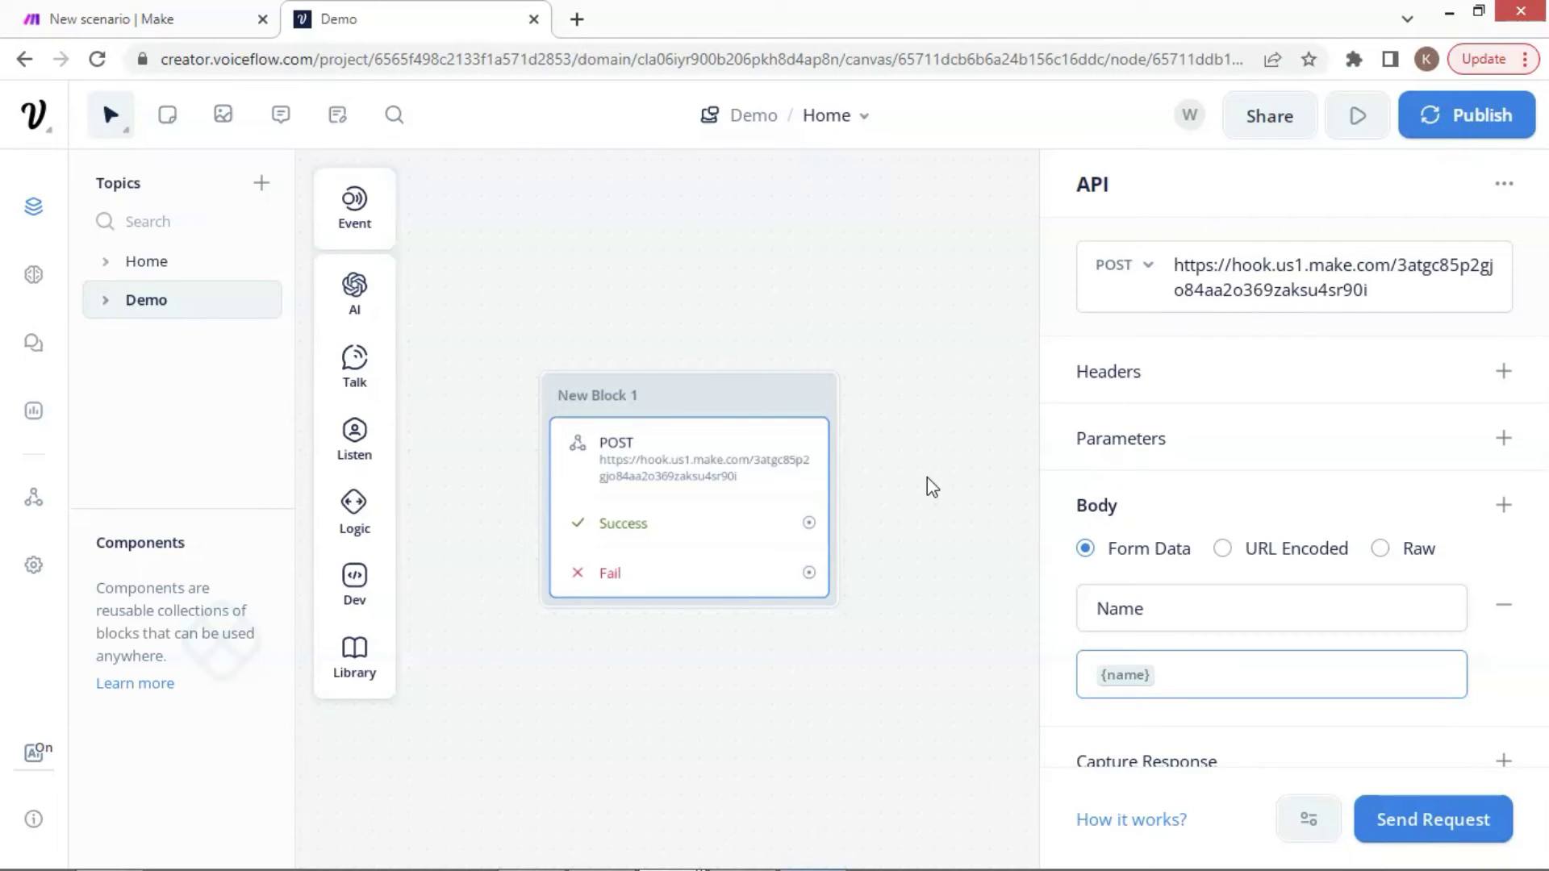
Add a new text block left of New Block 1 asking "What is your name?"
{"action": "left_click", "coordinate": [918, 458]}
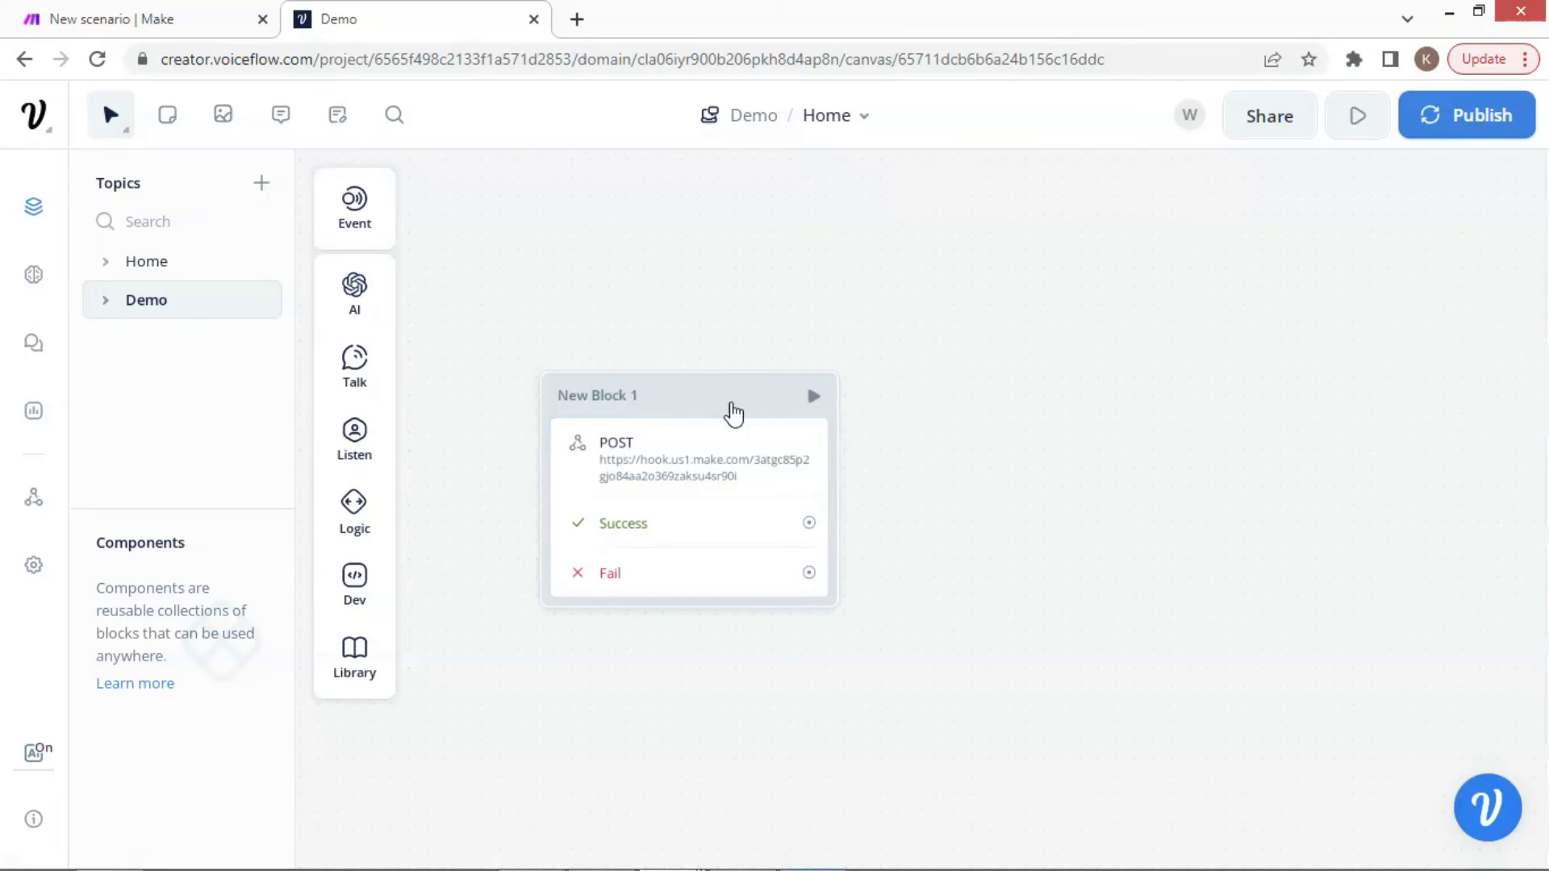
{"action": "left_click_drag", "start_coordinate": [733, 413], "coordinate": [1006, 401]}
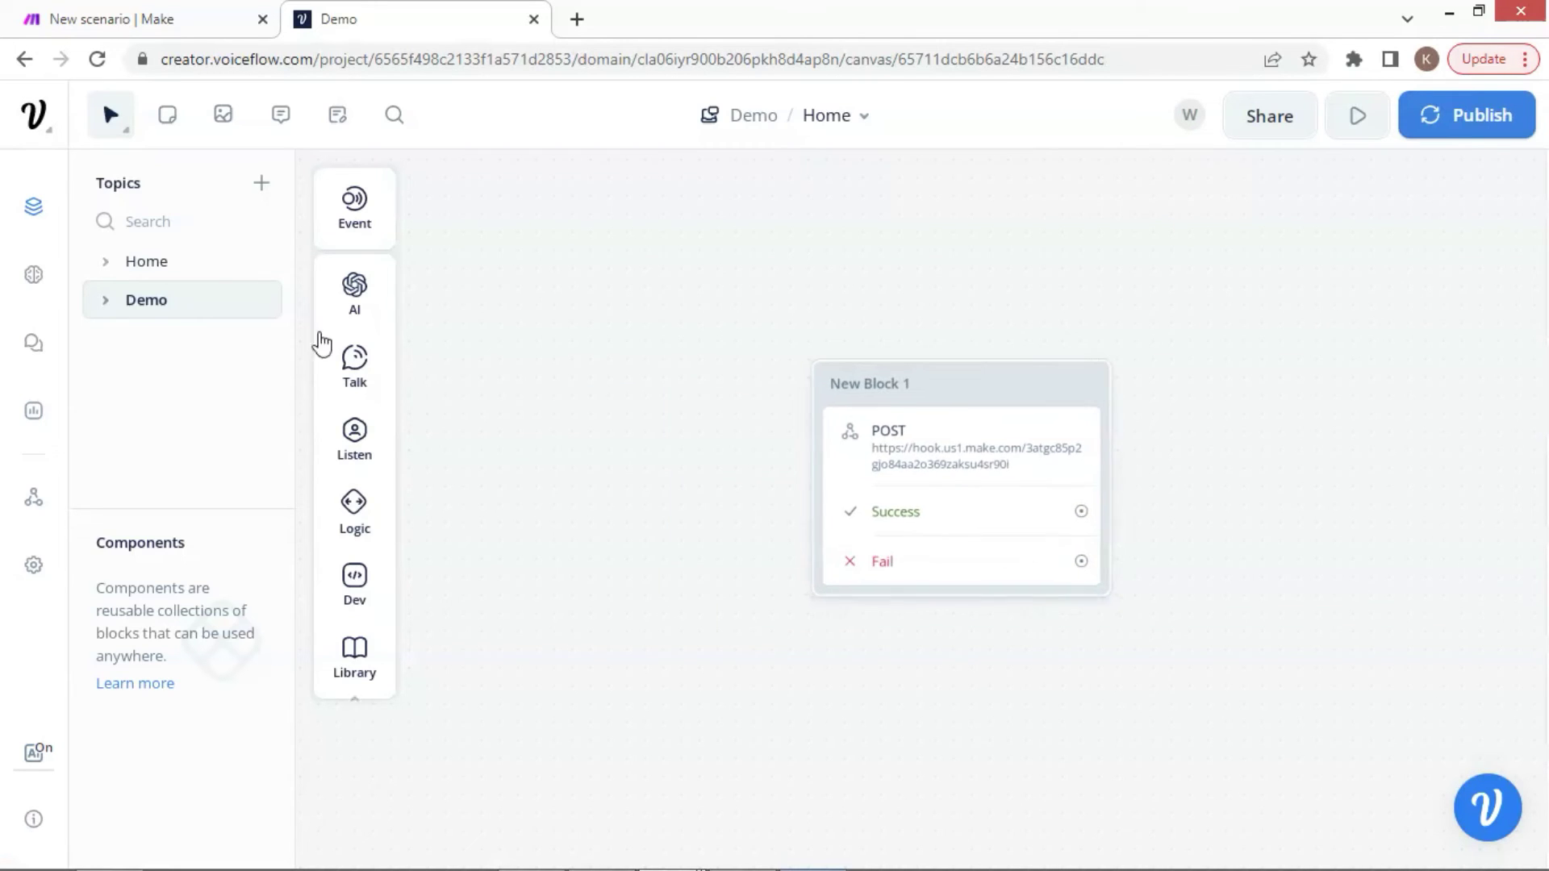
{"action": "mouse_move", "coordinate": [354, 367]}
{"action": "left_click_drag", "start_coordinate": [484, 363], "coordinate": [593, 440]}
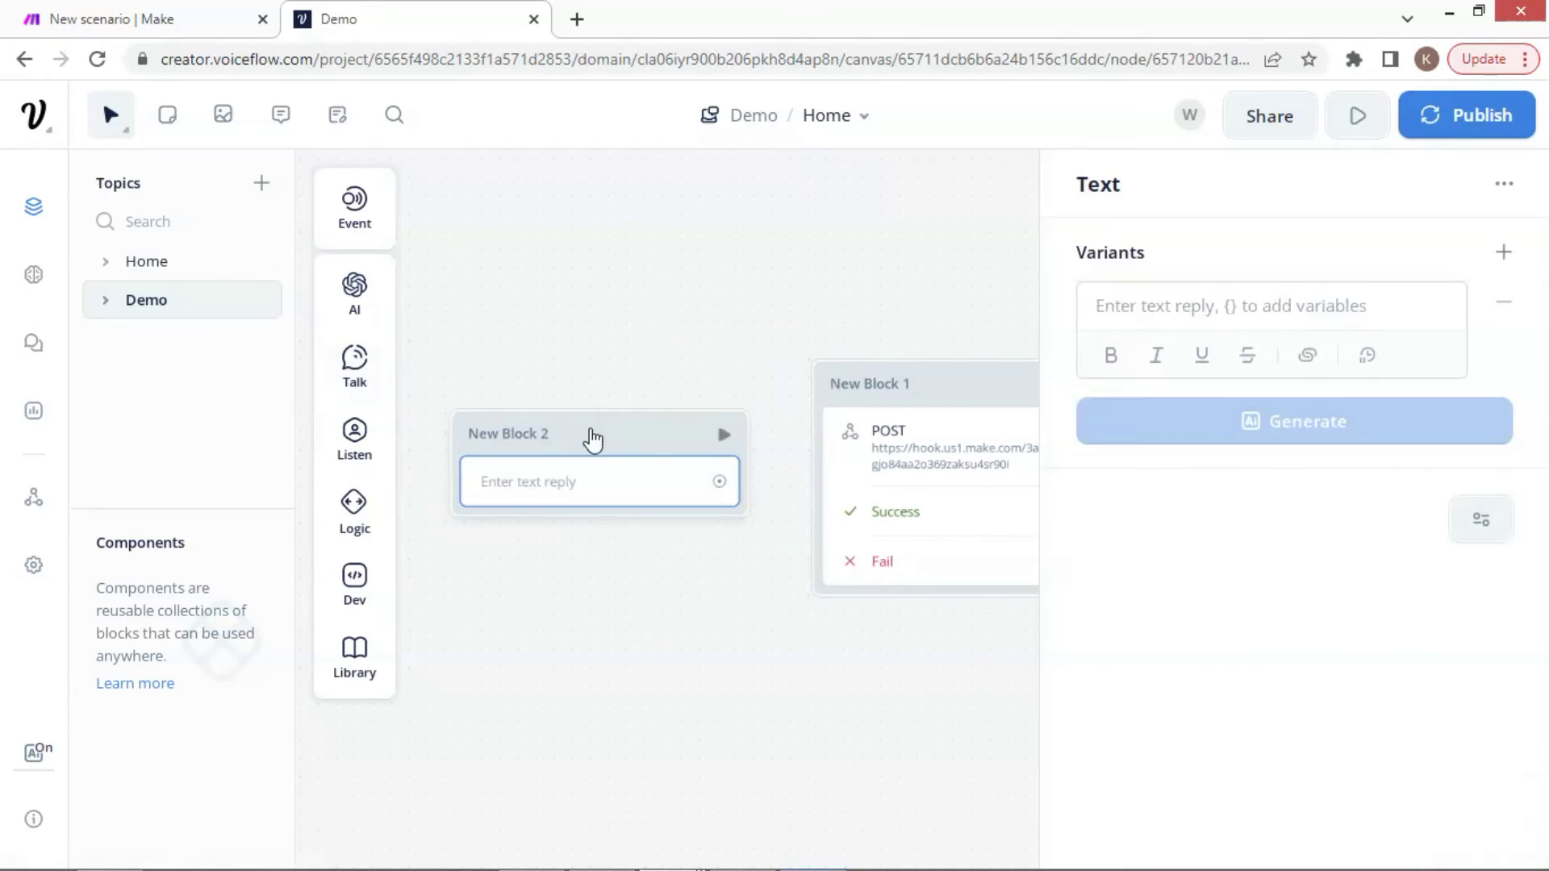
{"action": "left_click", "coordinate": [1202, 318]}
{"action": "type", "text": "What is "}
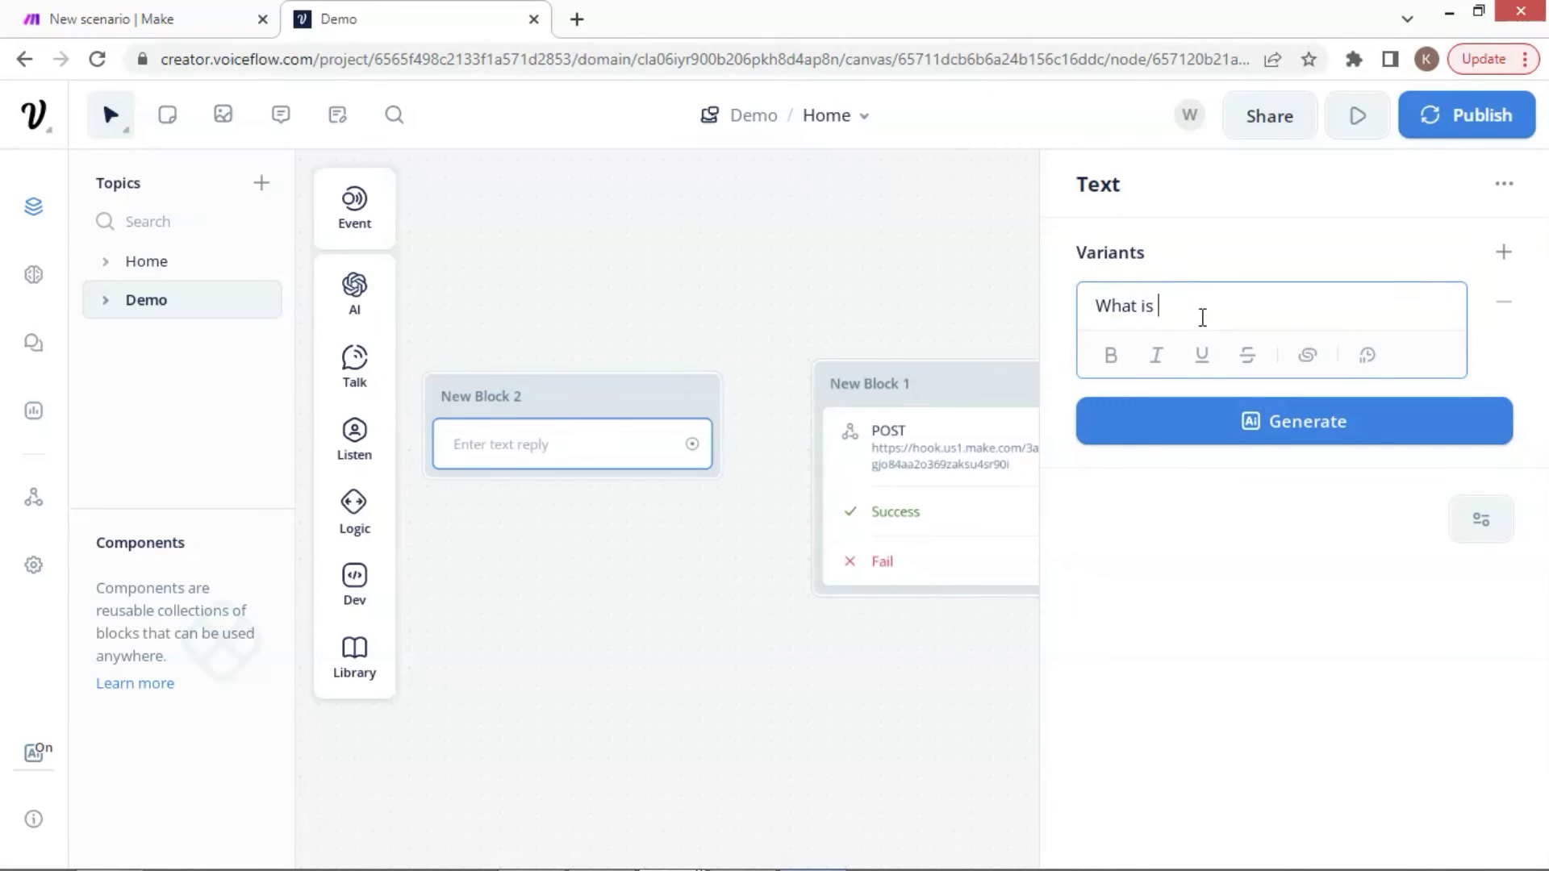
{"action": "type", "text": "your name?"}
Capture the user's reply into {name} and connect the block to New Block 1
{"action": "mouse_move", "coordinate": [374, 432]}
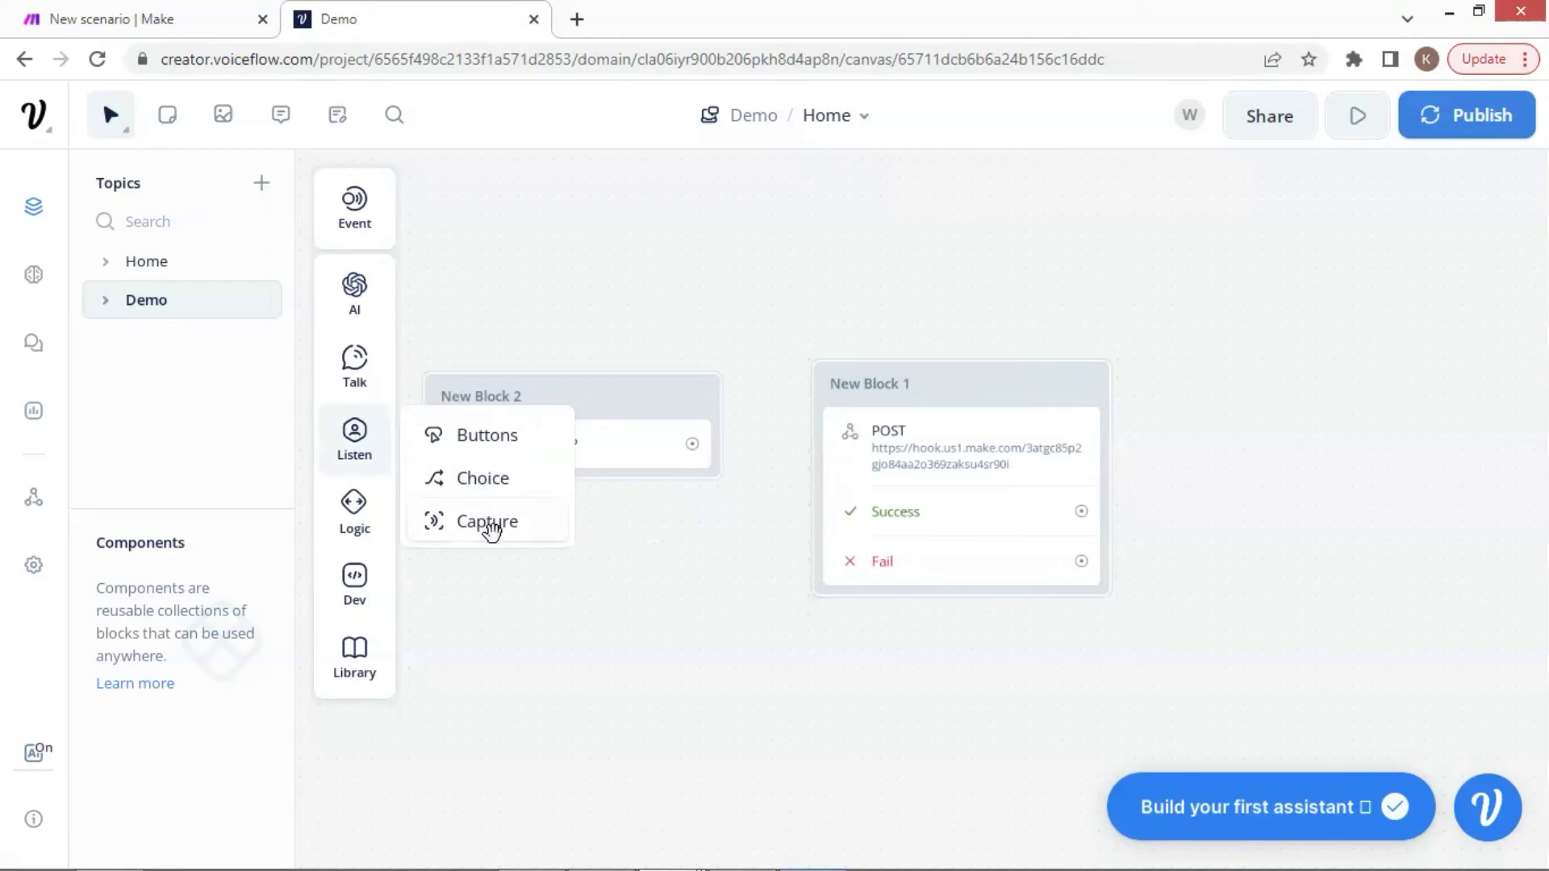
{"action": "left_click_drag", "start_coordinate": [516, 536], "coordinate": [667, 516]}
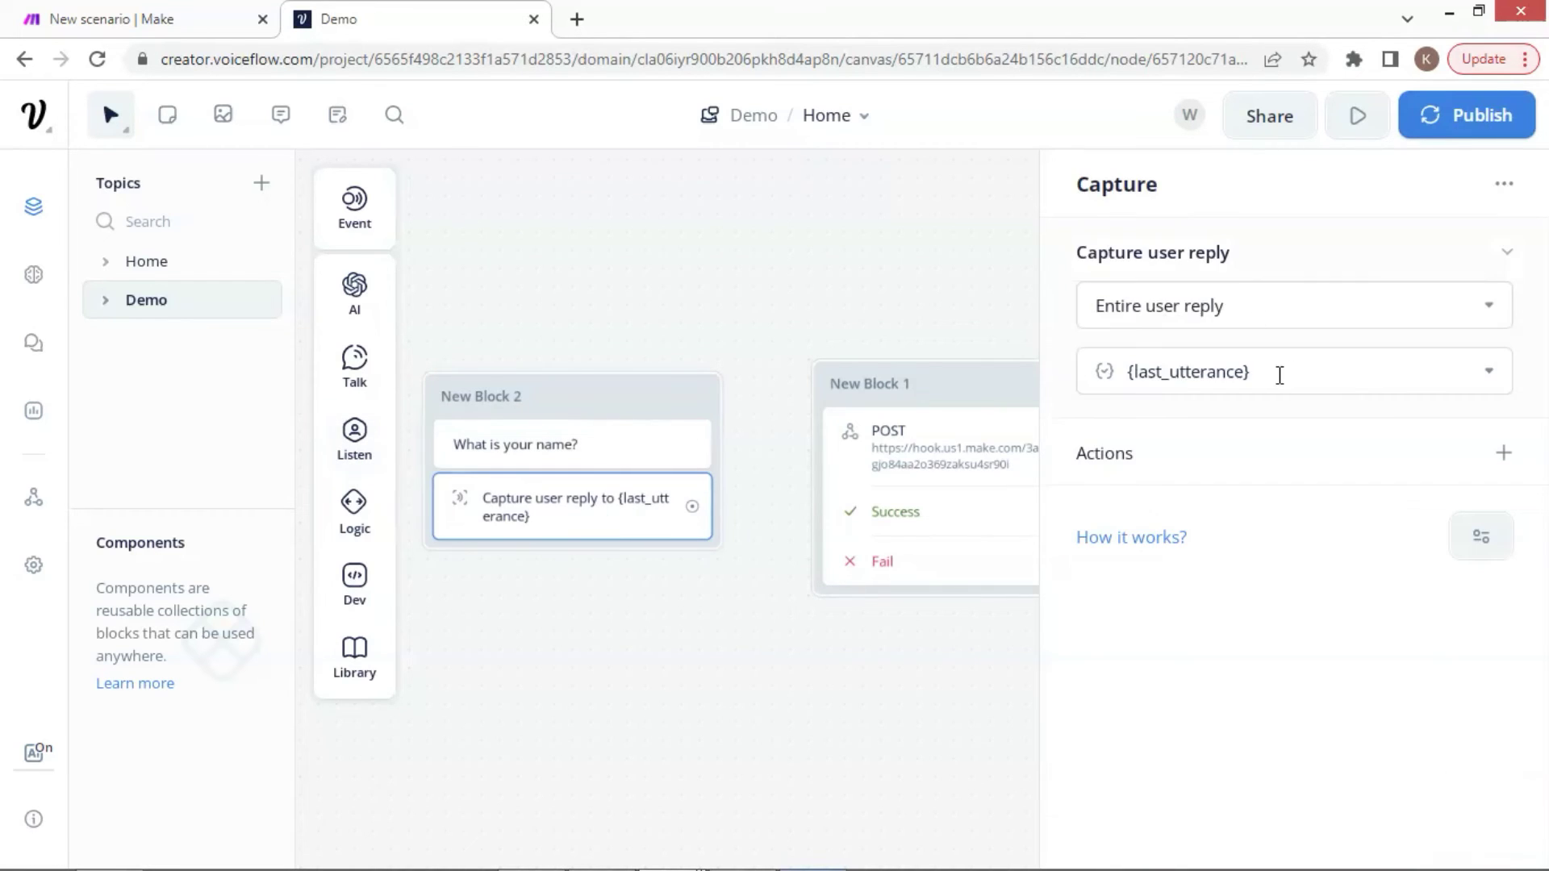
{"action": "left_click", "coordinate": [1279, 373]}
{"action": "type", "text": "{name"}
{"action": "key", "text": "Return"}
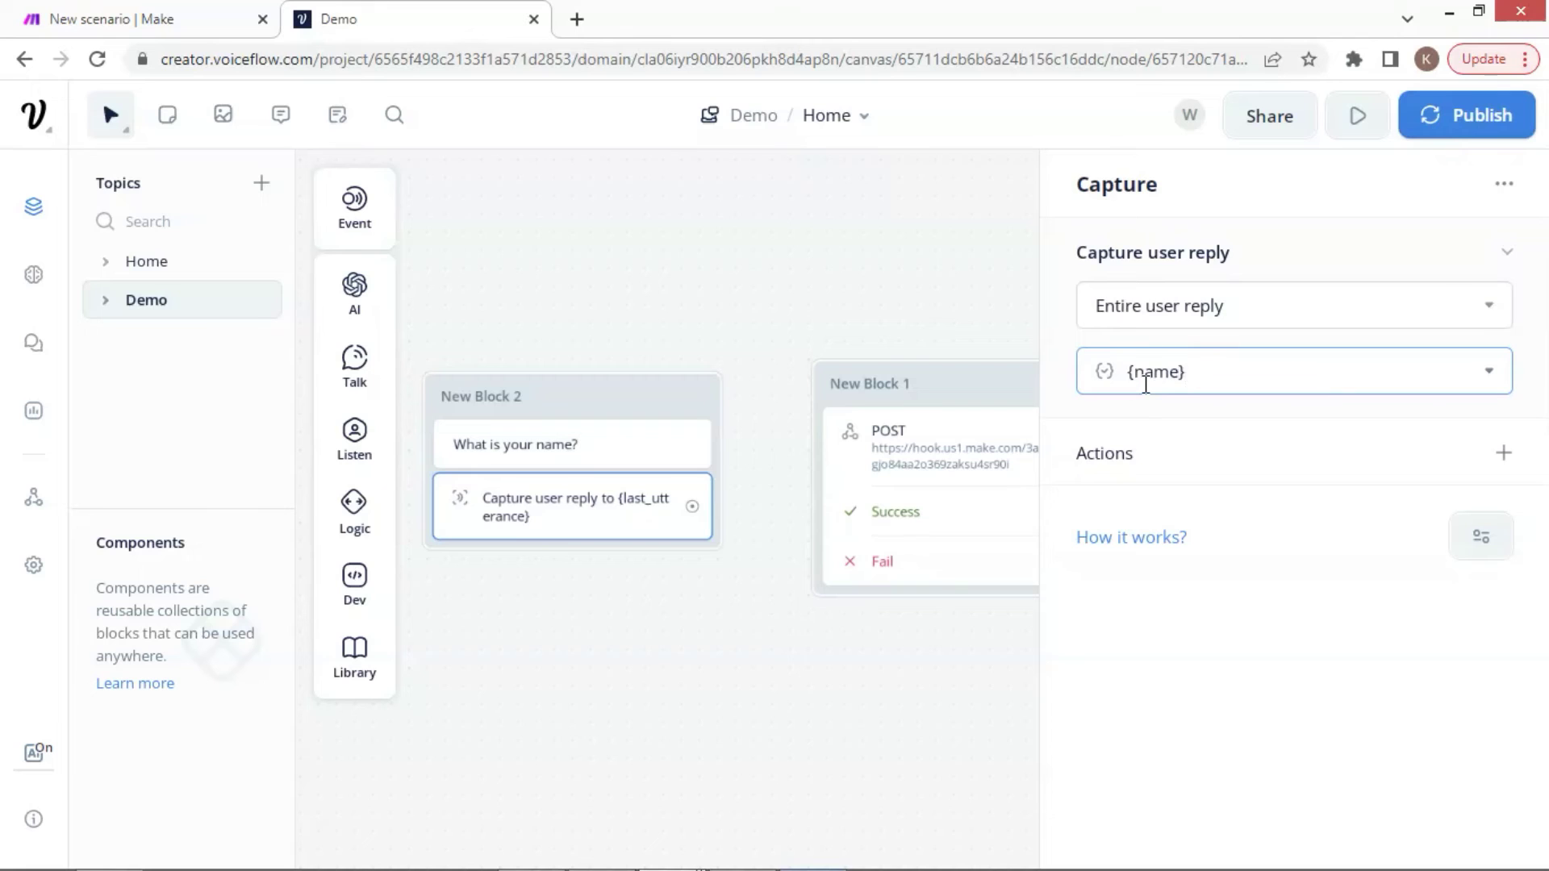
{"action": "left_click", "coordinate": [797, 541]}
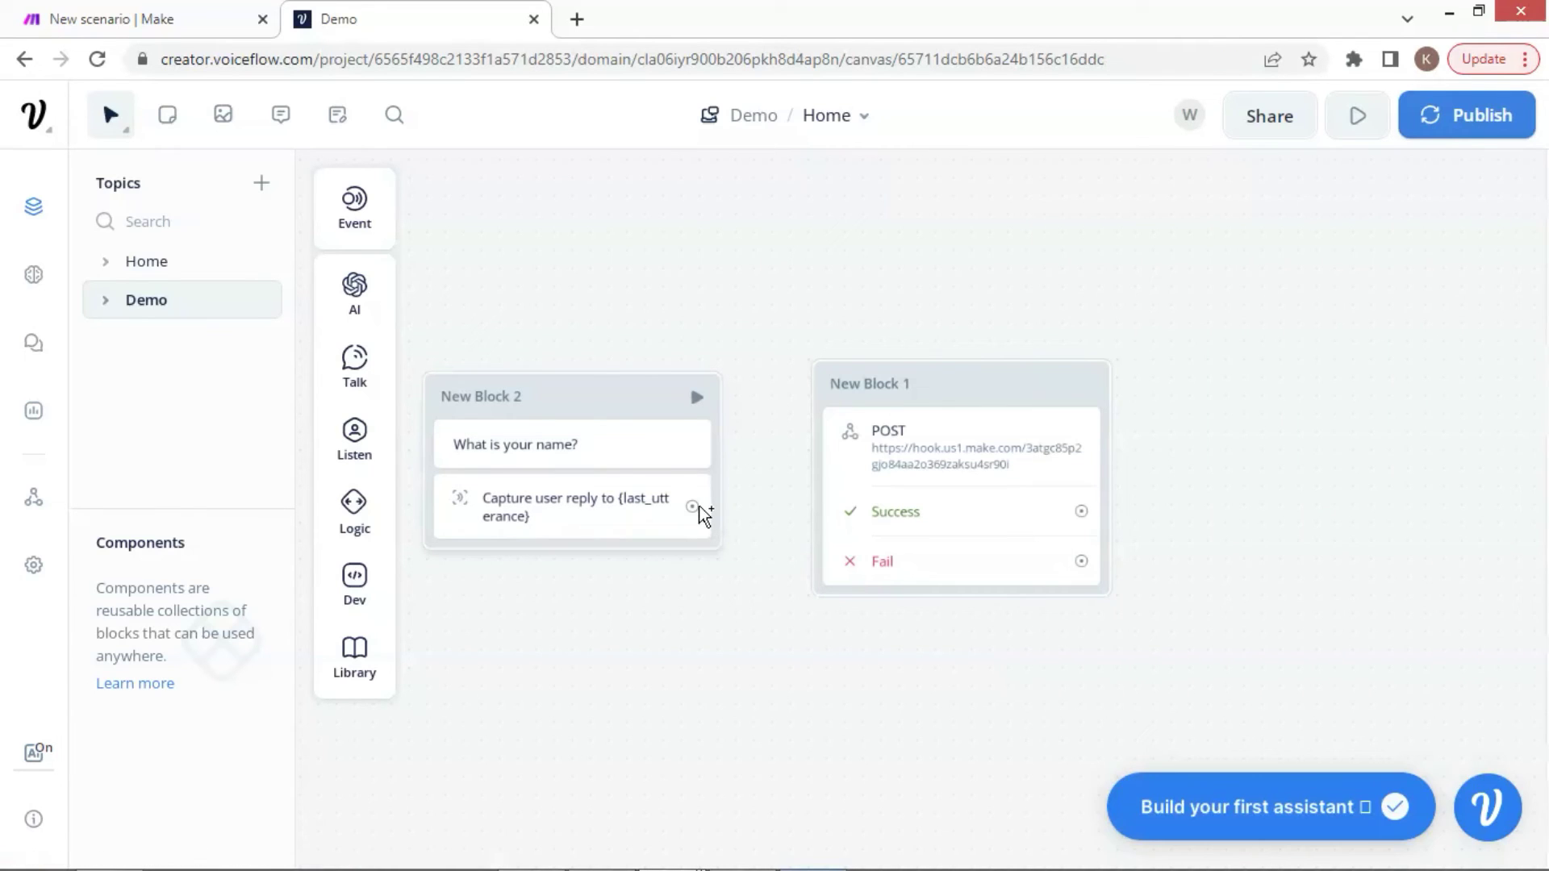
{"action": "left_click_drag", "start_coordinate": [715, 500], "coordinate": [837, 391]}
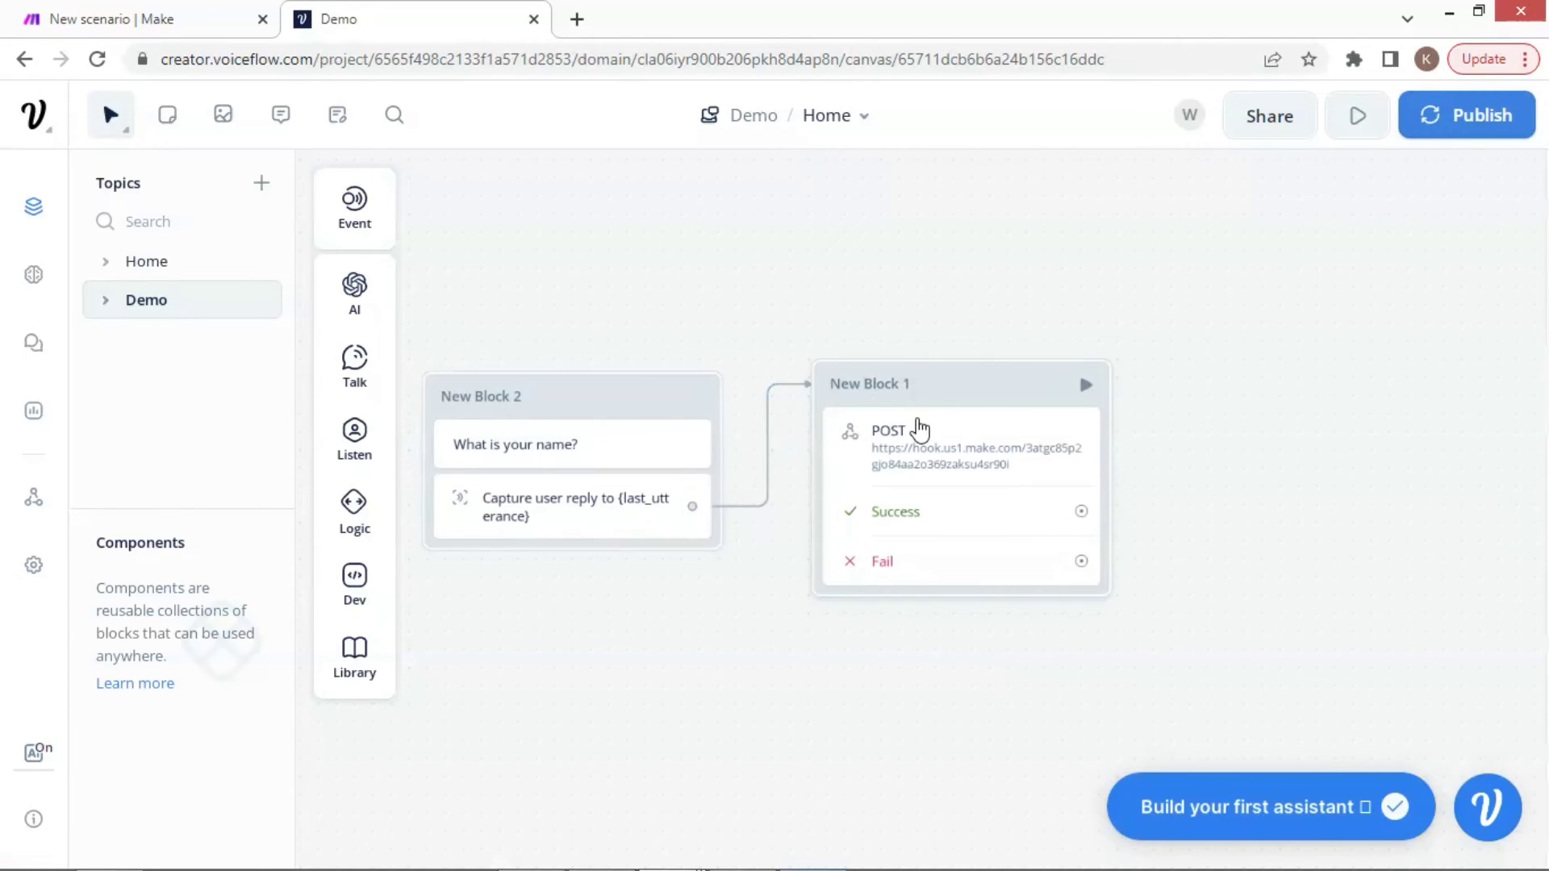
Run the Make scenario once, waiting for new webhook data
{"action": "left_click", "coordinate": [173, 18]}
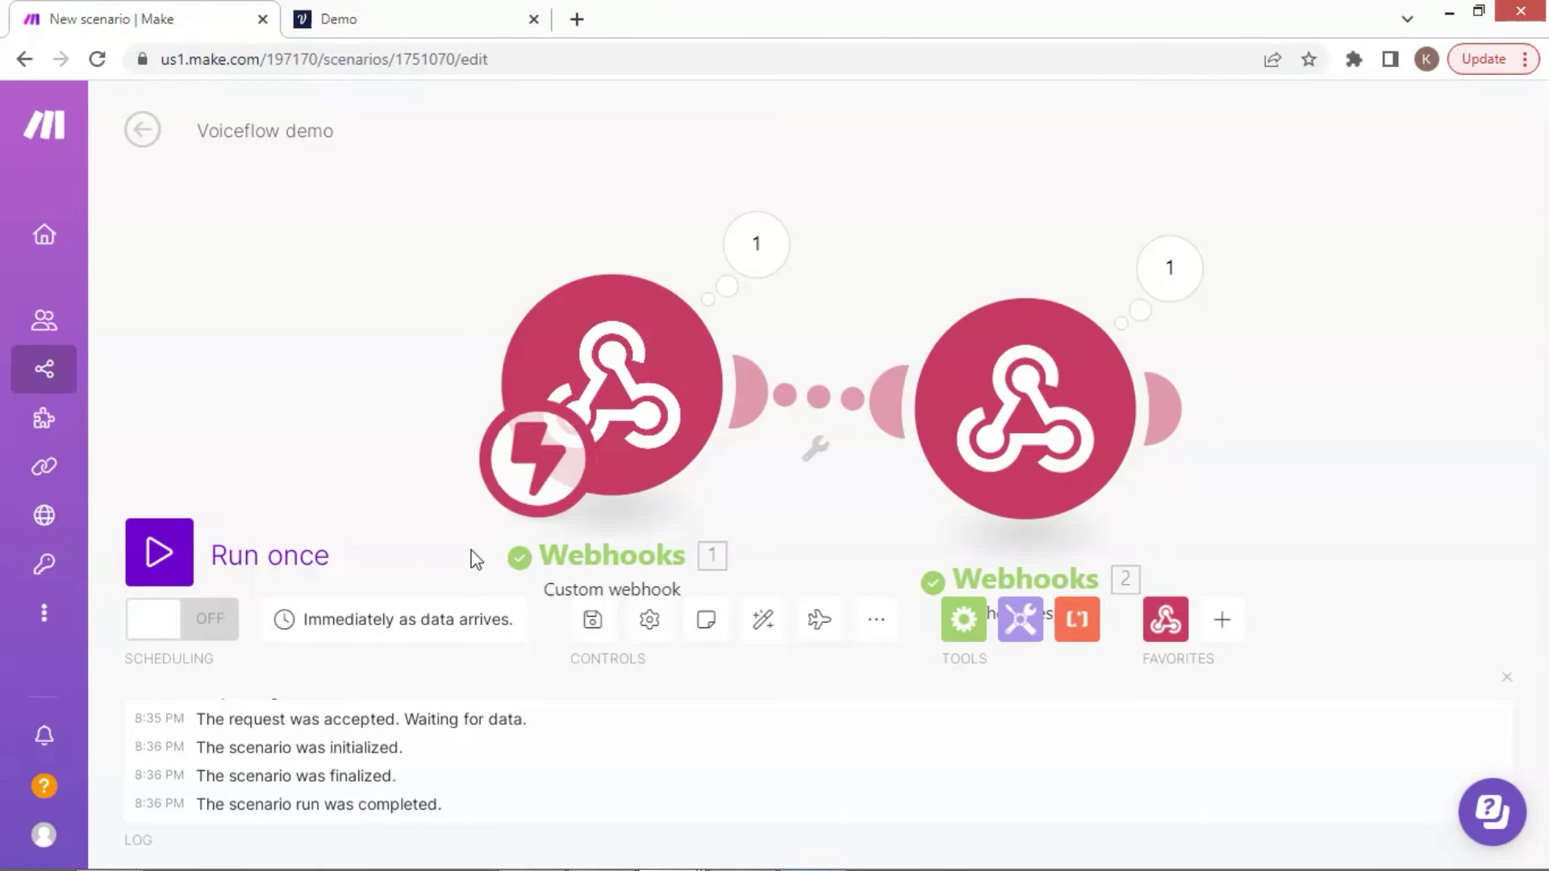
{"action": "left_click", "coordinate": [162, 565]}
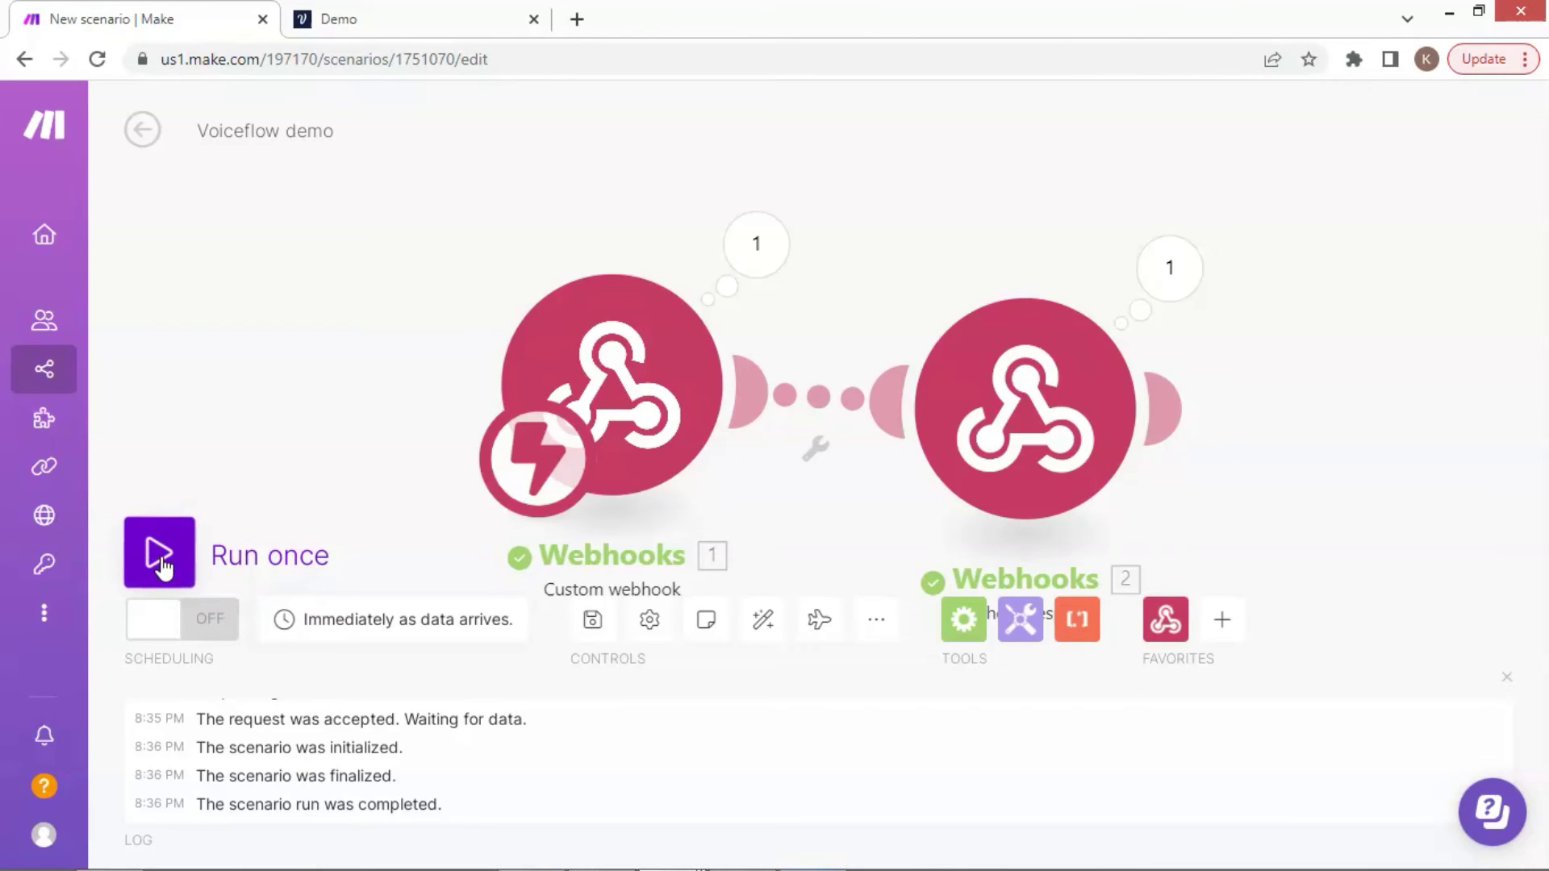
{"action": "left_click", "coordinate": [569, 642]}
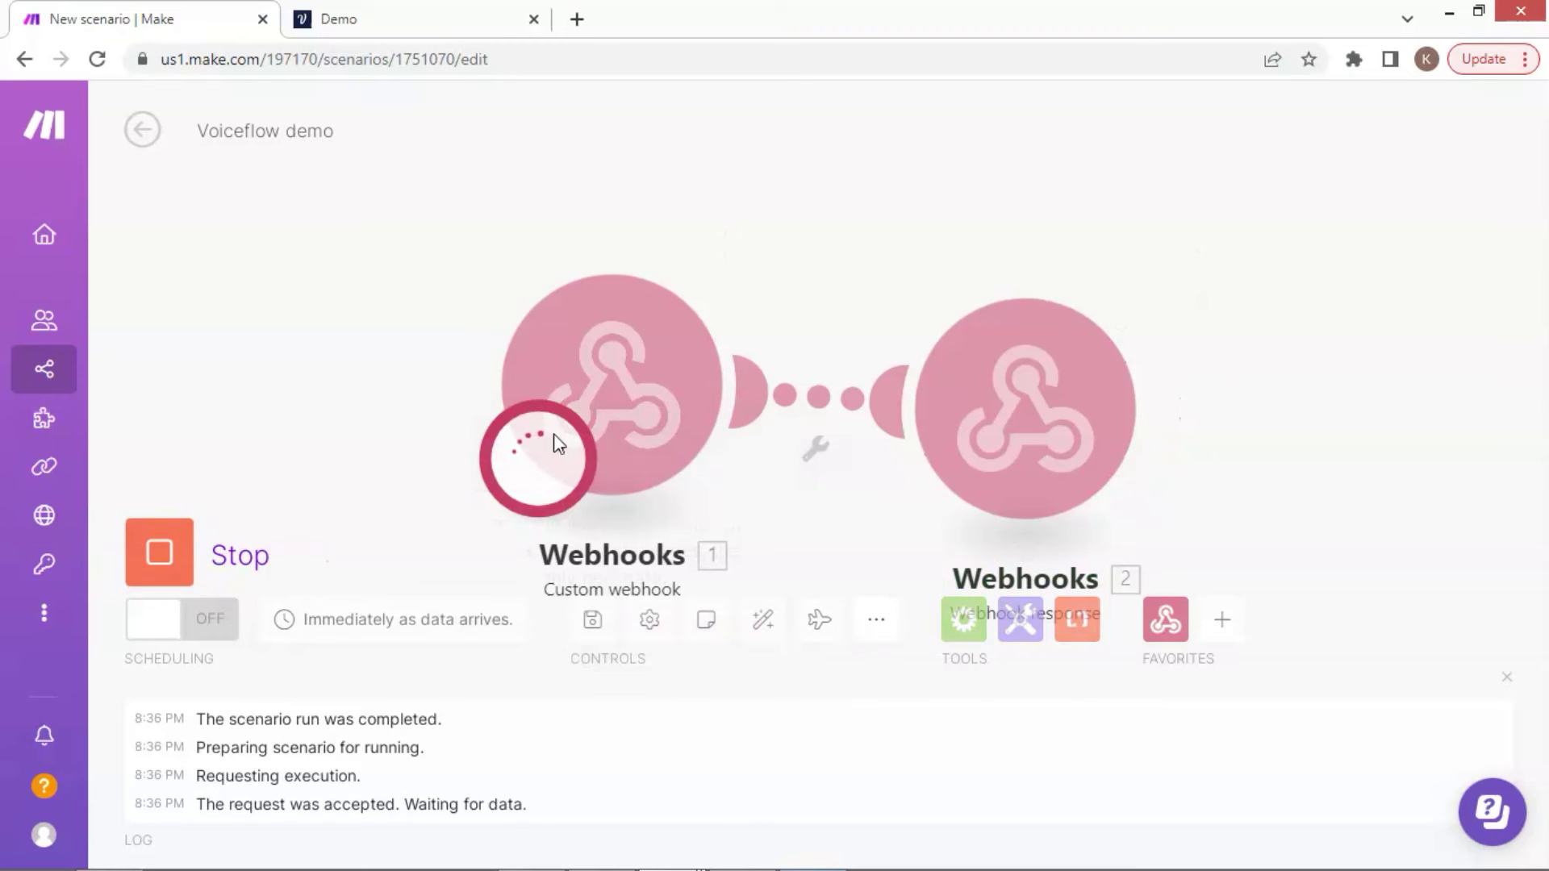
Start a Voiceflow prototype test and answer the name question with a sample name
{"action": "left_click", "coordinate": [442, 17]}
{"action": "left_click", "coordinate": [1308, 590]}
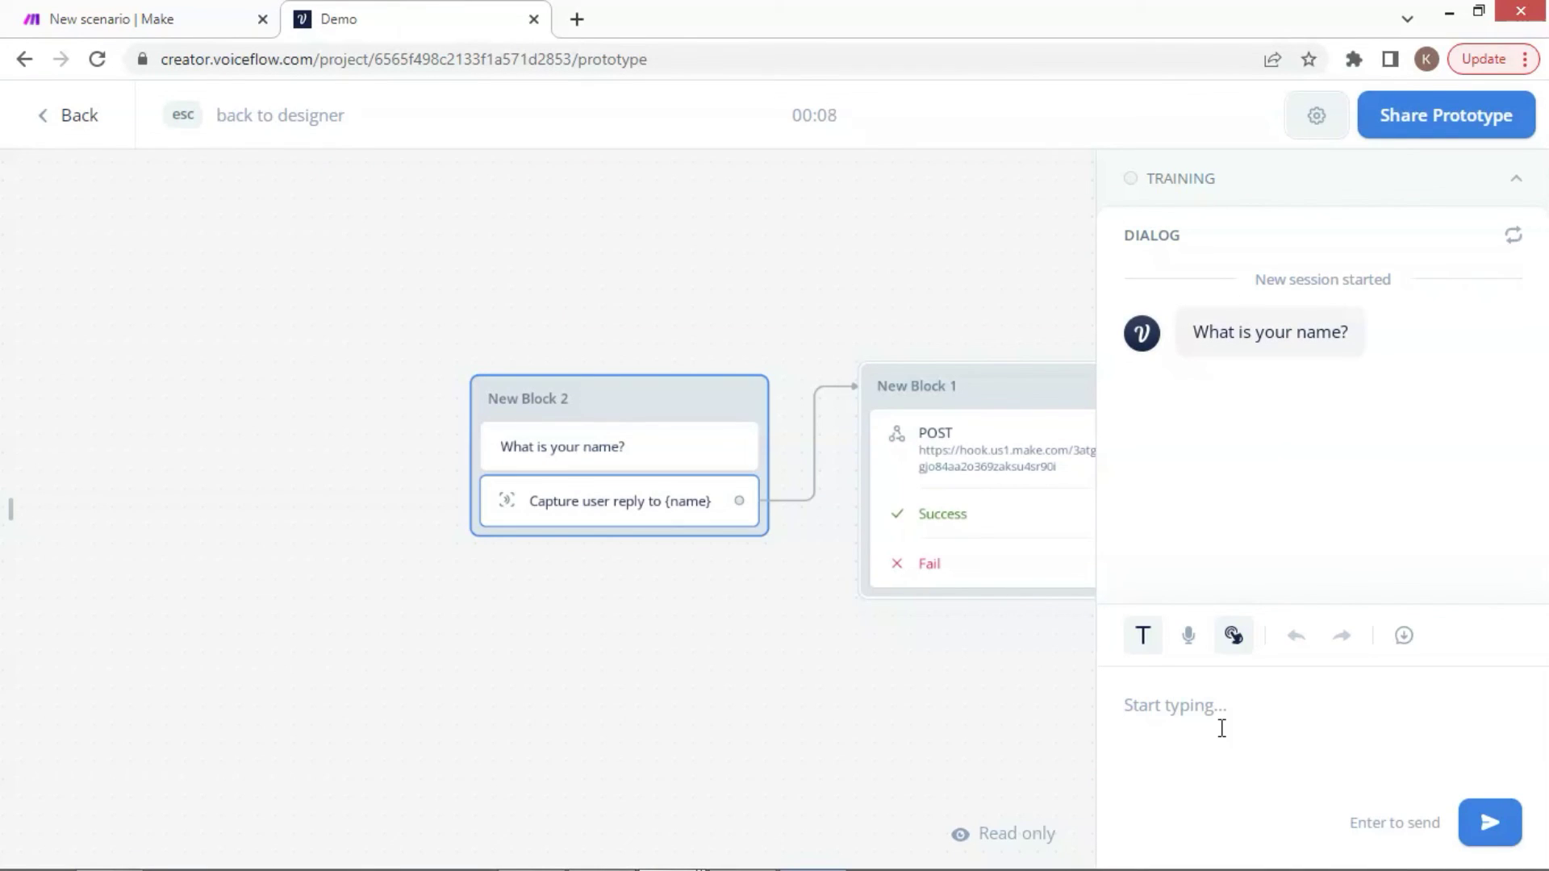
{"action": "type", "text": "Bra"}
{"action": "type", "text": "yan"}
{"action": "key", "text": "Return"}
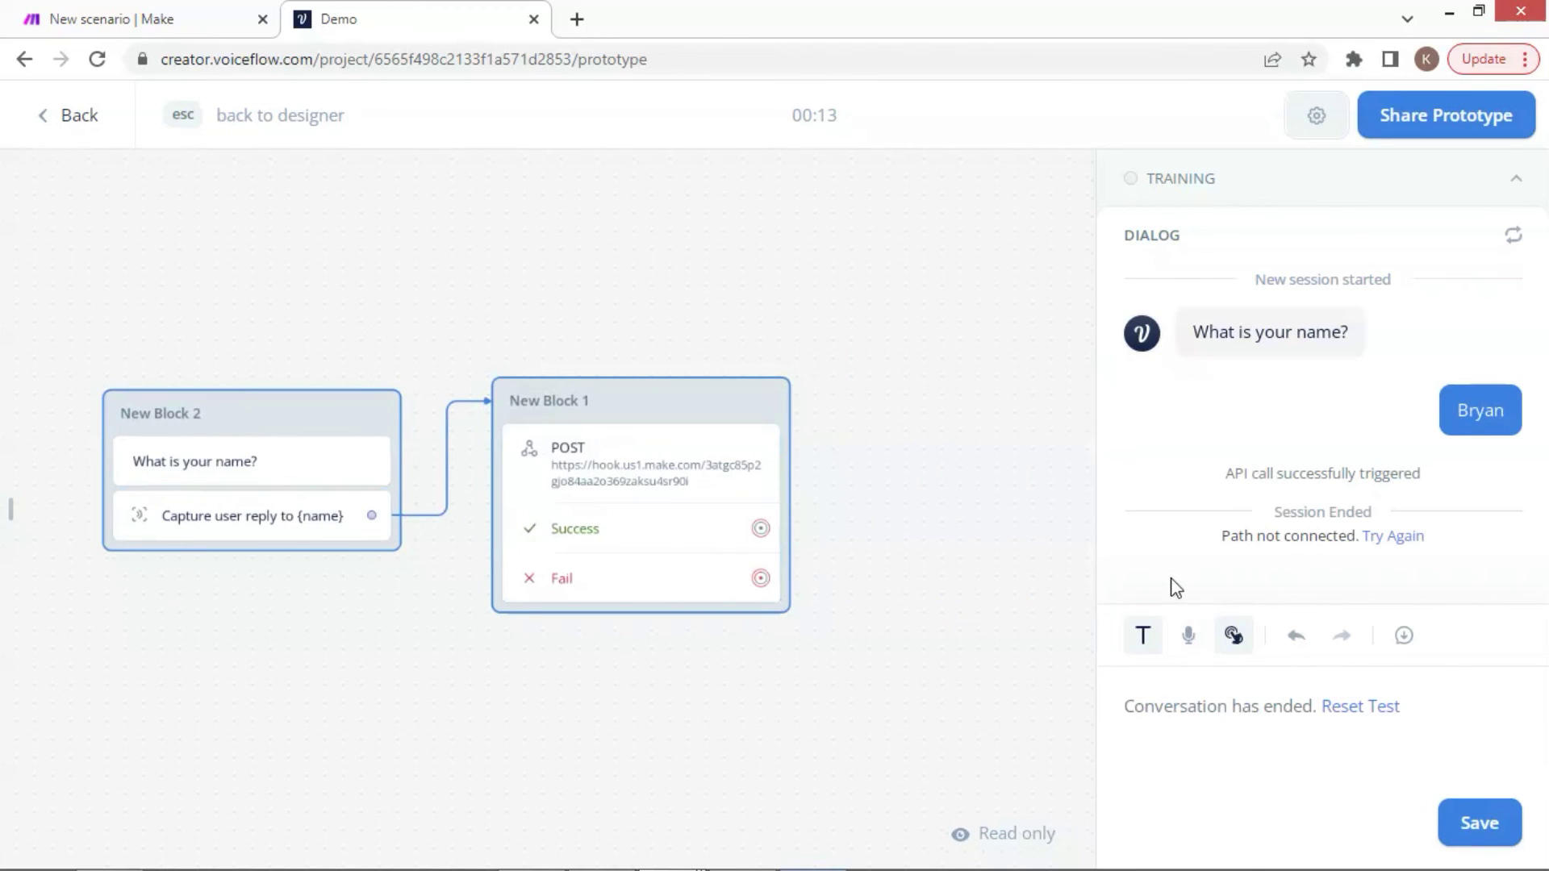
Check the custom webhook's output in Make for the received Name value
{"action": "left_click", "coordinate": [208, 28]}
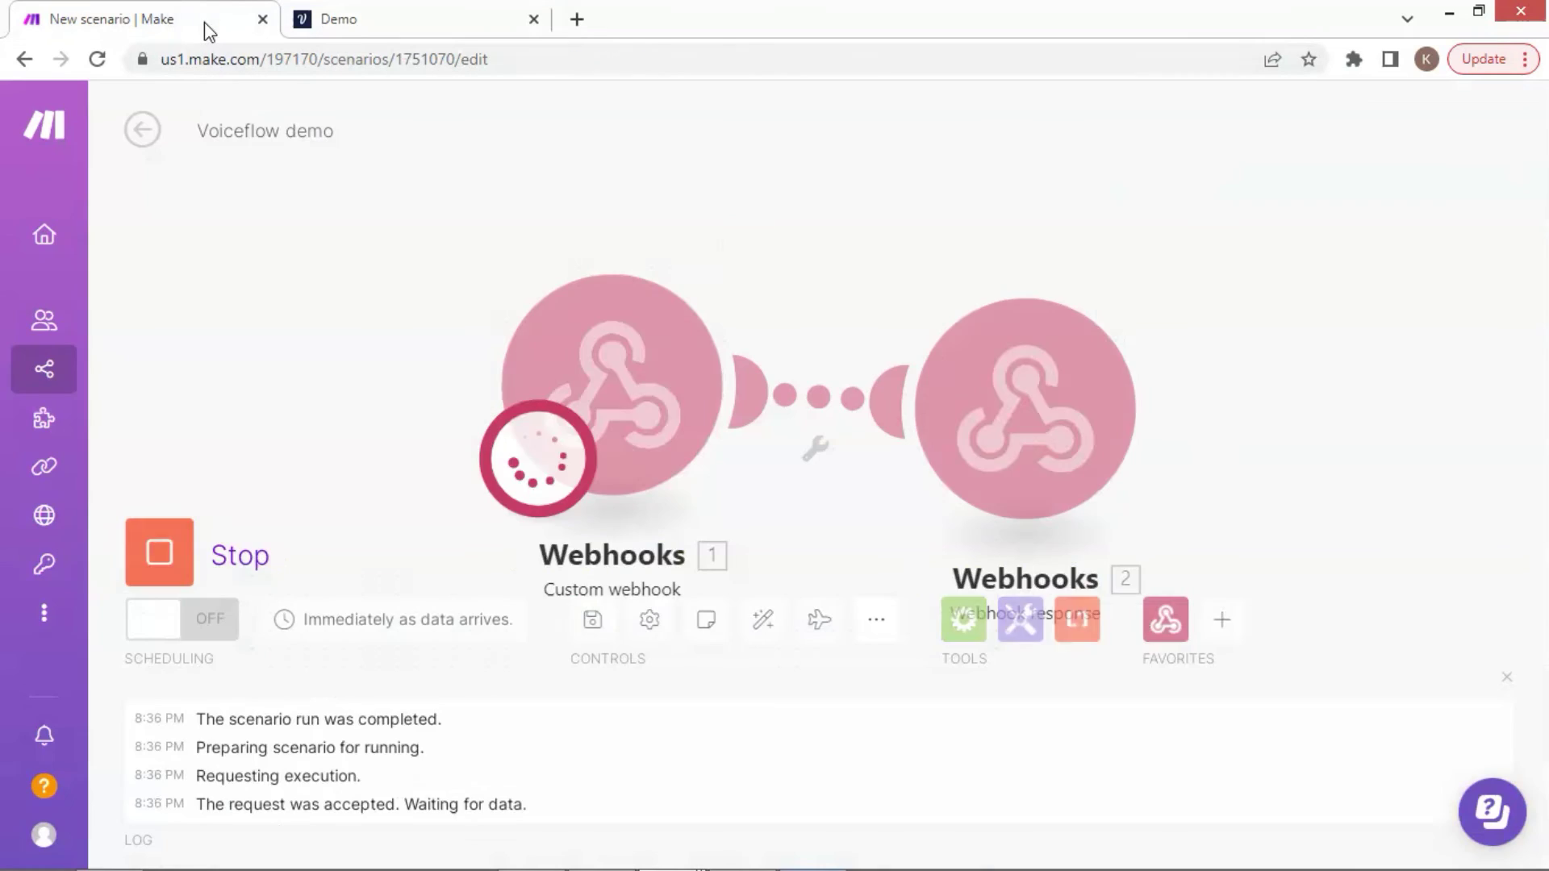
{"action": "left_click", "coordinate": [759, 246]}
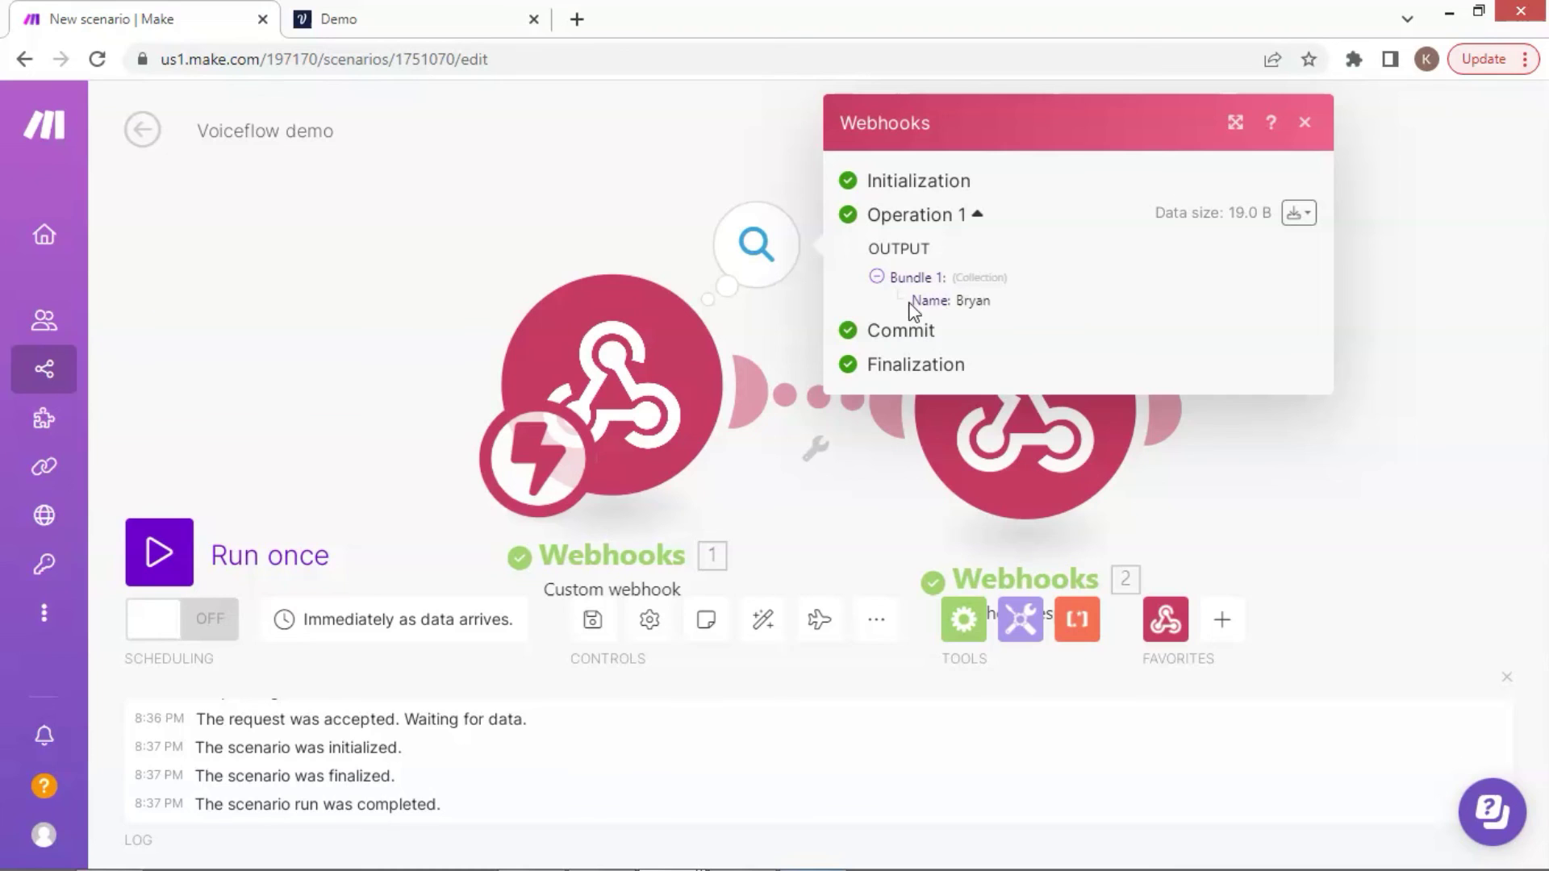
{"action": "left_click_drag", "start_coordinate": [911, 303], "coordinate": [1009, 303]}
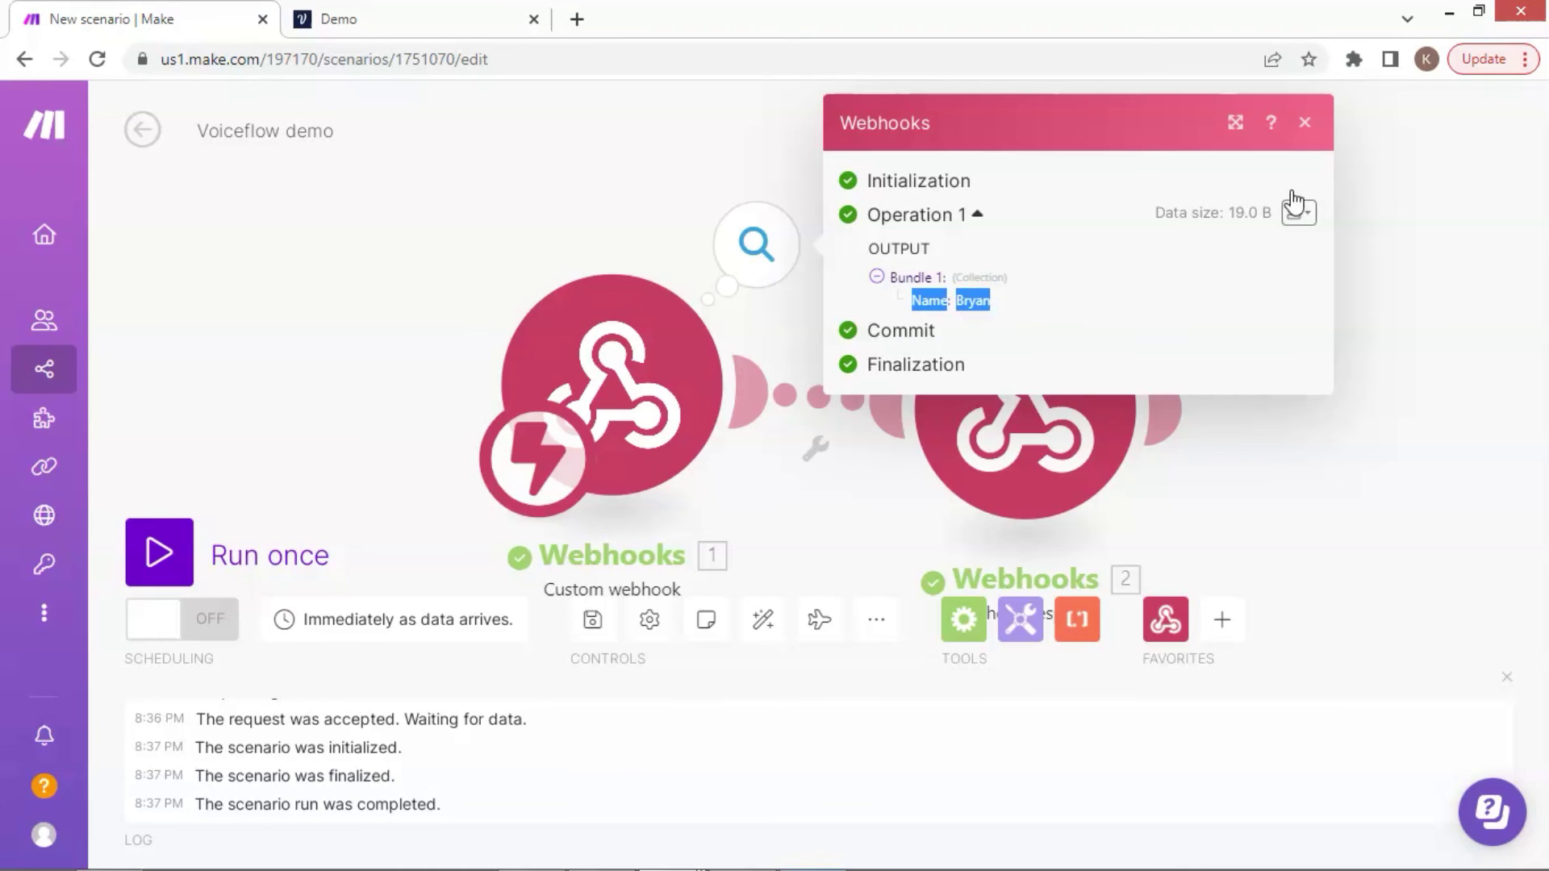
{"action": "left_click", "coordinate": [1306, 124]}
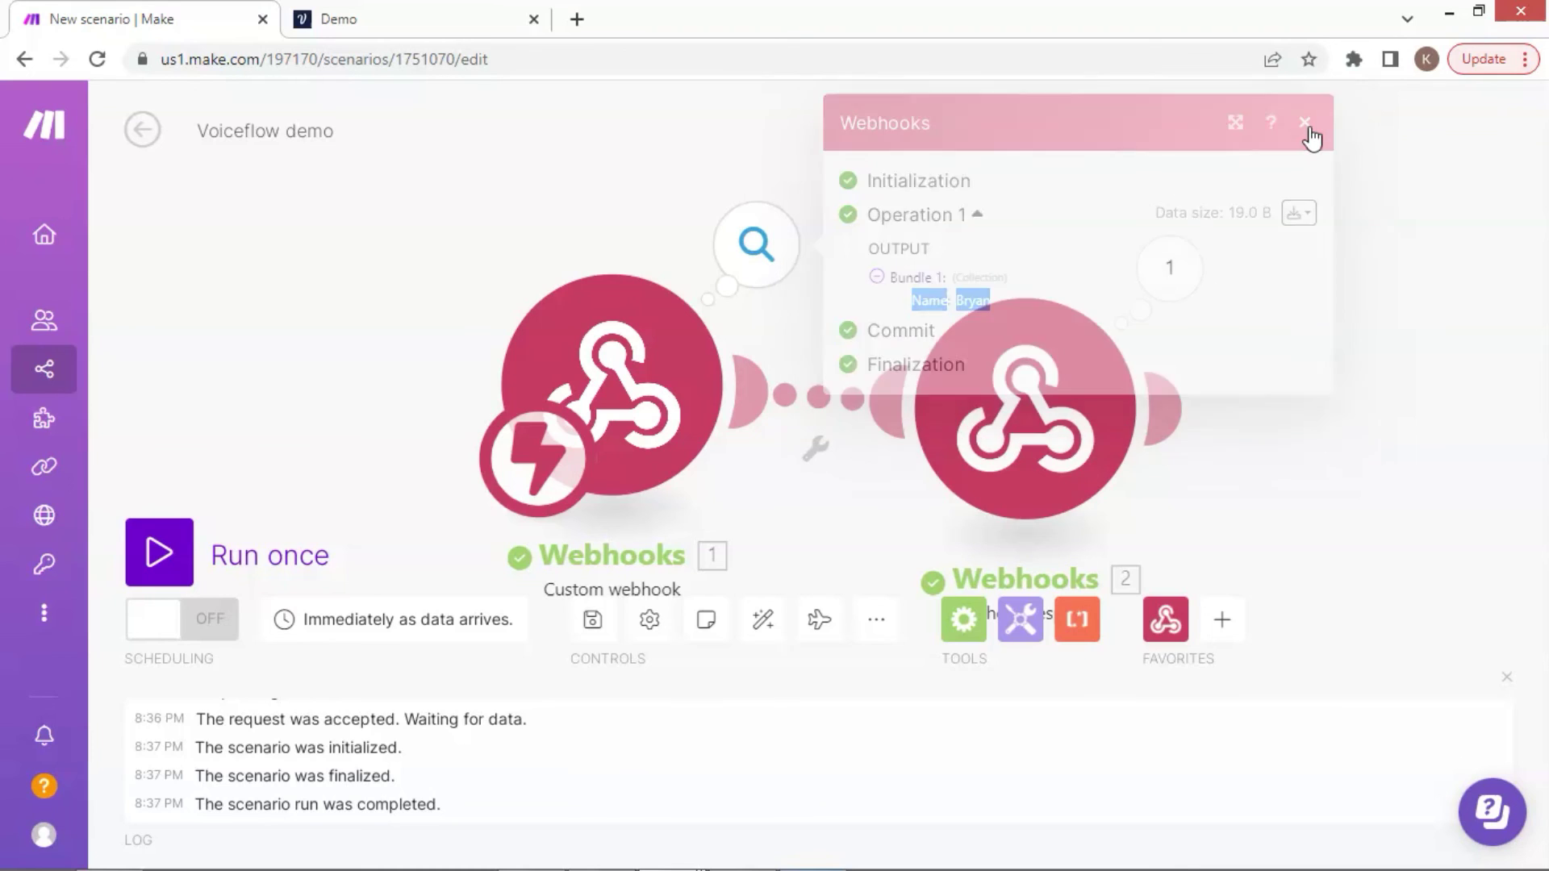
Check the webhook response's input to confirm the name was returned in the Body
{"action": "left_click", "coordinate": [1175, 276]}
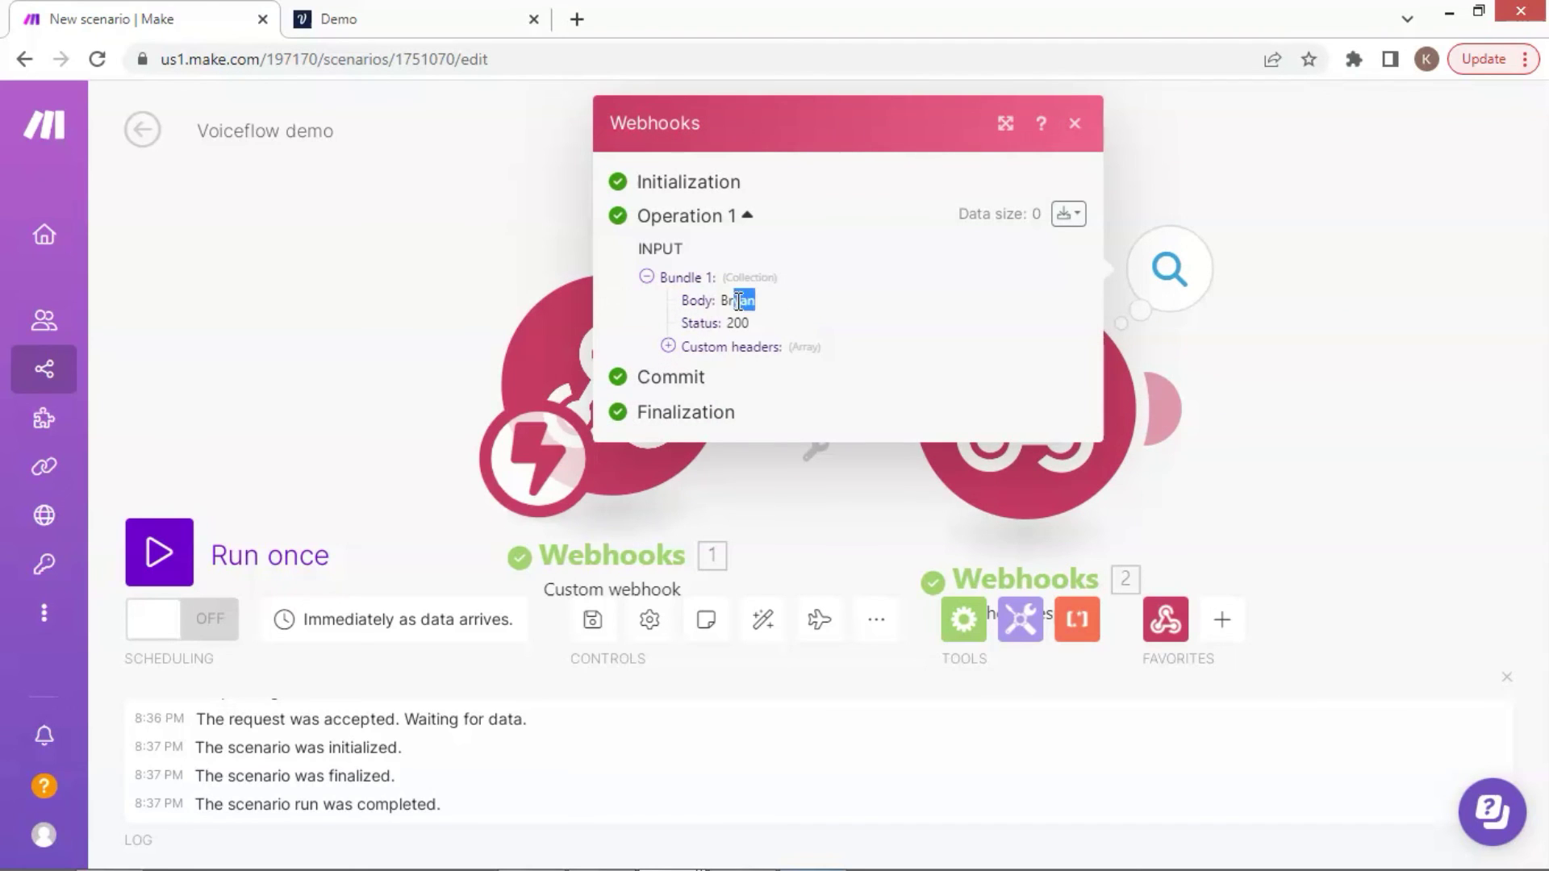
{"action": "left_click_drag", "start_coordinate": [738, 302], "coordinate": [701, 301]}
{"action": "left_click", "coordinate": [1075, 125]}
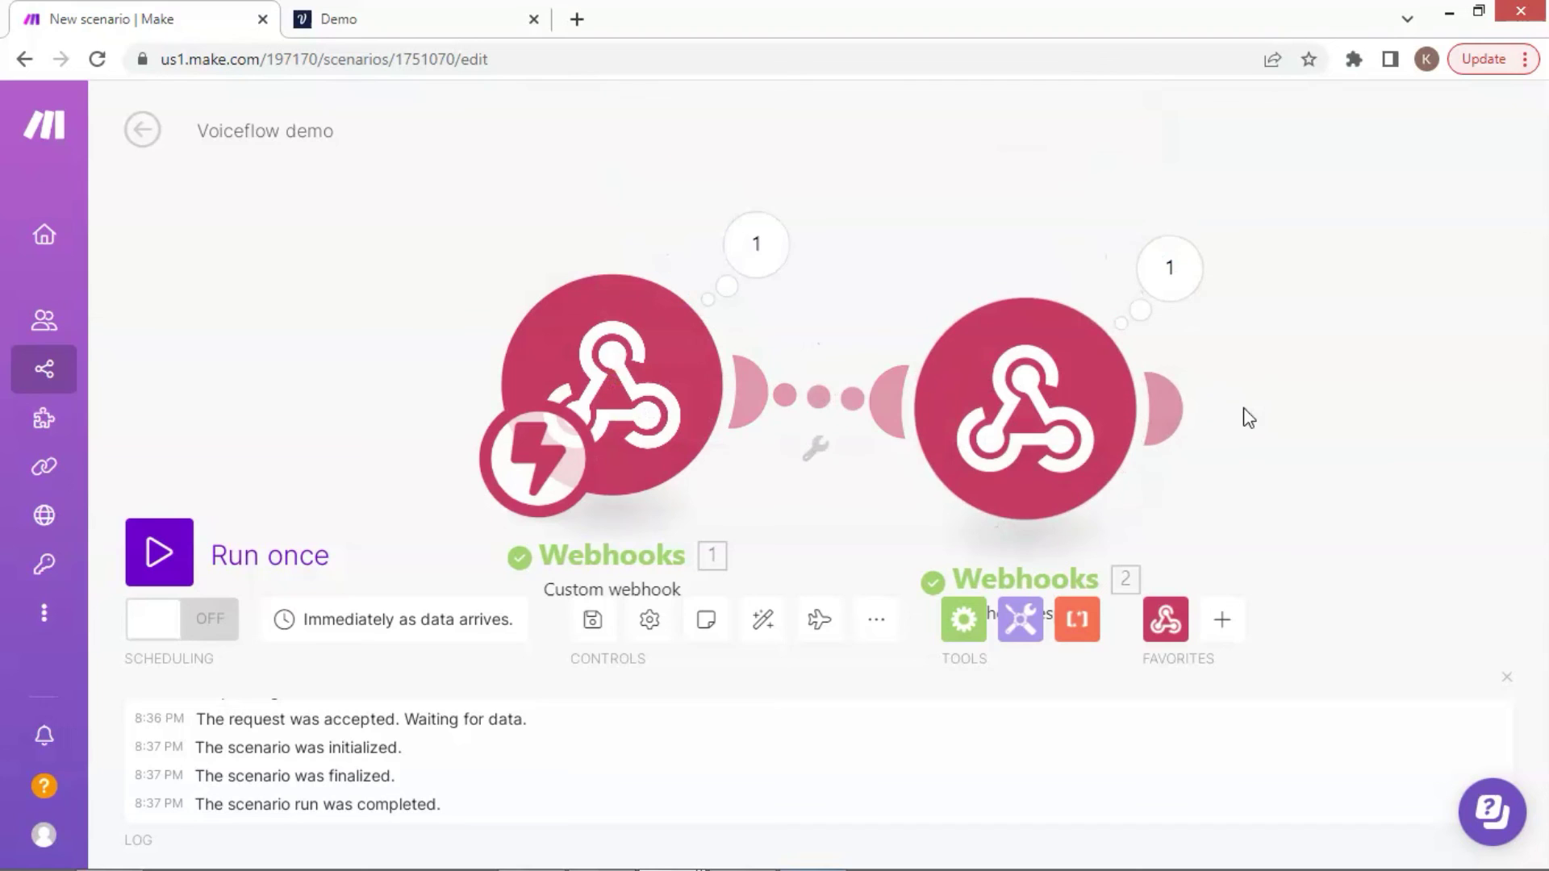